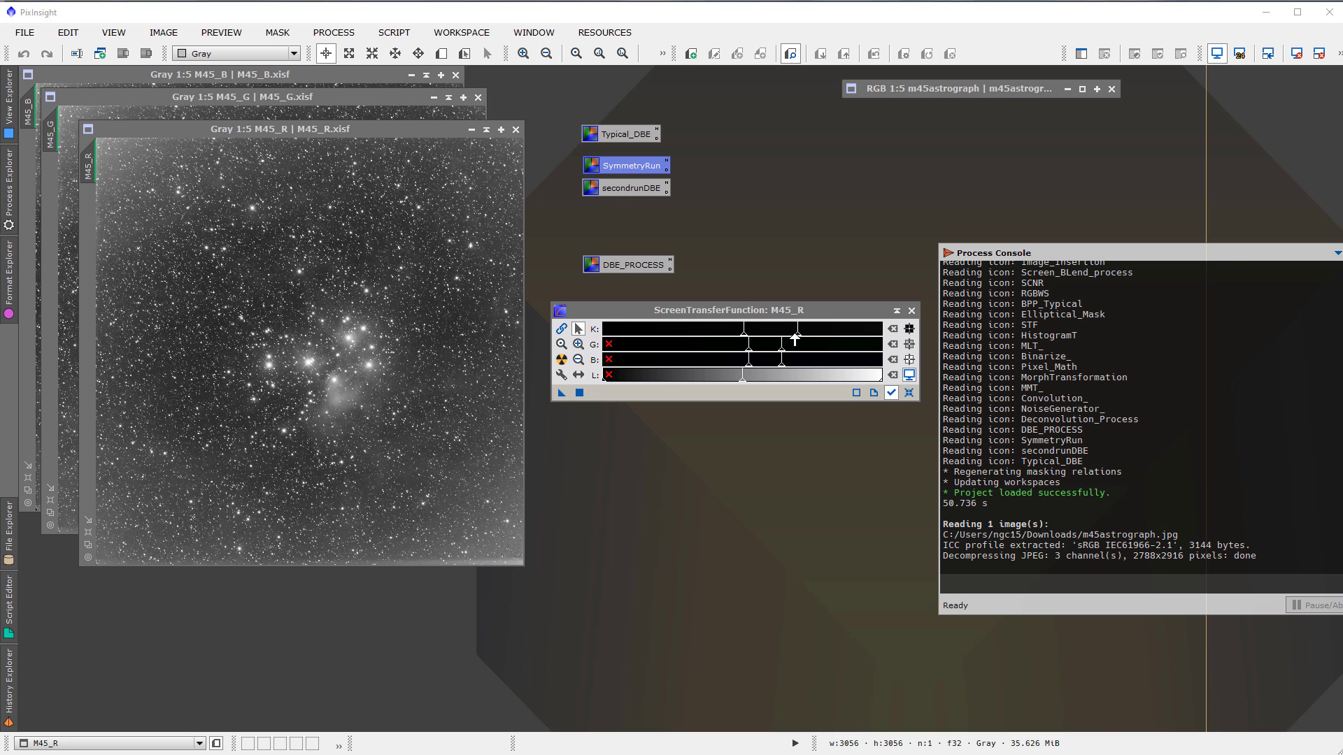
- Drag the STF midtones slider left to brighten the M45_R display
{"action": "left_click_drag", "start_coordinate": [795, 339], "coordinate": [749, 338]}
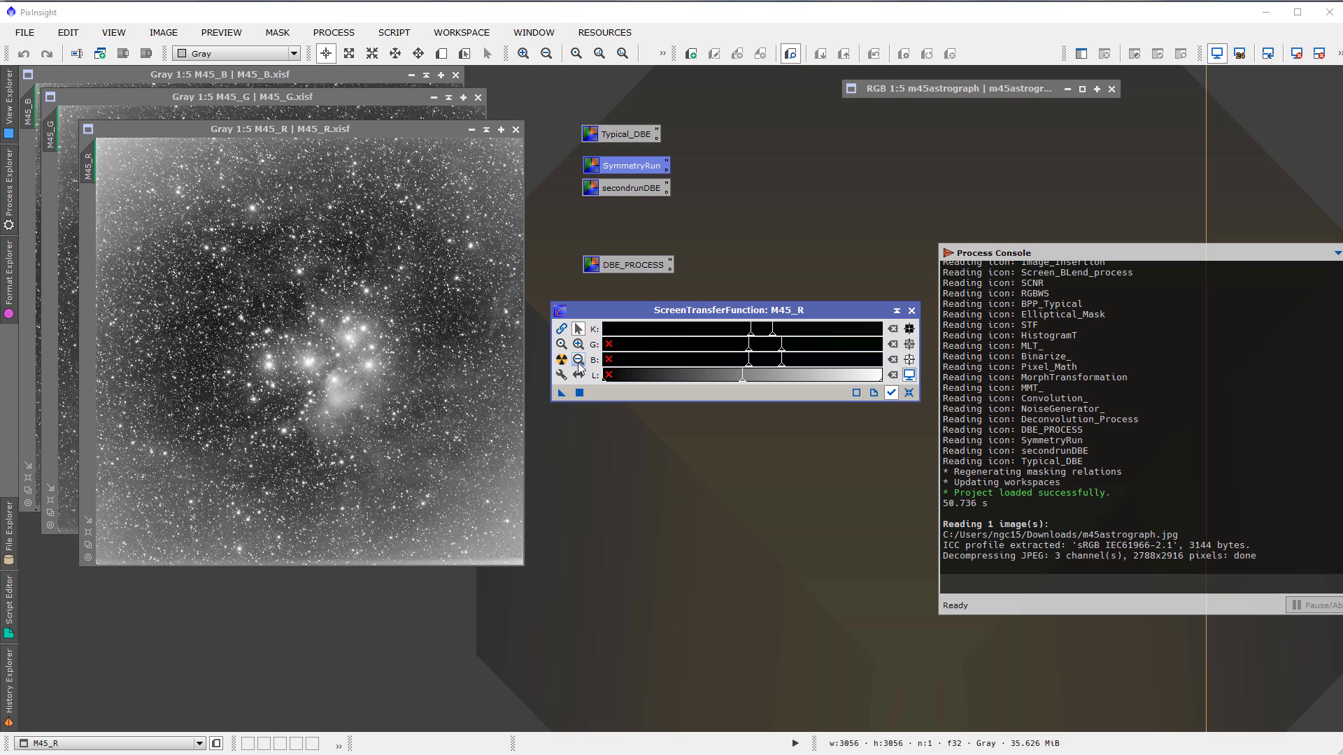
- Launch the Typical_DBE process icon on M45_R and inspect its 99 background samples
{"action": "double_click", "coordinate": [619, 136]}
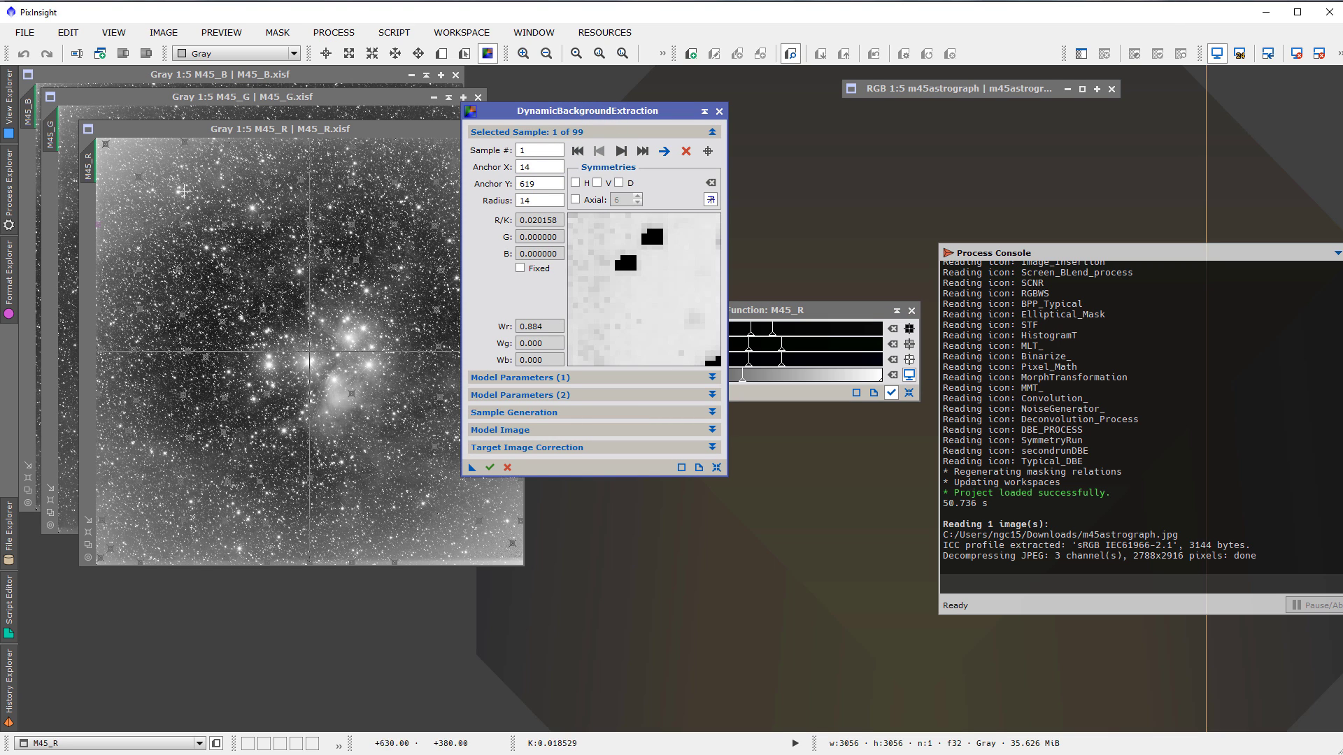
{"action": "left_click_drag", "start_coordinate": [535, 111], "coordinate": [653, 121]}
{"action": "scroll", "coordinate": [324, 317], "scroll_direction": "up", "scroll_amount": 2}
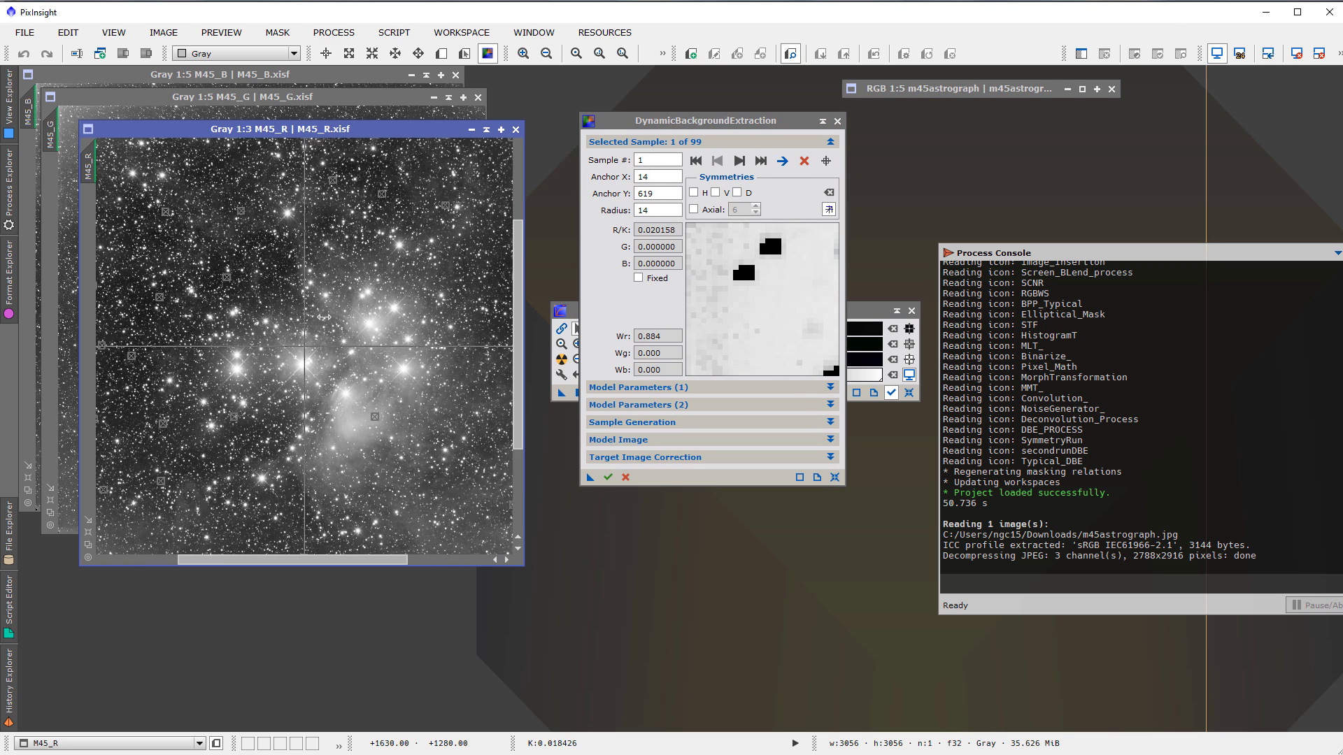
{"action": "scroll", "coordinate": [324, 317], "scroll_direction": "up", "scroll_amount": 1}
{"action": "left_click_drag", "start_coordinate": [525, 315], "coordinate": [526, 201]}
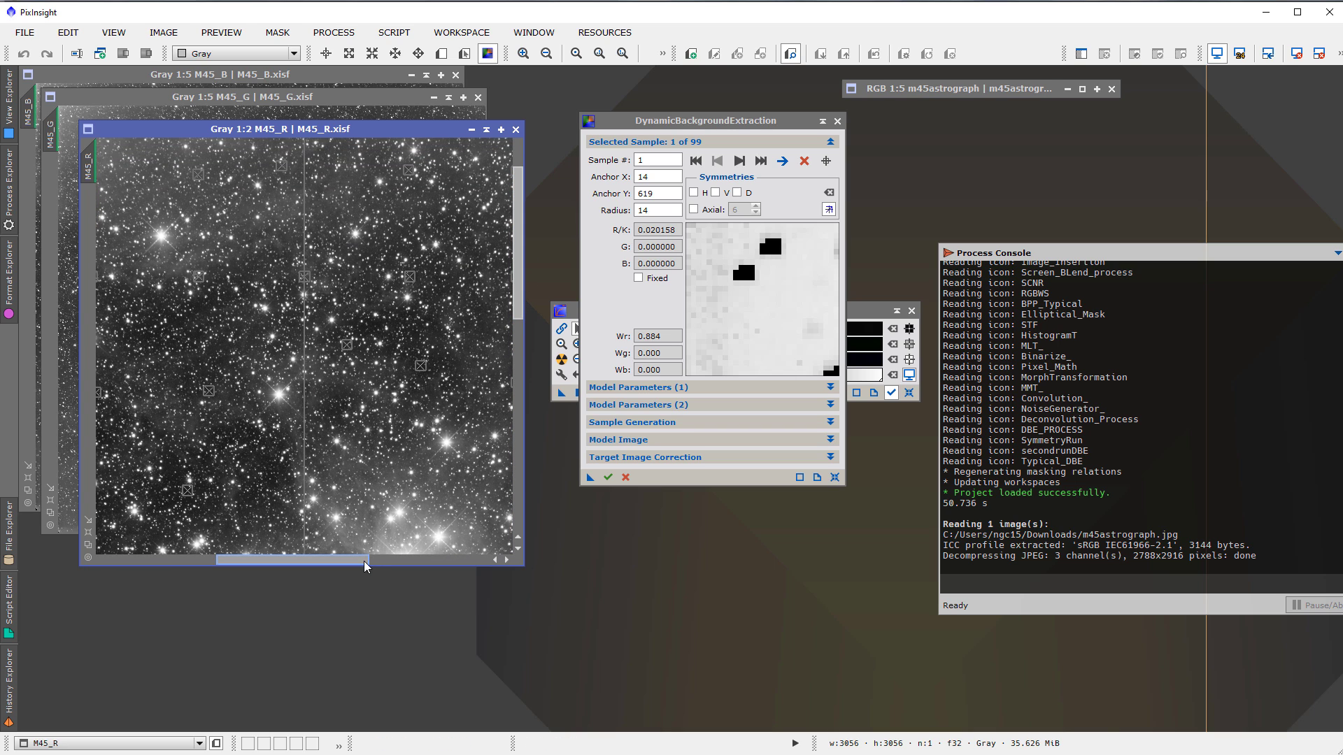
{"action": "left_click_drag", "start_coordinate": [365, 567], "coordinate": [245, 567]}
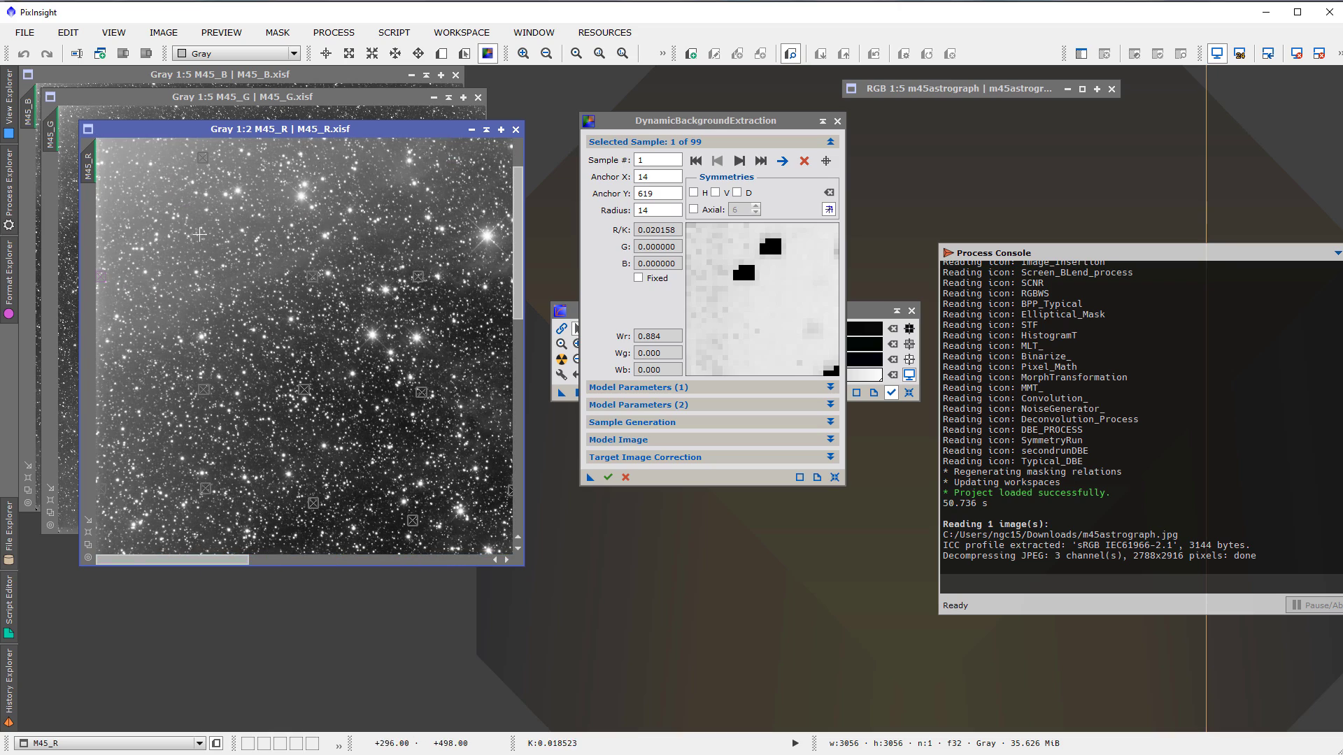
{"action": "scroll", "coordinate": [236, 229], "scroll_direction": "down", "scroll_amount": 4}
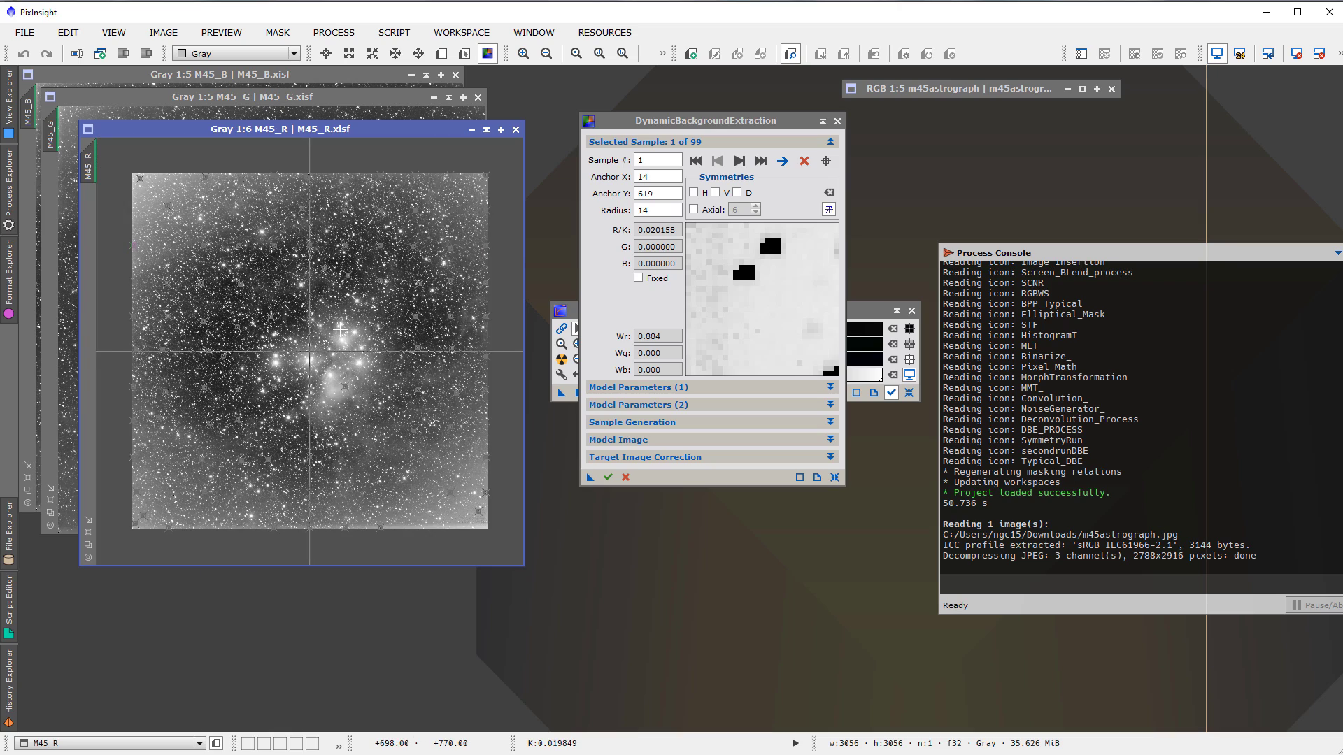
{"action": "scroll", "coordinate": [341, 329], "scroll_direction": "up", "scroll_amount": 1}
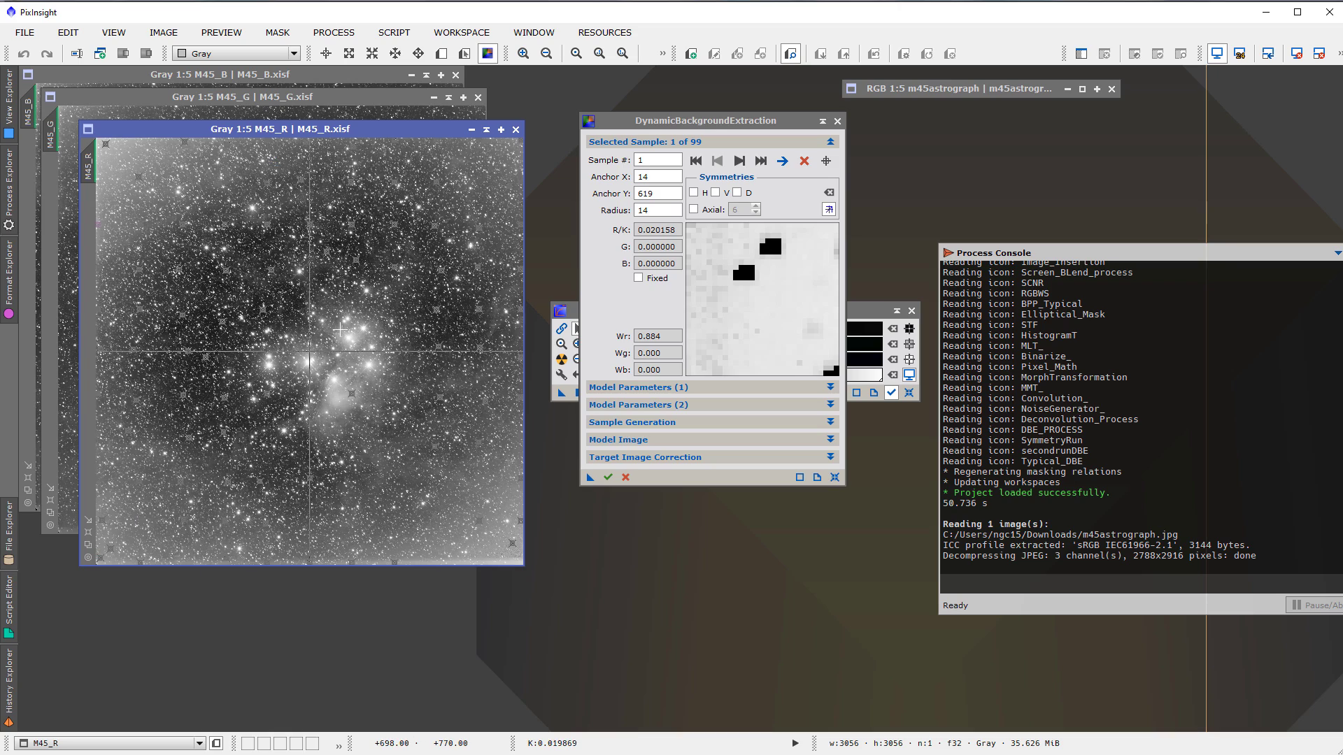
{"action": "left_click", "coordinate": [606, 477]}
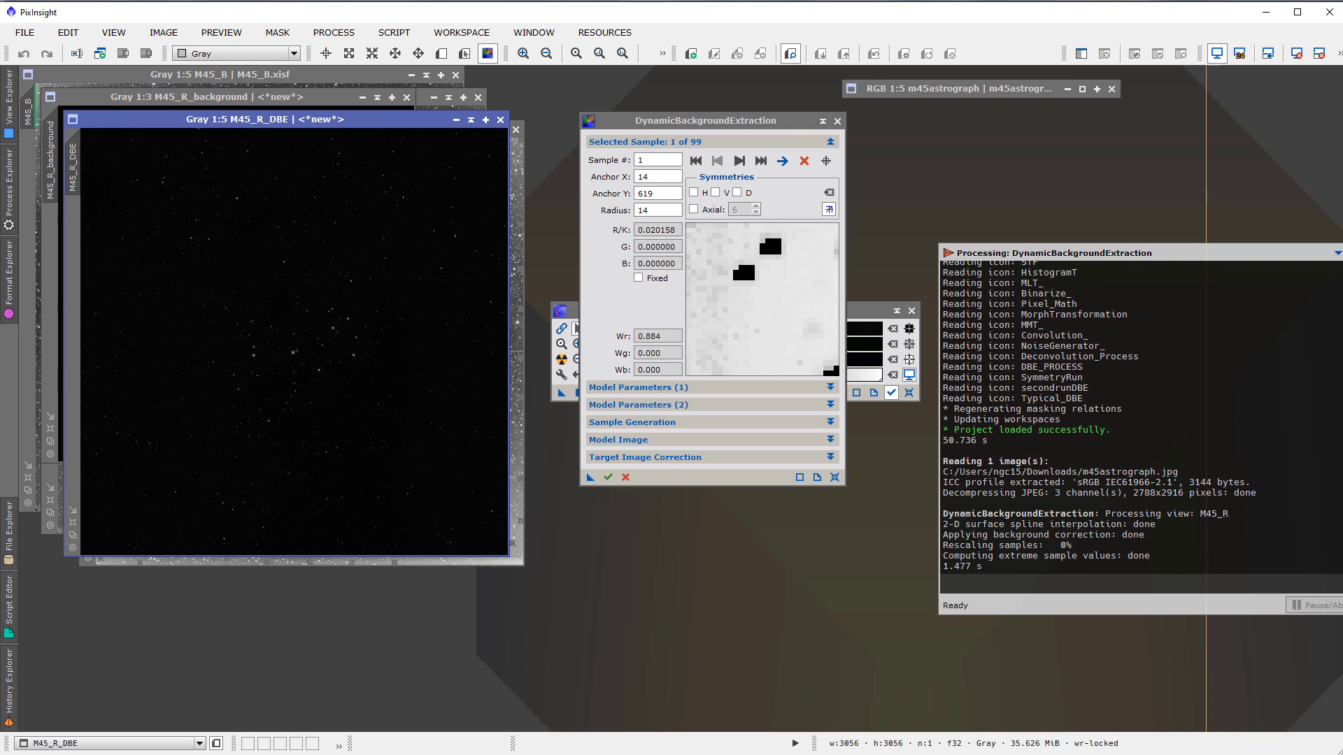
{"action": "key", "text": "ctrl+a"}
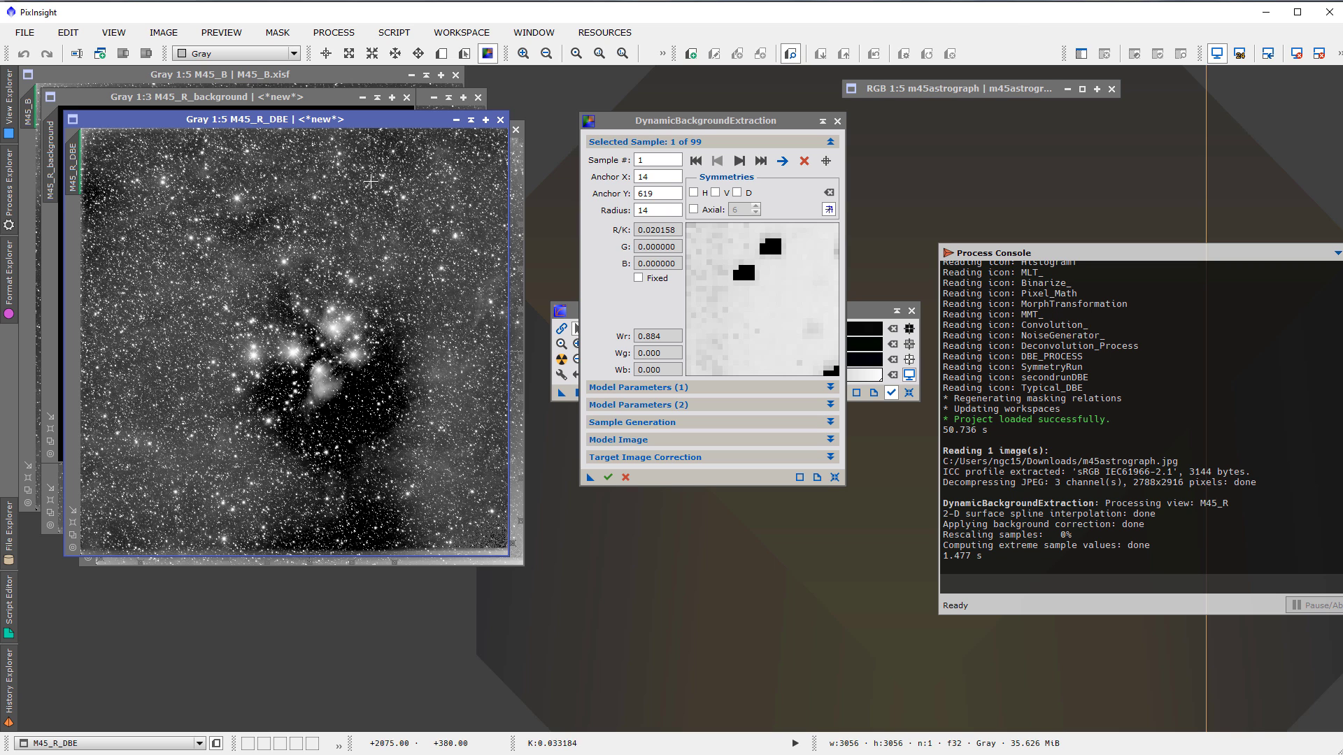
{"action": "left_click", "coordinate": [302, 100]}
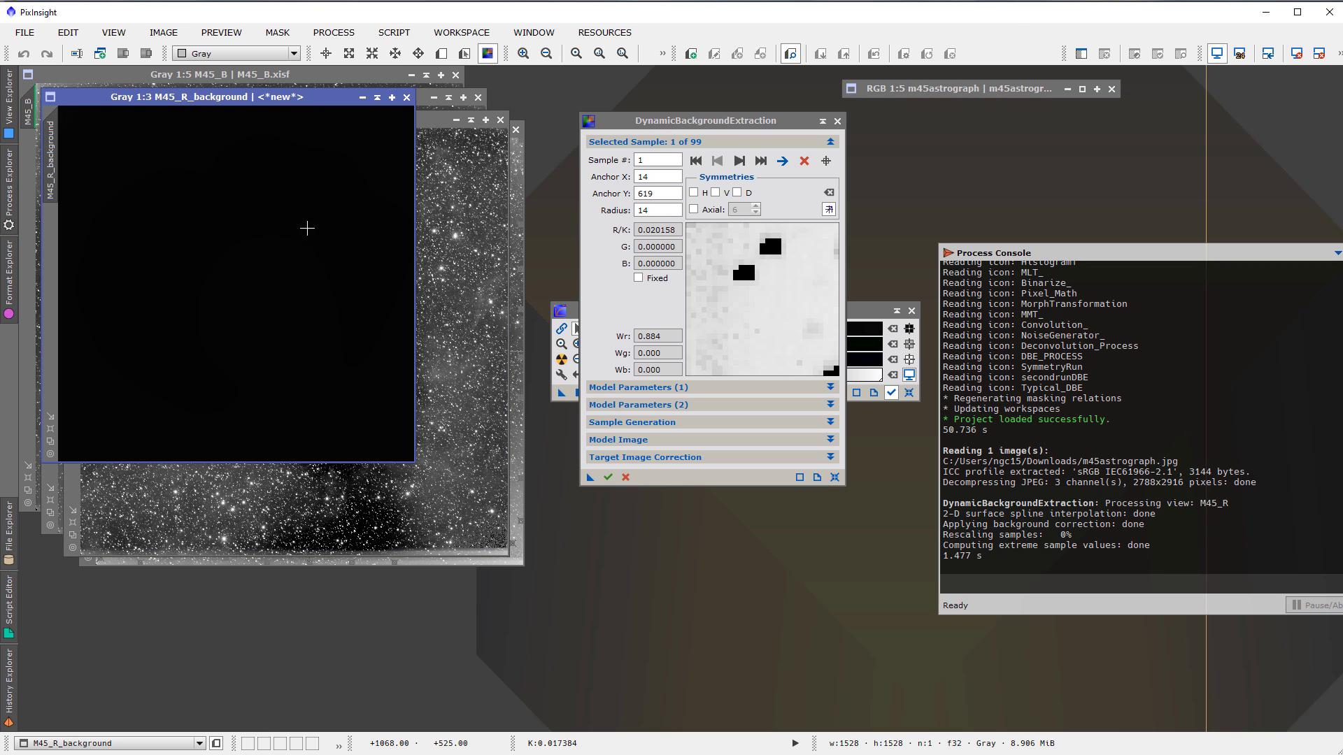
{"action": "key", "text": "ctrl+a"}
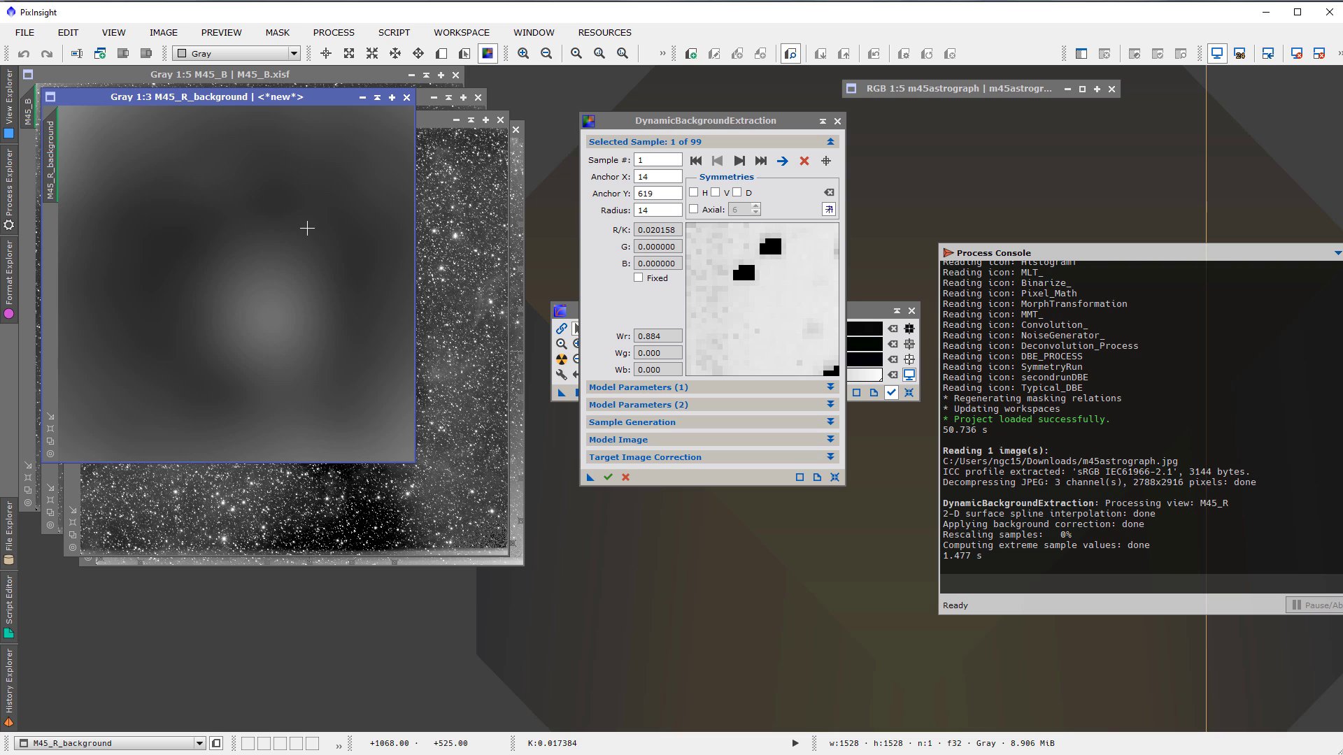
{"action": "left_click", "coordinate": [407, 98]}
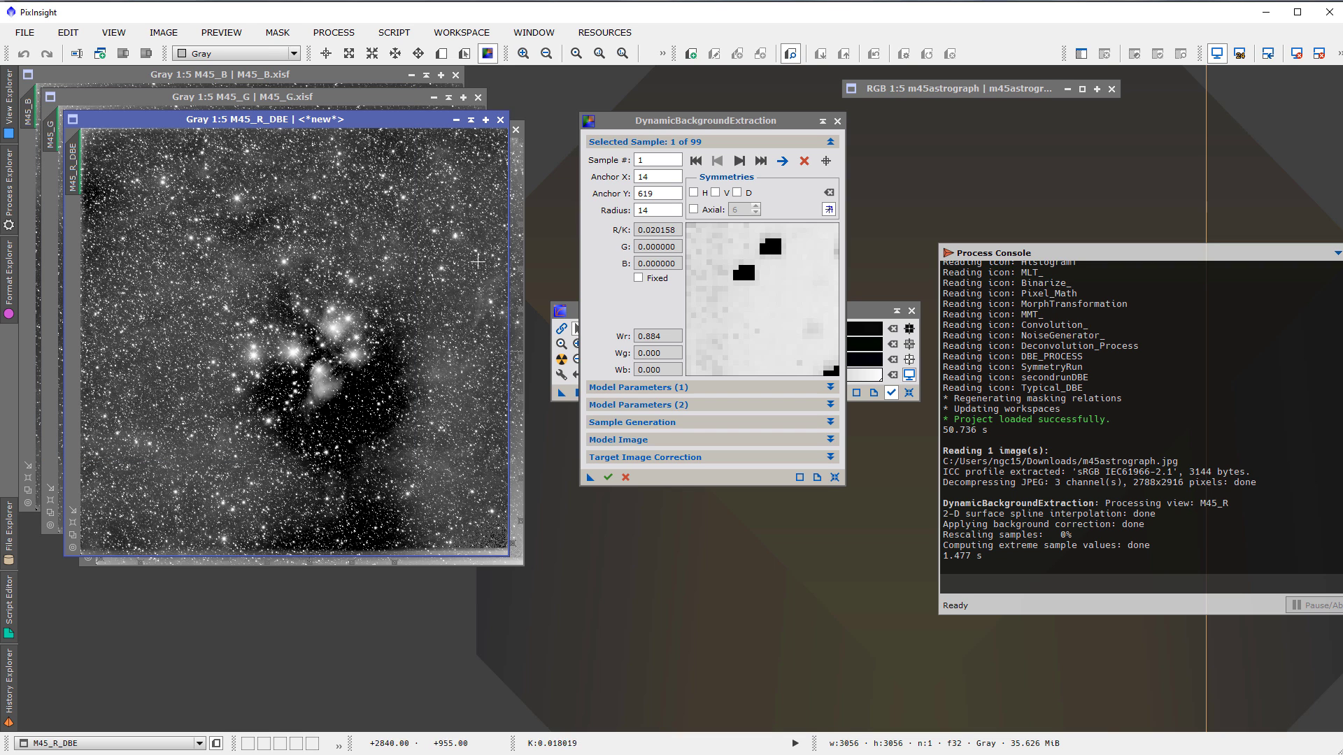
{"action": "left_click", "coordinate": [501, 120]}
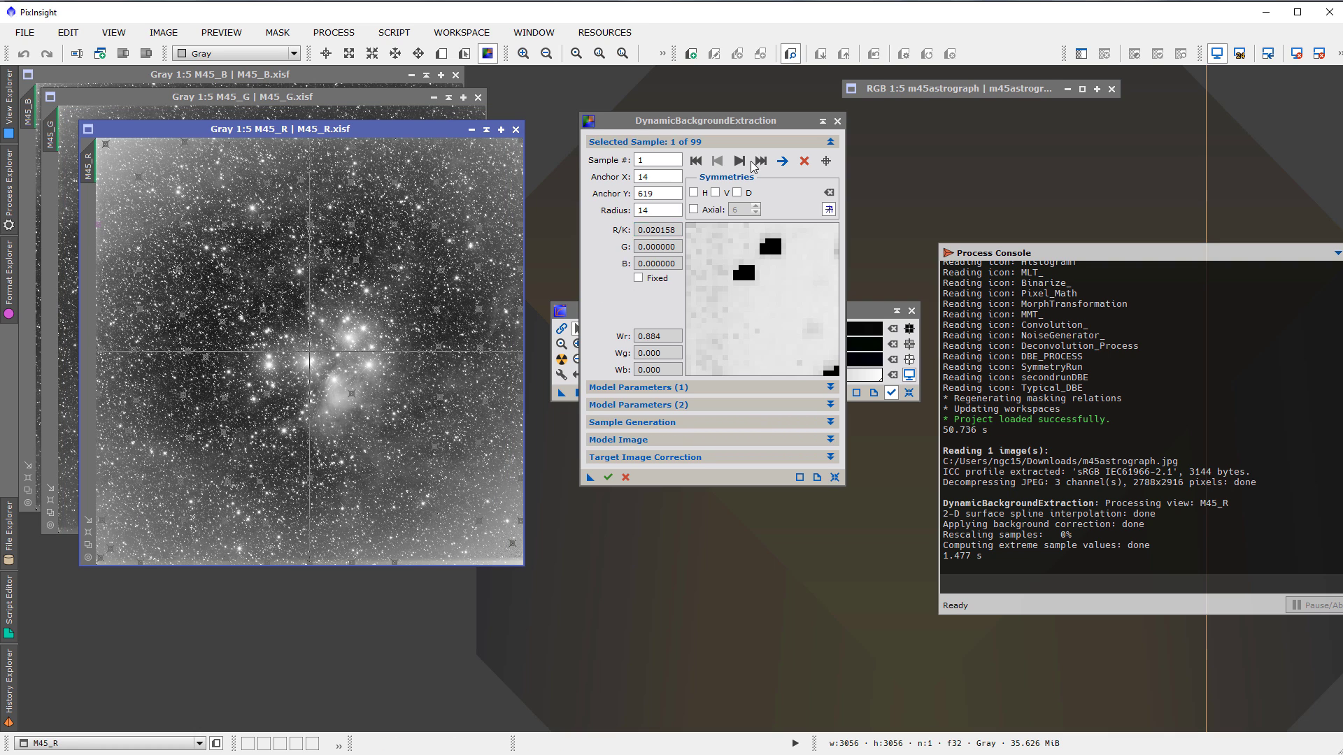
- Close the DBE session on M45_R and confirm cancelling it
{"action": "left_click", "coordinate": [838, 122]}
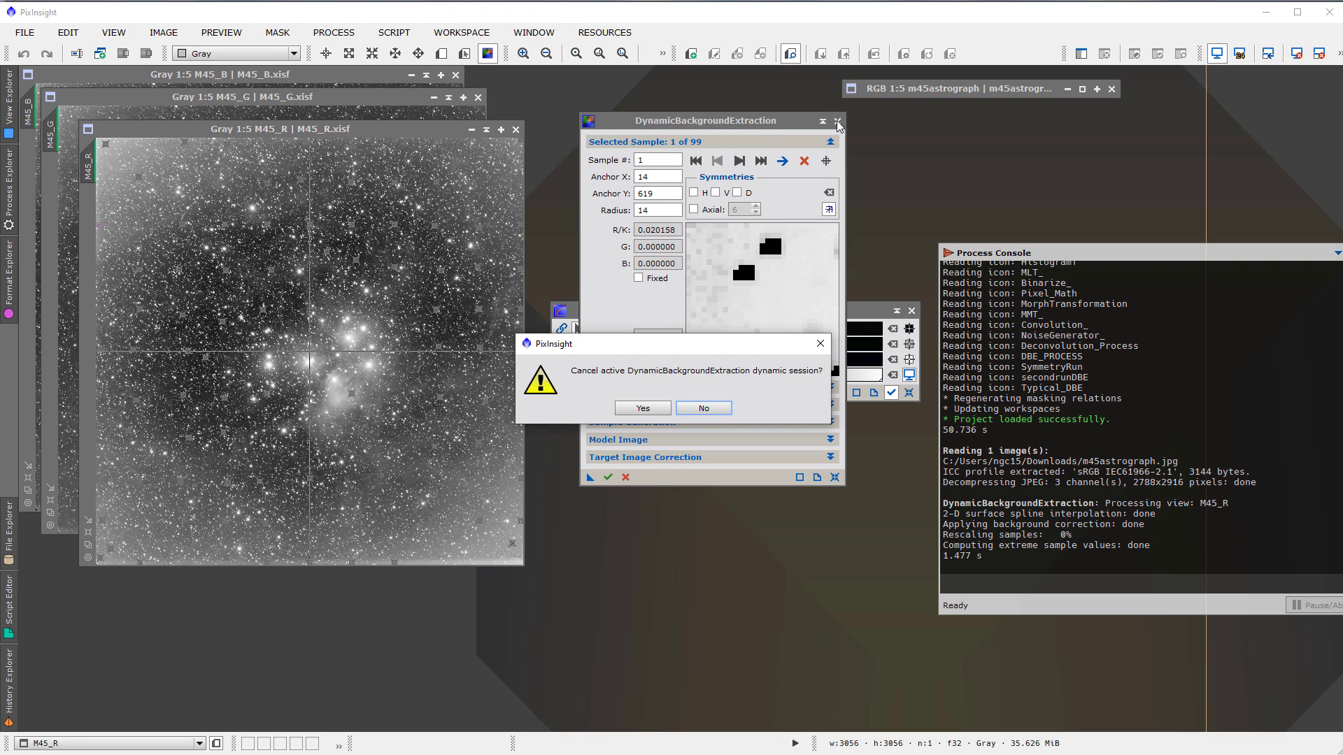
{"action": "left_click", "coordinate": [660, 409]}
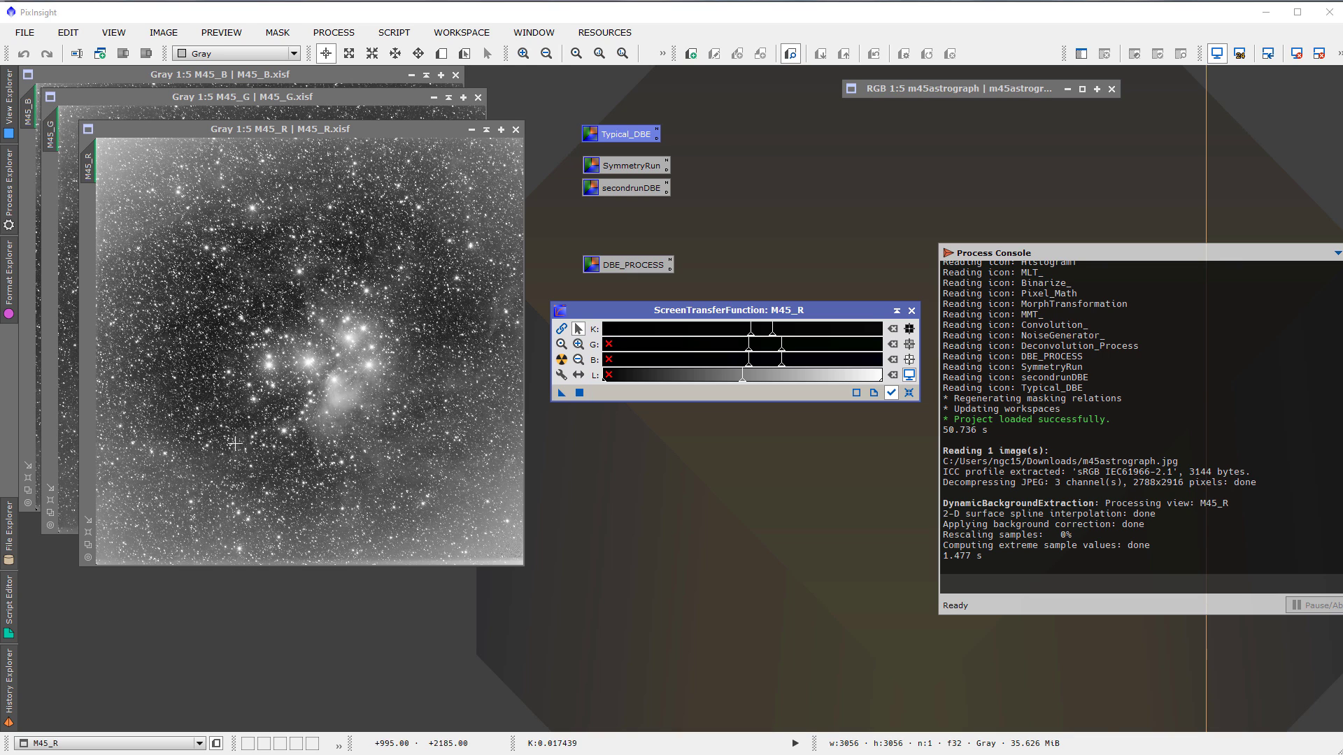
- Start a new DynamicBackgroundExtraction from Process > <All Processes>
{"action": "scroll", "coordinate": [159, 363], "scroll_direction": "up", "scroll_amount": 1}
{"action": "scroll", "coordinate": [159, 363], "scroll_direction": "up", "scroll_amount": 2}
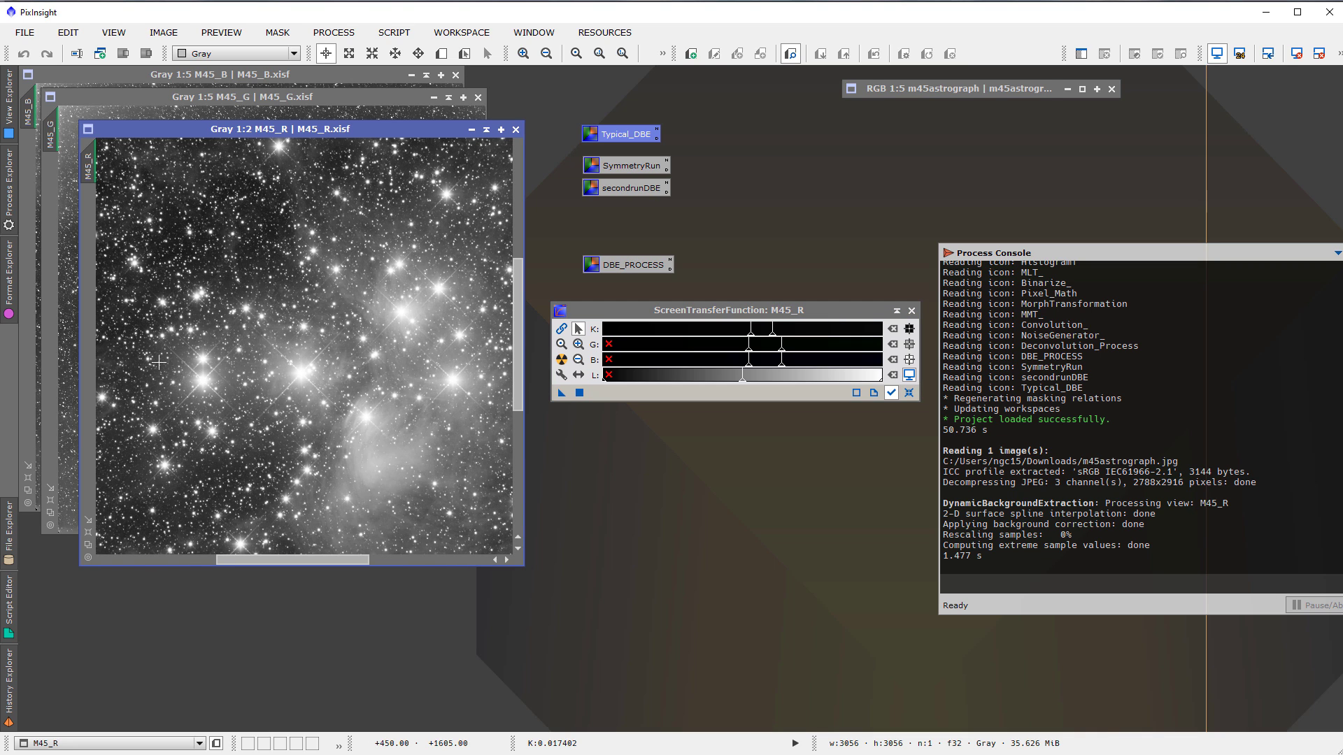
{"action": "left_click_drag", "start_coordinate": [271, 557], "coordinate": [132, 550]}
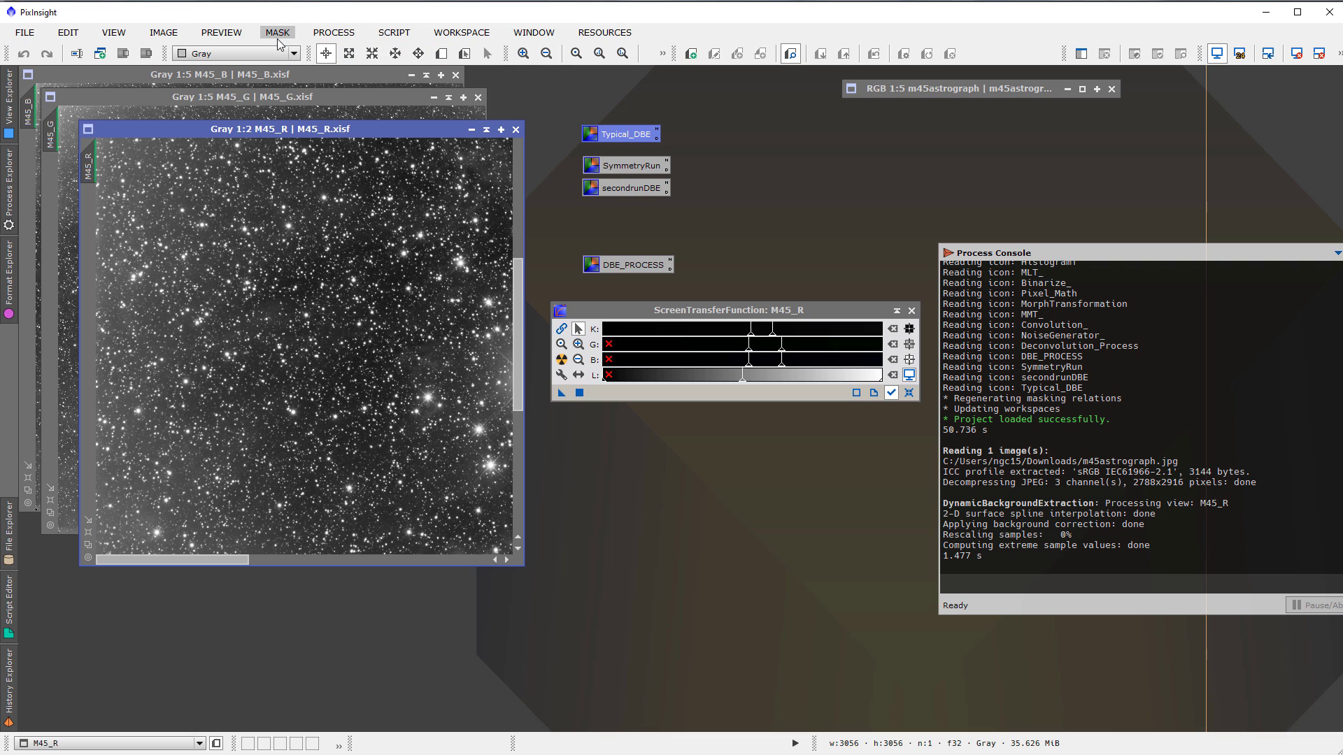
{"action": "left_click", "coordinate": [325, 36]}
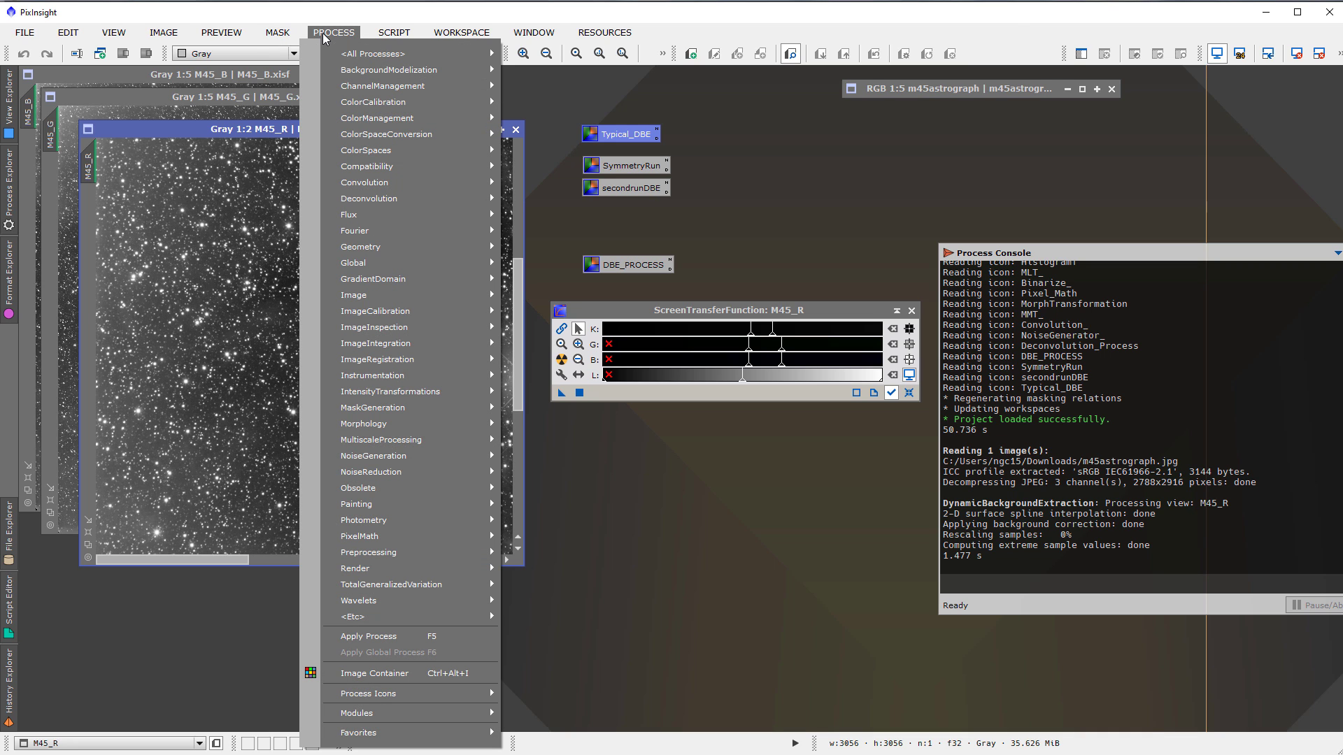
{"action": "mouse_move", "coordinate": [377, 55]}
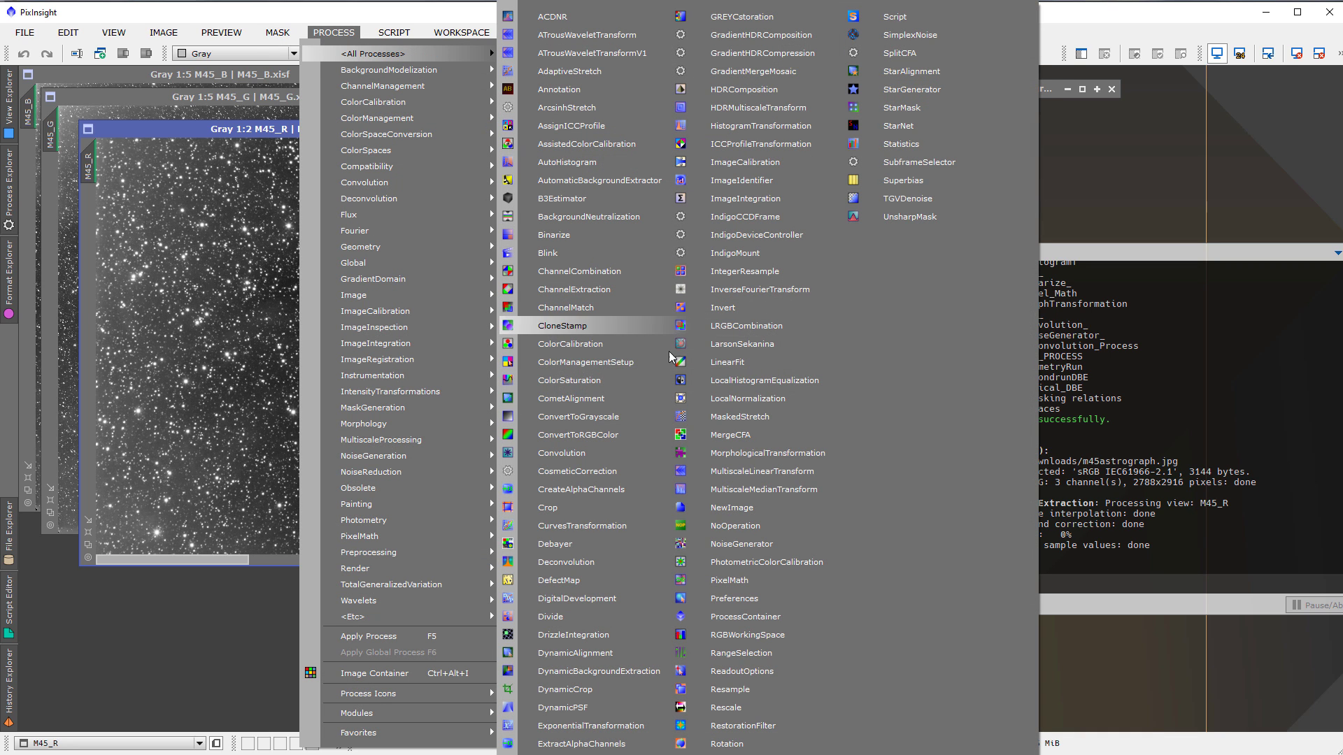
{"action": "left_click", "coordinate": [628, 673]}
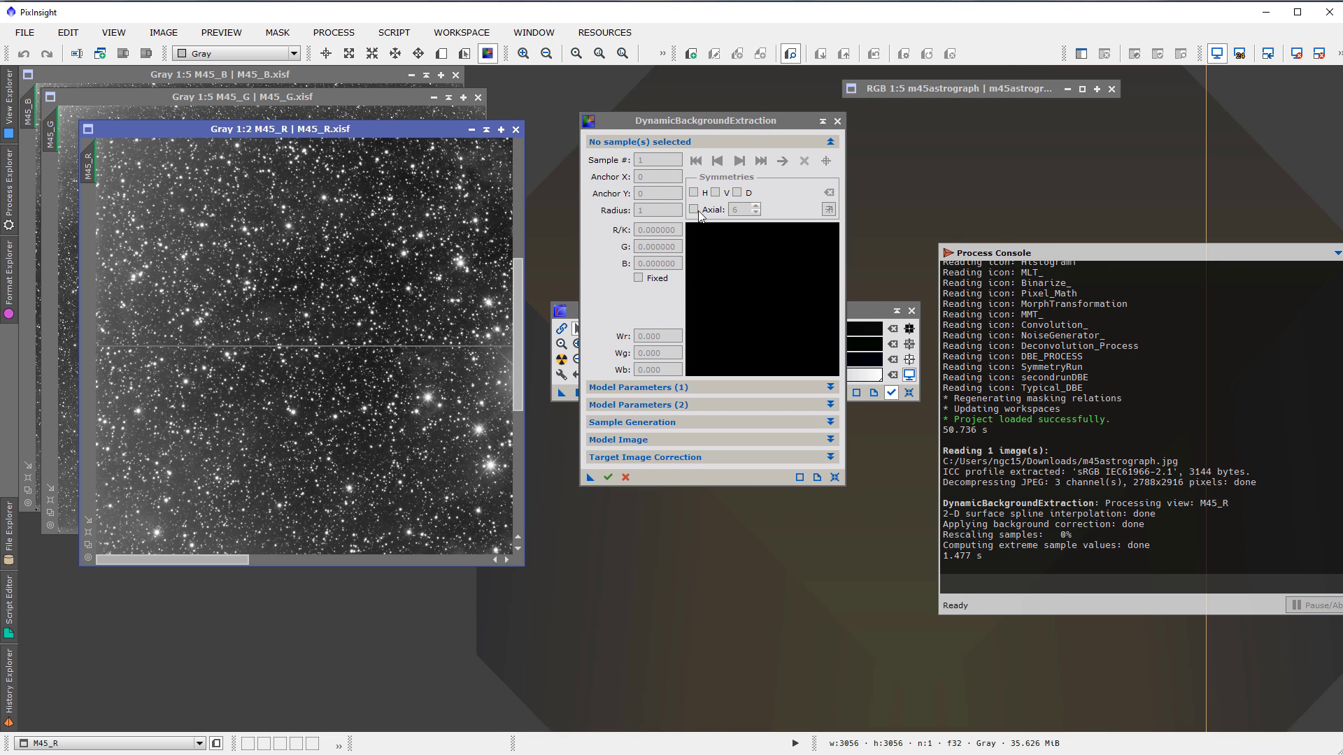
{"action": "scroll", "coordinate": [350, 363], "scroll_direction": "down", "scroll_amount": 3}
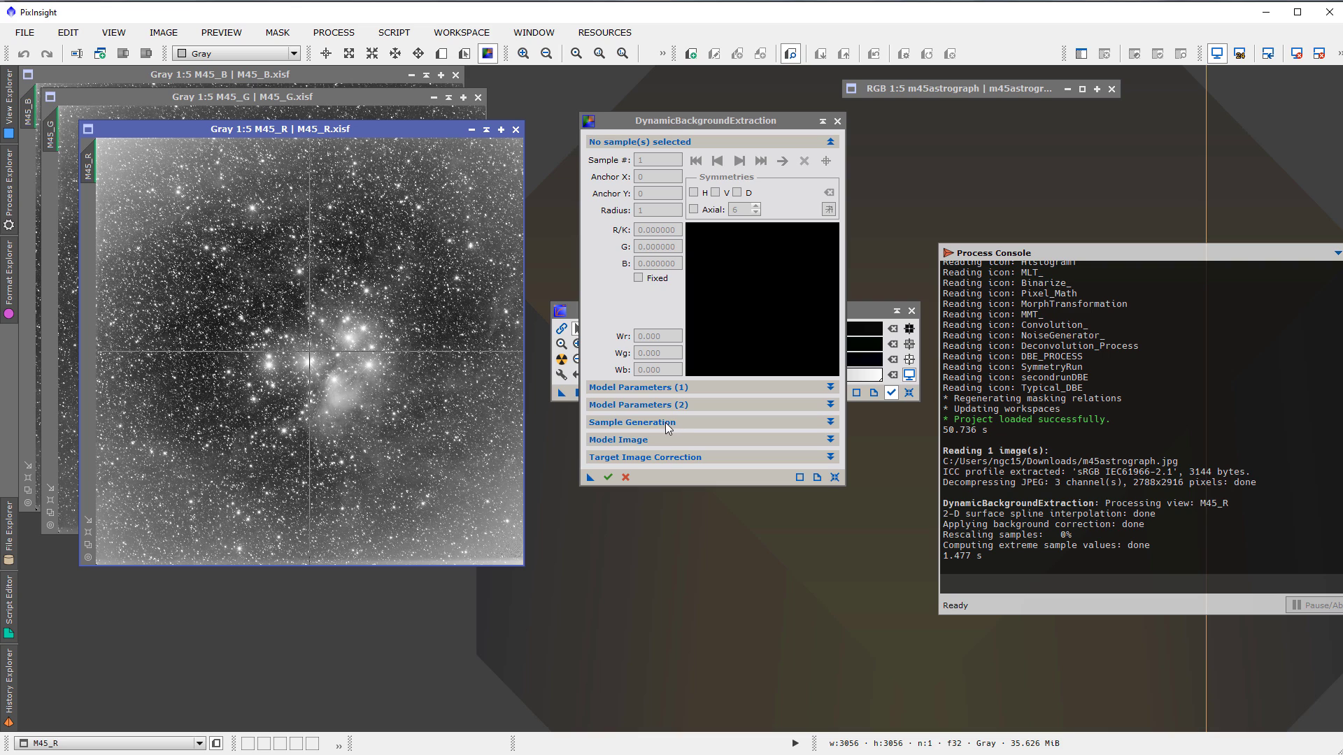
- Set the DBE model Tolerance to 5 and Smoothing factor to 0.6
{"action": "left_click", "coordinate": [648, 388]}
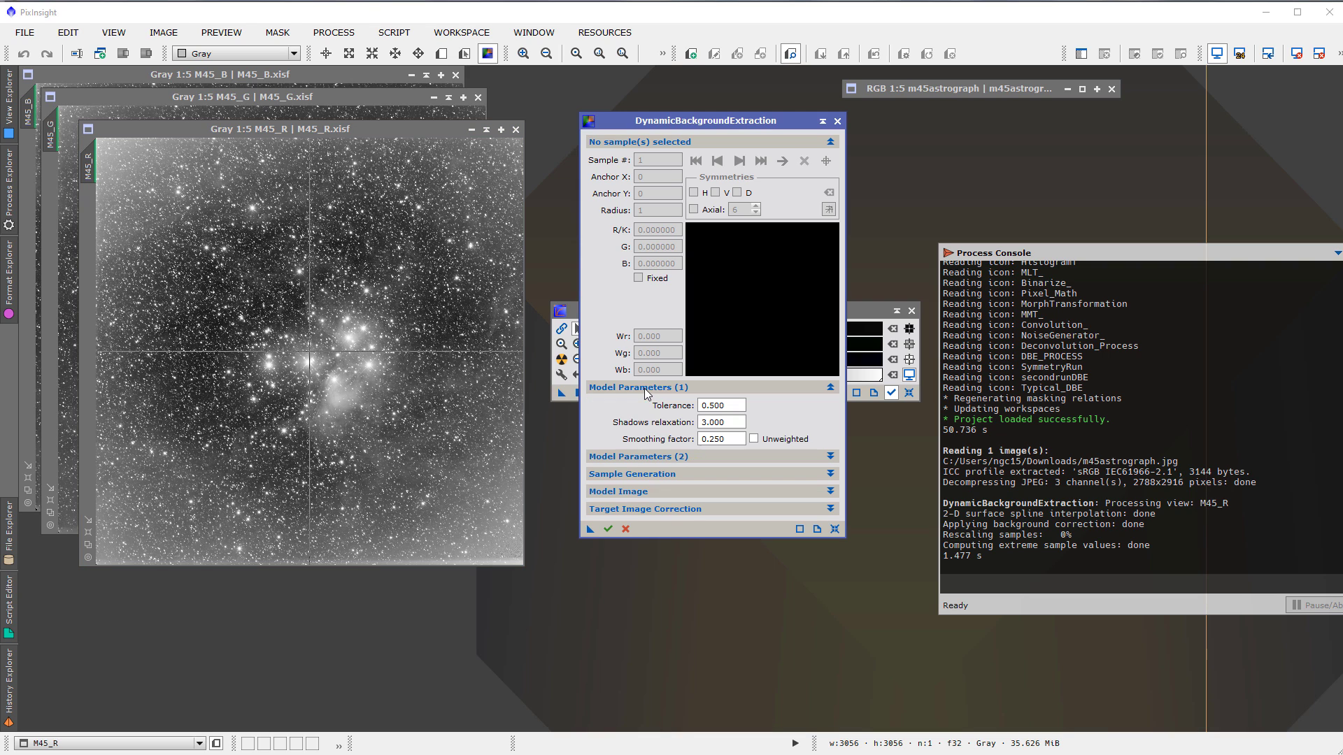
{"action": "double_click", "coordinate": [742, 412]}
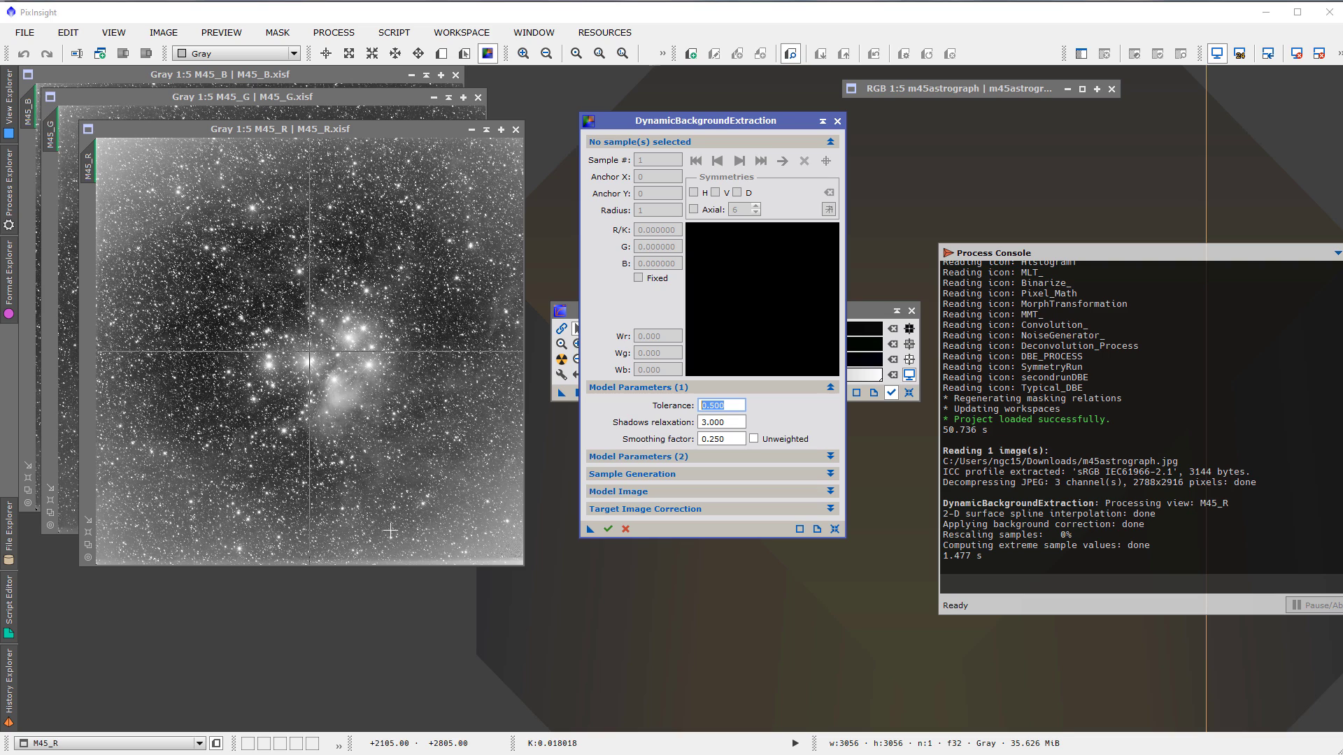
{"action": "type", "text": "5"}
{"action": "left_click", "coordinate": [726, 437]}
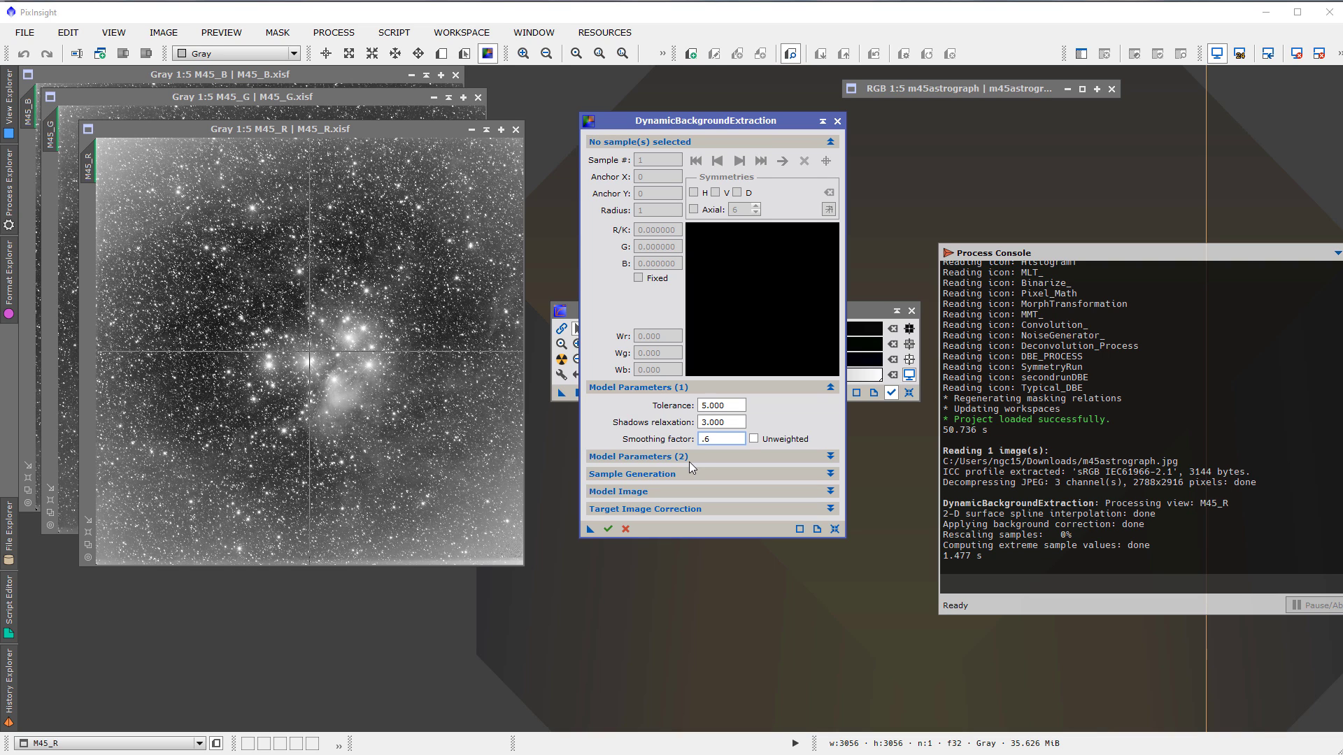
{"action": "key", "text": "Return"}
- Set the default sample radius to 18 in Sample Generation
{"action": "mouse_move", "coordinate": [701, 418]}
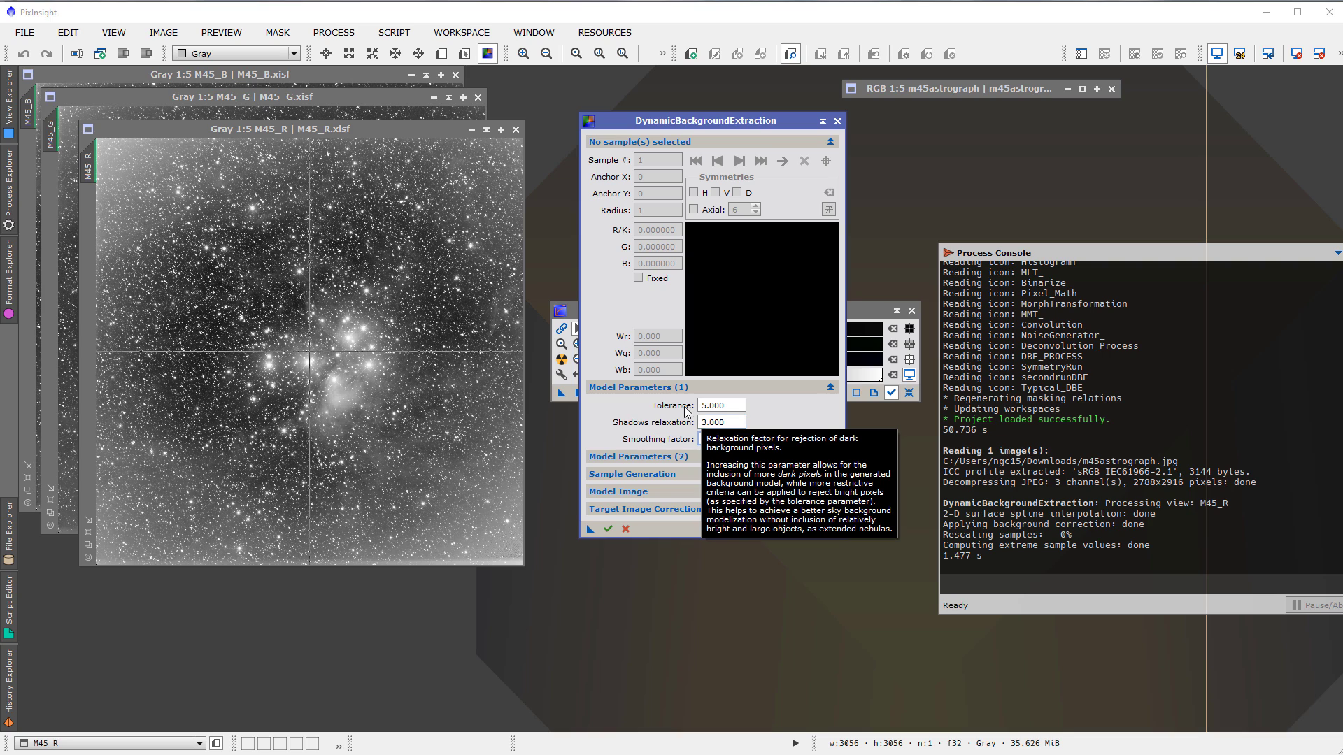
{"action": "left_click", "coordinate": [635, 456]}
{"action": "left_click", "coordinate": [647, 455]}
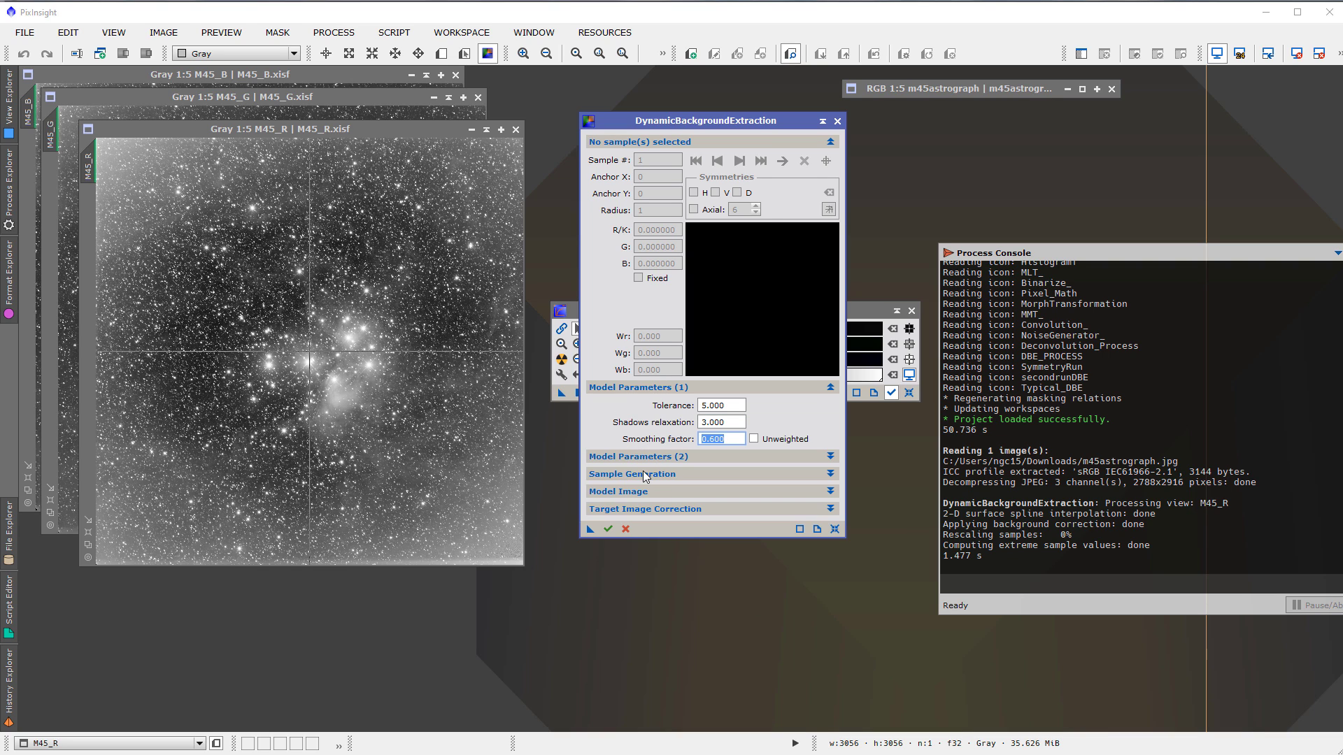
{"action": "left_click", "coordinate": [645, 477]}
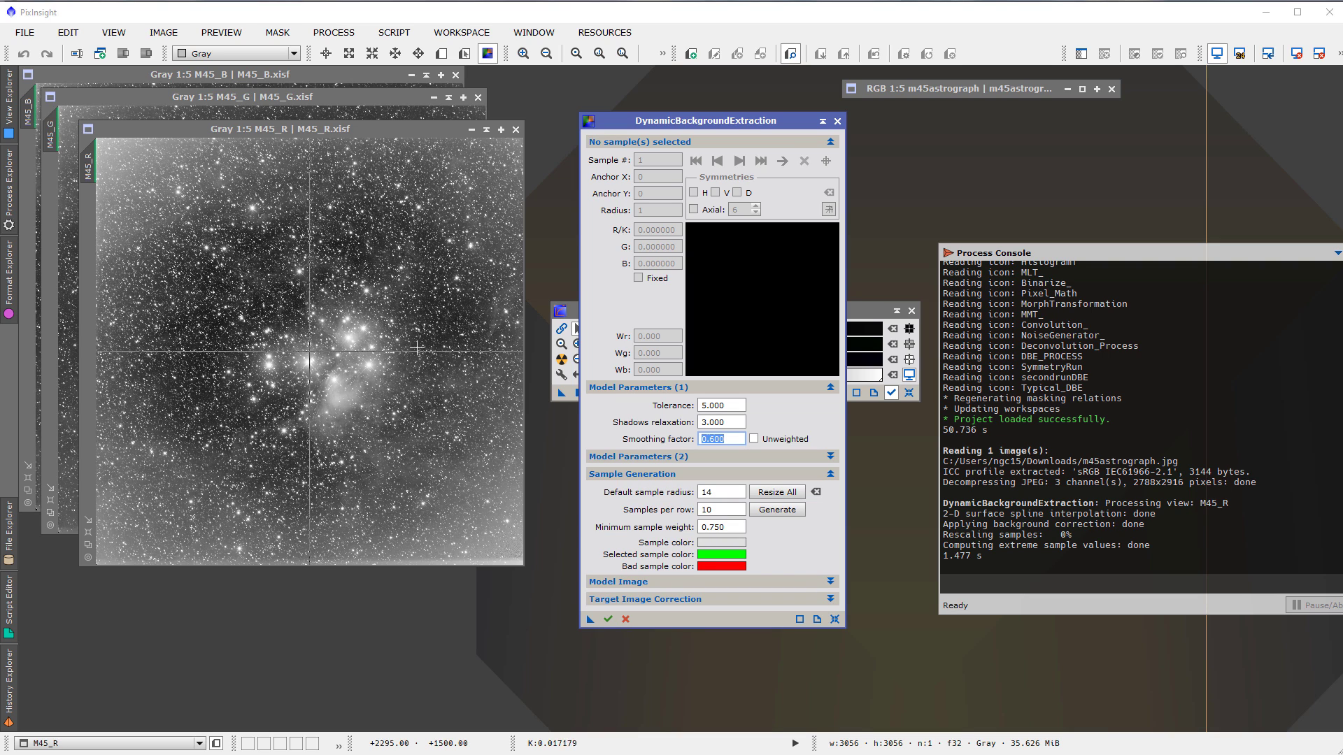
{"action": "left_click", "coordinate": [712, 492]}
{"action": "type", "text": "18"}
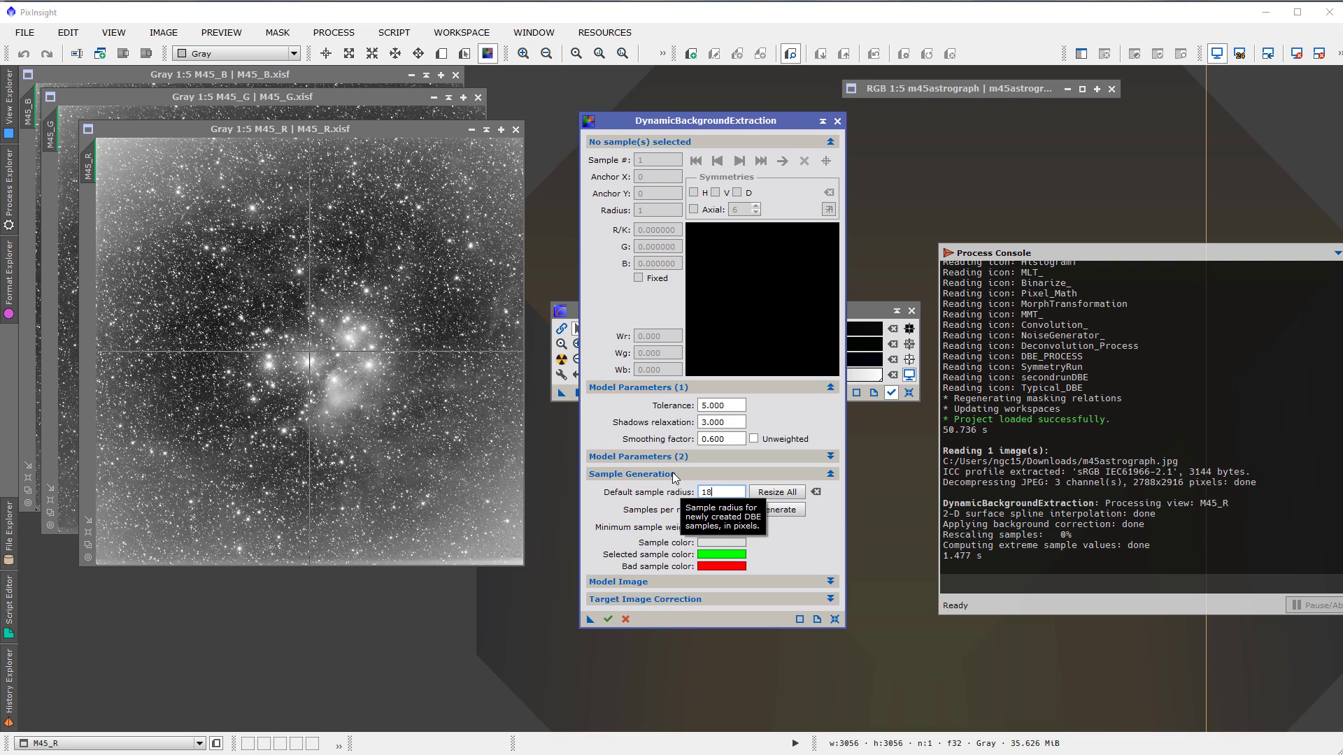
{"action": "left_click", "coordinate": [670, 474]}
{"action": "left_click", "coordinate": [663, 457]}
{"action": "left_click", "coordinate": [661, 456]}
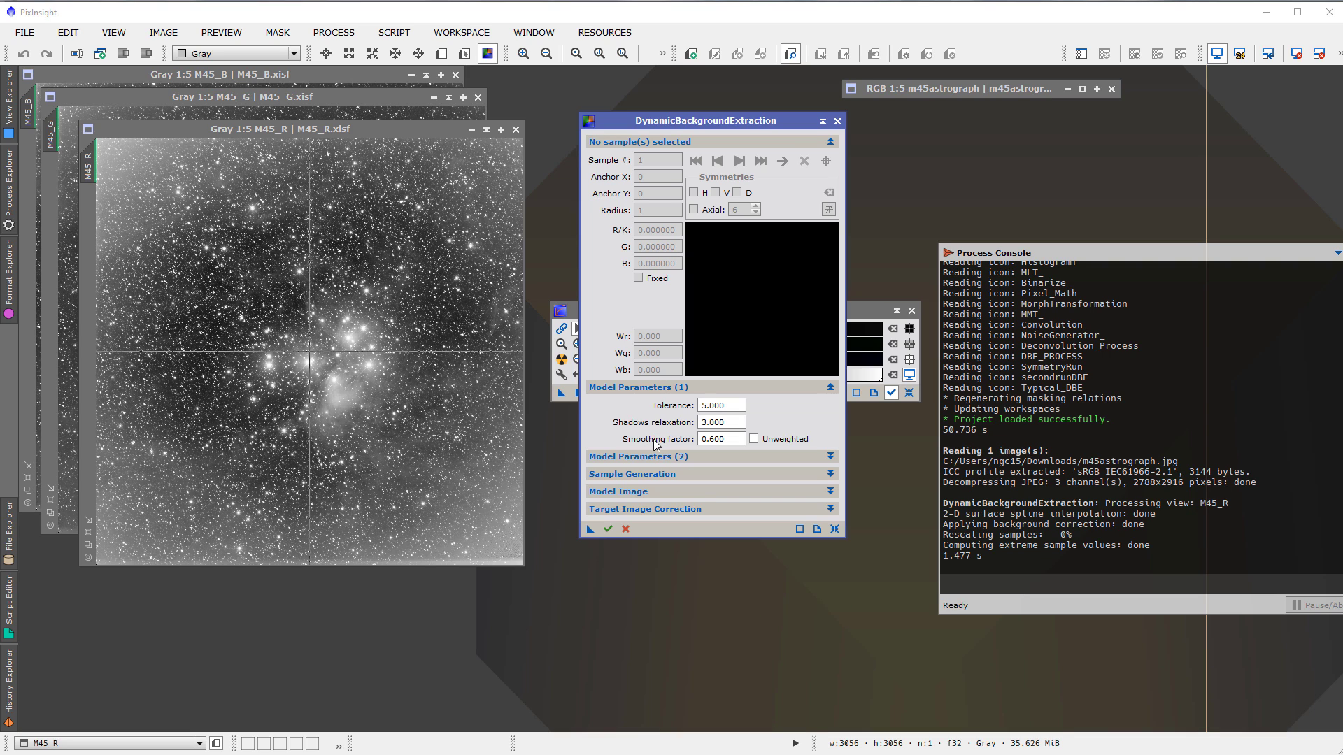
{"action": "left_click", "coordinate": [640, 387]}
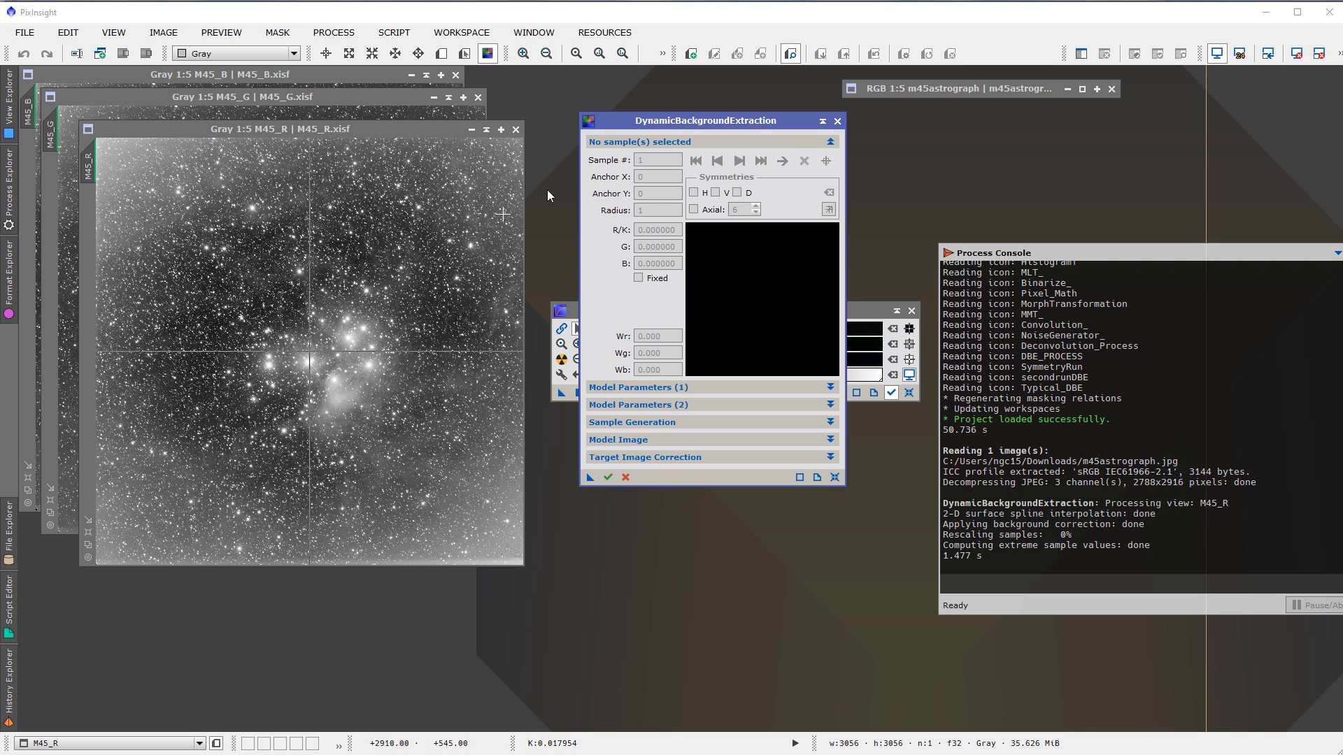
- Brighten M45_R with the STF midtones and shadows sliders, then enlarge its left edge
{"action": "left_click", "coordinate": [571, 309]}
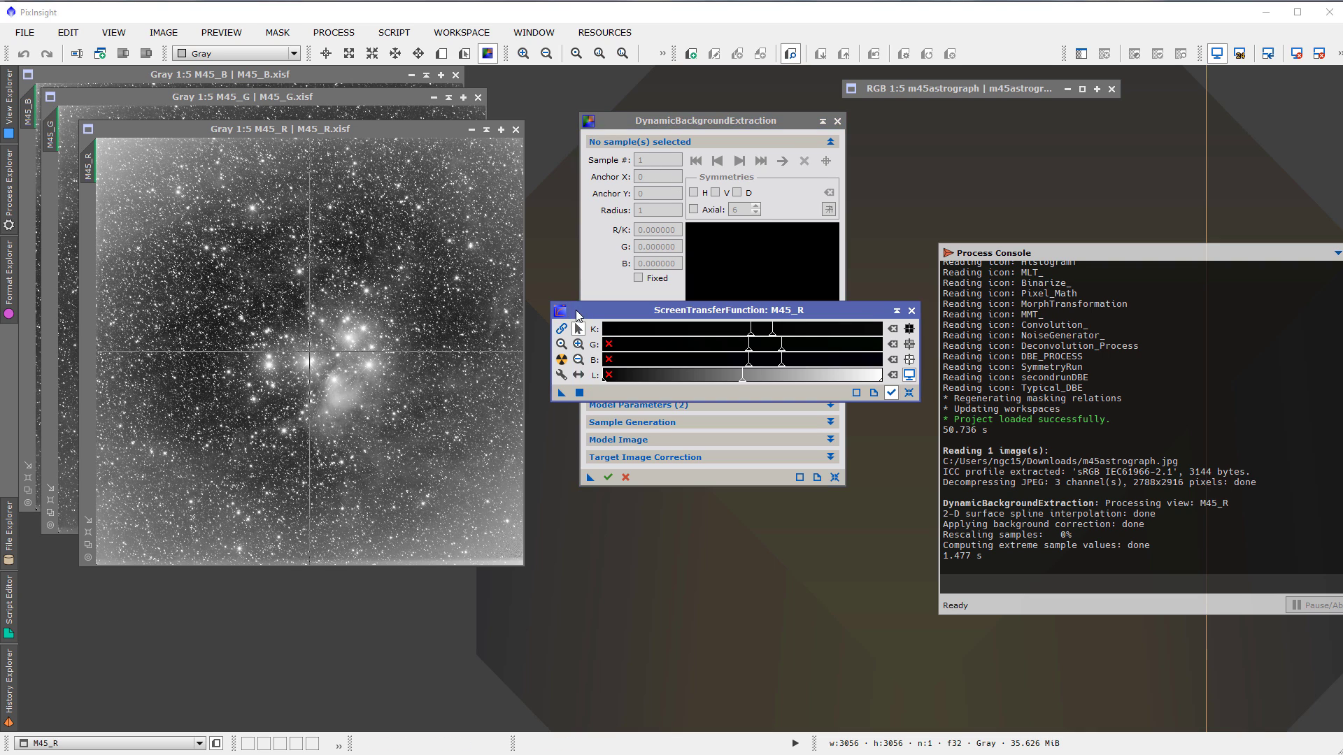
{"action": "left_click_drag", "start_coordinate": [683, 337], "coordinate": [755, 335]}
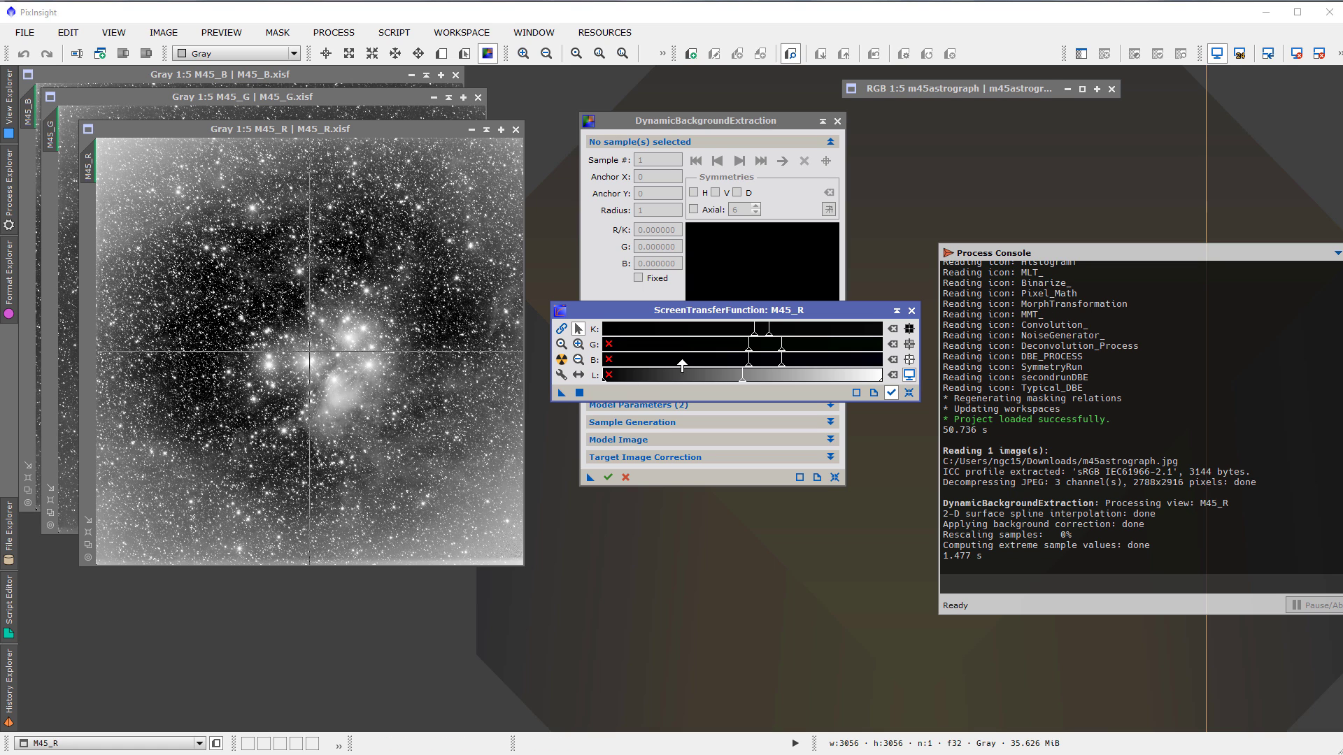
{"action": "left_click_drag", "start_coordinate": [756, 335], "coordinate": [752, 337]}
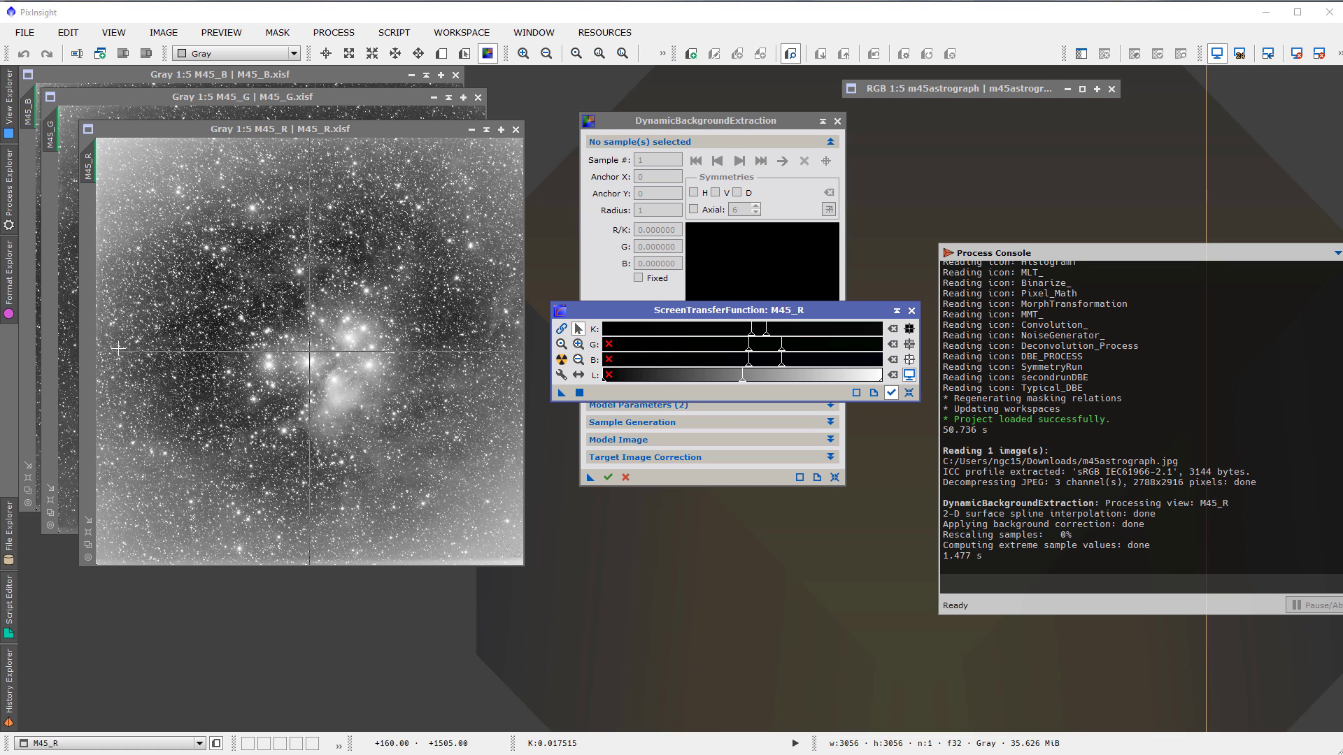
{"action": "scroll", "coordinate": [116, 346], "scroll_direction": "up", "scroll_amount": 1}
{"action": "scroll", "coordinate": [116, 347], "scroll_direction": "up", "scroll_amount": 1}
{"action": "left_click_drag", "start_coordinate": [273, 561], "coordinate": [132, 549]}
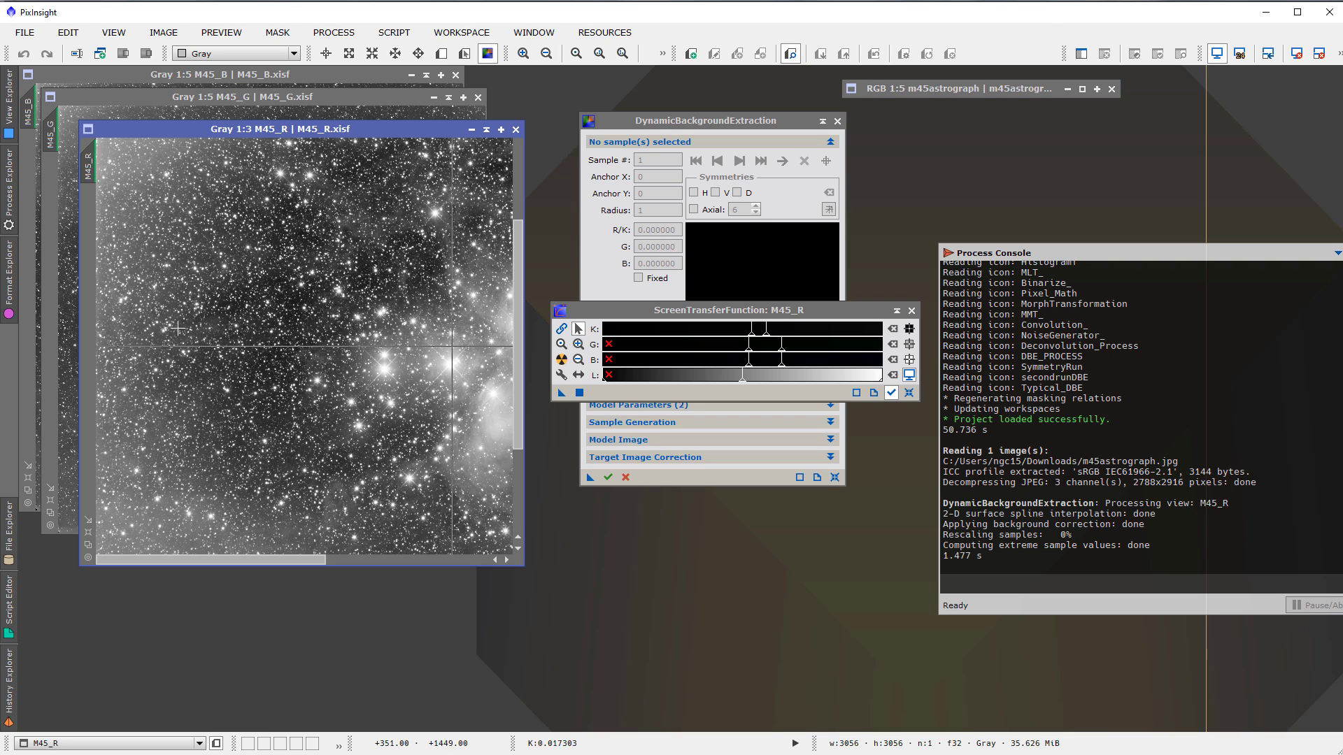
- Place the first background sample at M45_R's left edge and nudge it
{"action": "left_click", "coordinate": [119, 333]}
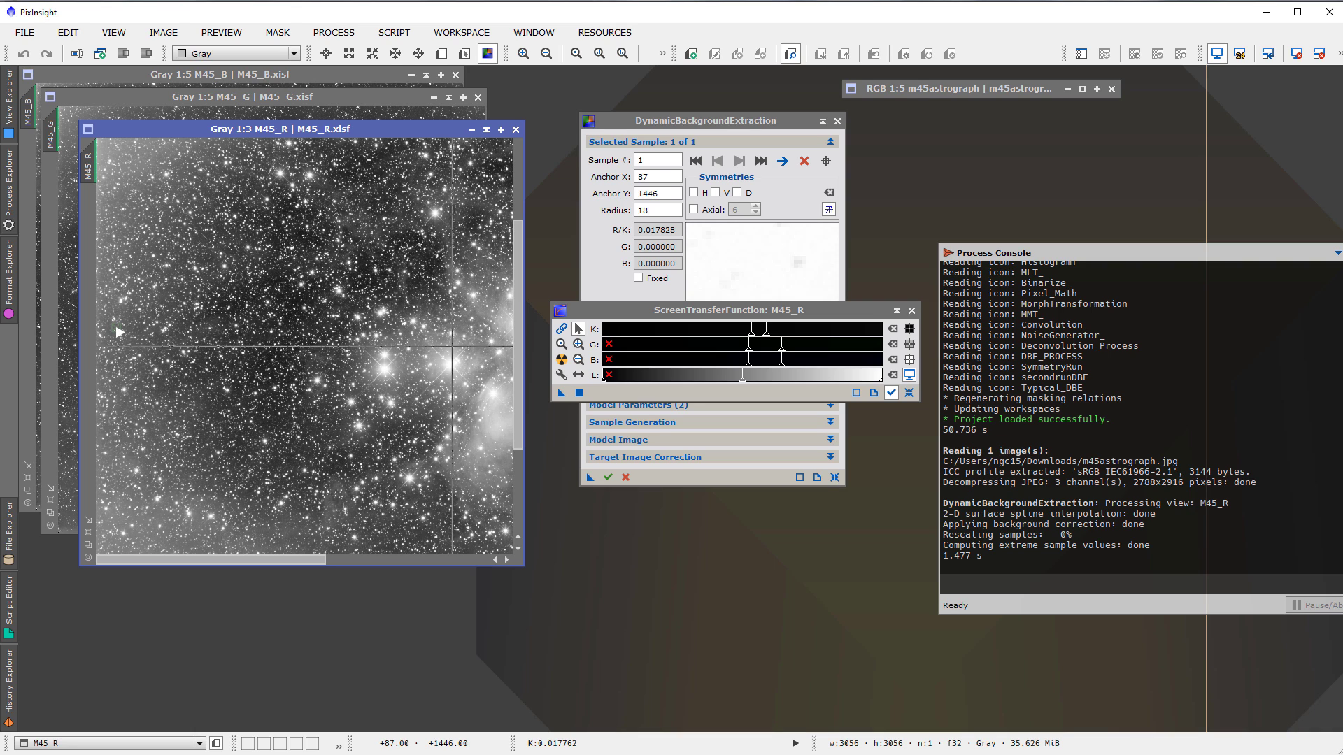
{"action": "left_click_drag", "start_coordinate": [728, 310], "coordinate": [883, 480]}
{"action": "left_click_drag", "start_coordinate": [116, 332], "coordinate": [113, 331]}
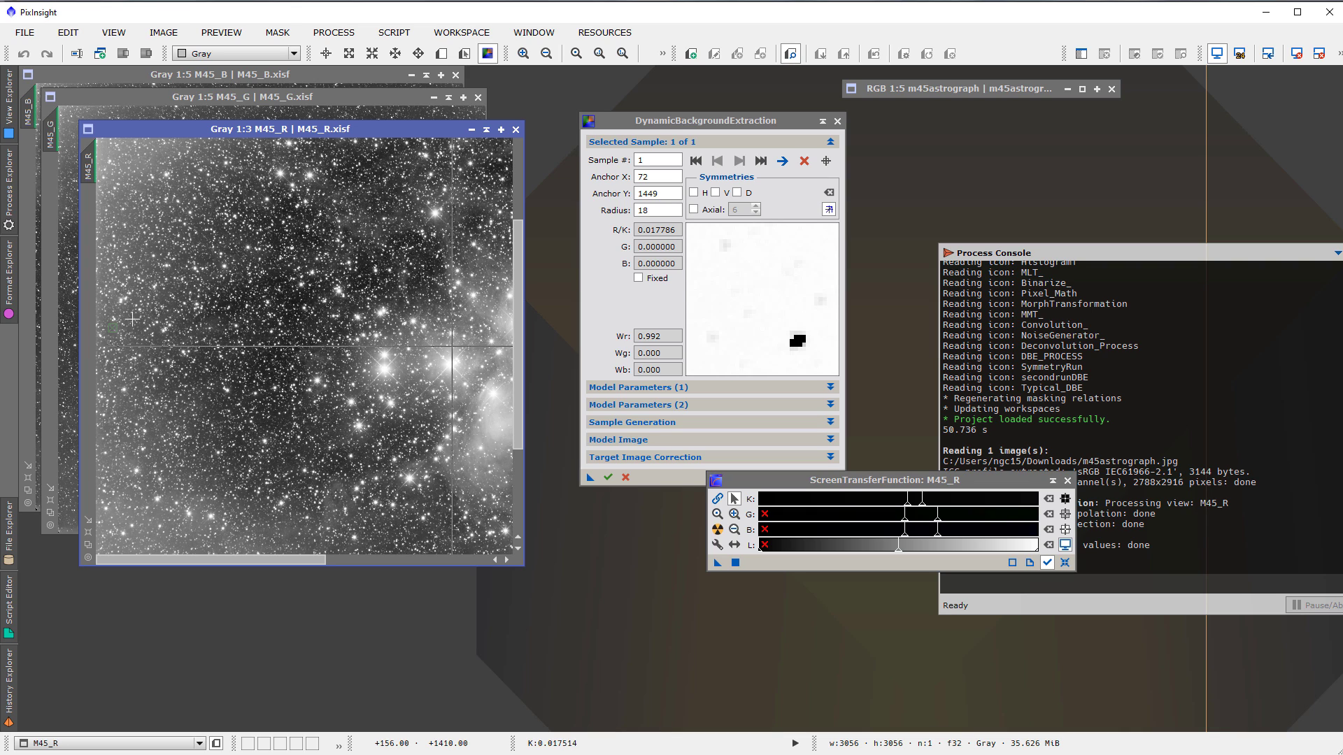
- Enable axial symmetry for the first sample with count 16, restretching the display
{"action": "left_click", "coordinate": [693, 209]}
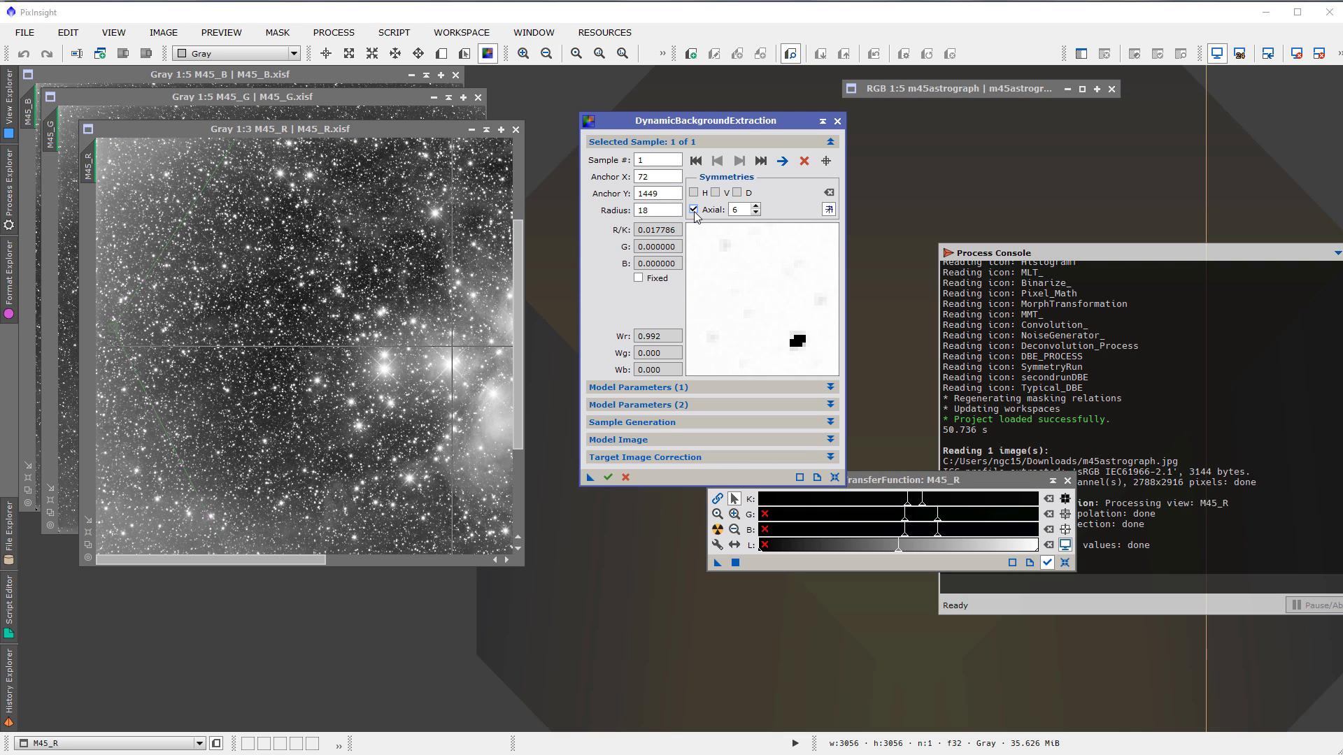
{"action": "scroll", "coordinate": [757, 212], "scroll_direction": "up", "scroll_amount": 4}
{"action": "scroll", "coordinate": [758, 209], "scroll_direction": "down", "scroll_amount": 1}
{"action": "scroll", "coordinate": [756, 210], "scroll_direction": "down", "scroll_amount": 5}
{"action": "scroll", "coordinate": [233, 400], "scroll_direction": "up", "scroll_amount": 2}
{"action": "scroll", "coordinate": [233, 399], "scroll_direction": "down", "scroll_amount": 3}
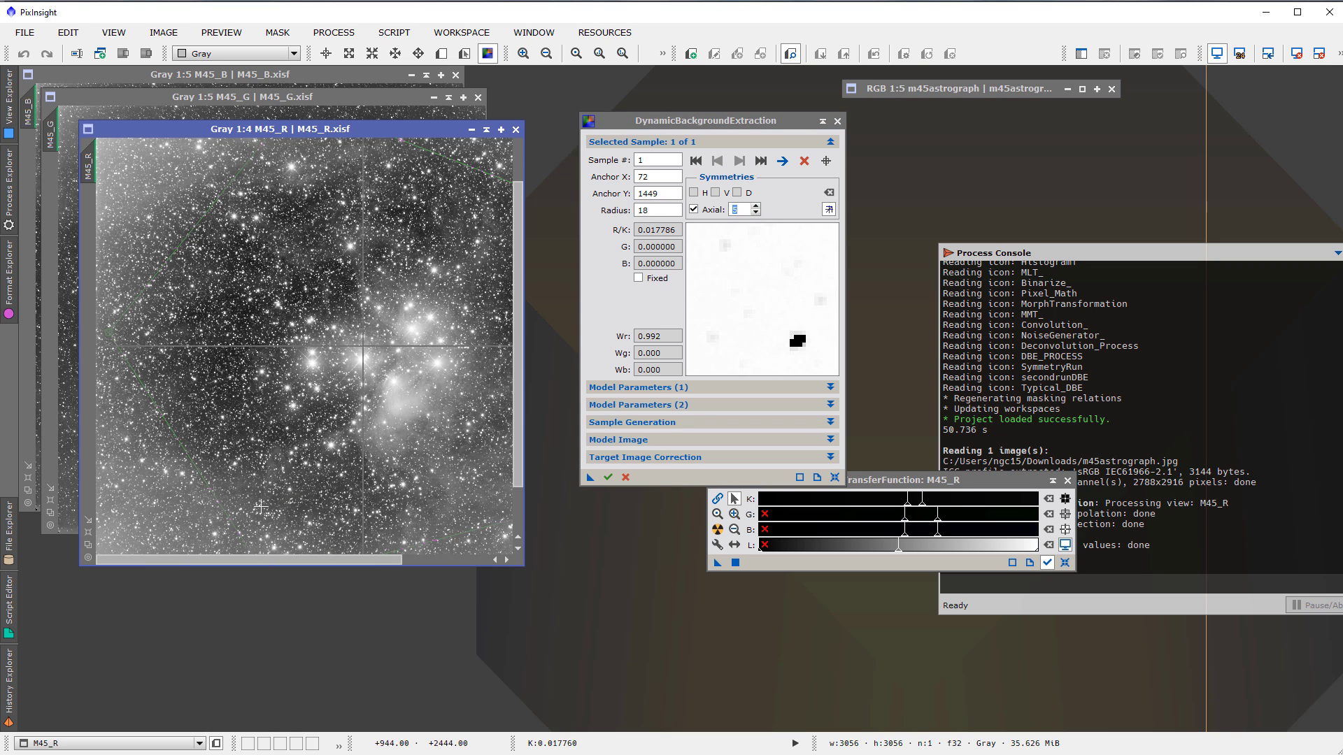
{"action": "mouse_move", "coordinate": [909, 505]}
{"action": "left_mouse_down"}
{"action": "mouse_move", "coordinate": [927, 509]}
{"action": "mouse_move", "coordinate": [914, 508]}
{"action": "left_mouse_up"}
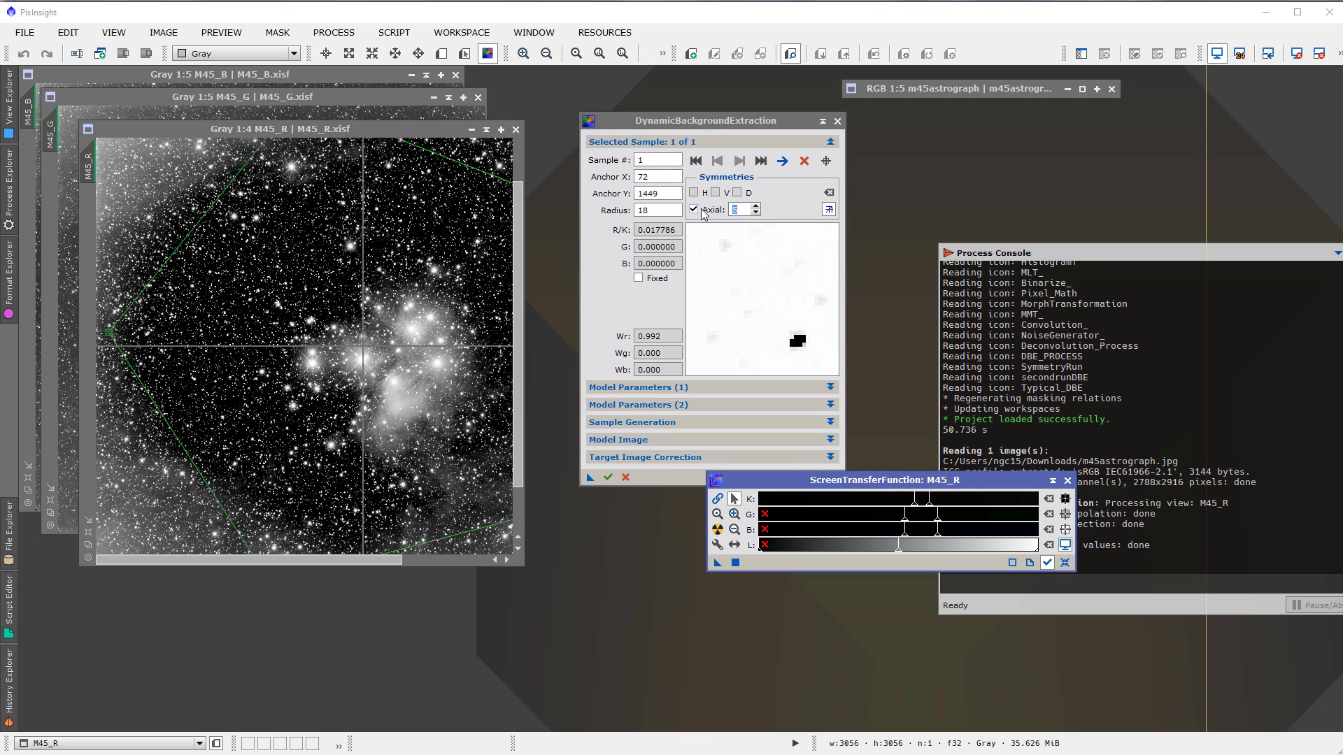
{"action": "left_click_drag", "start_coordinate": [756, 207], "coordinate": [755, 207]}
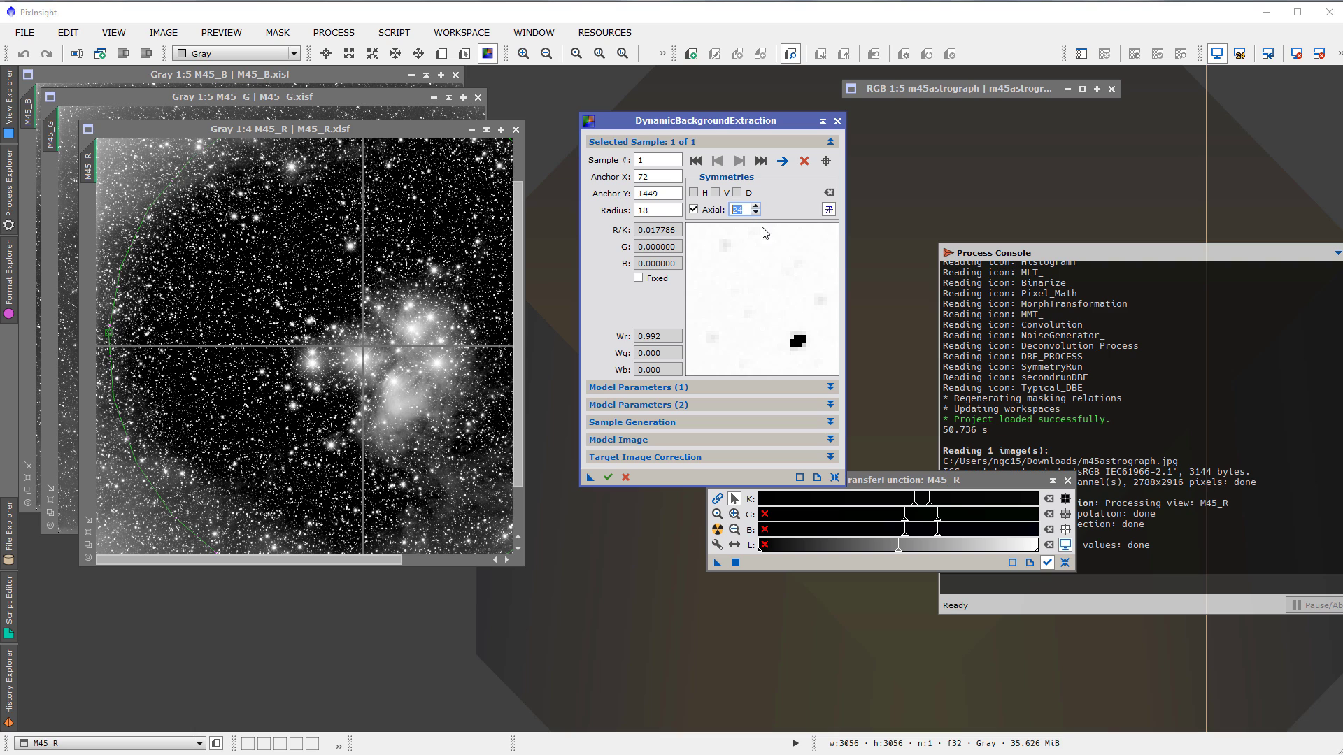
{"action": "left_click_drag", "start_coordinate": [915, 502], "coordinate": [908, 504]}
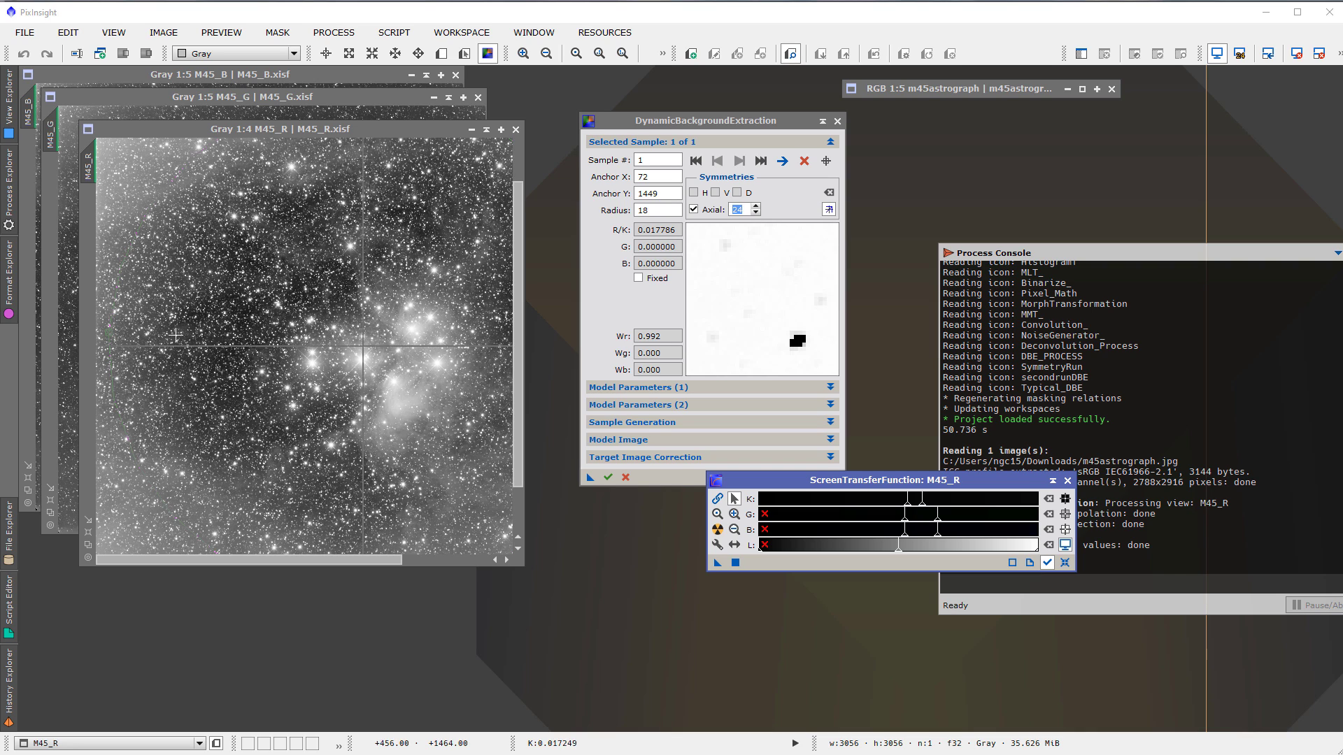
{"action": "scroll", "coordinate": [190, 340], "scroll_direction": "up", "scroll_amount": 1}
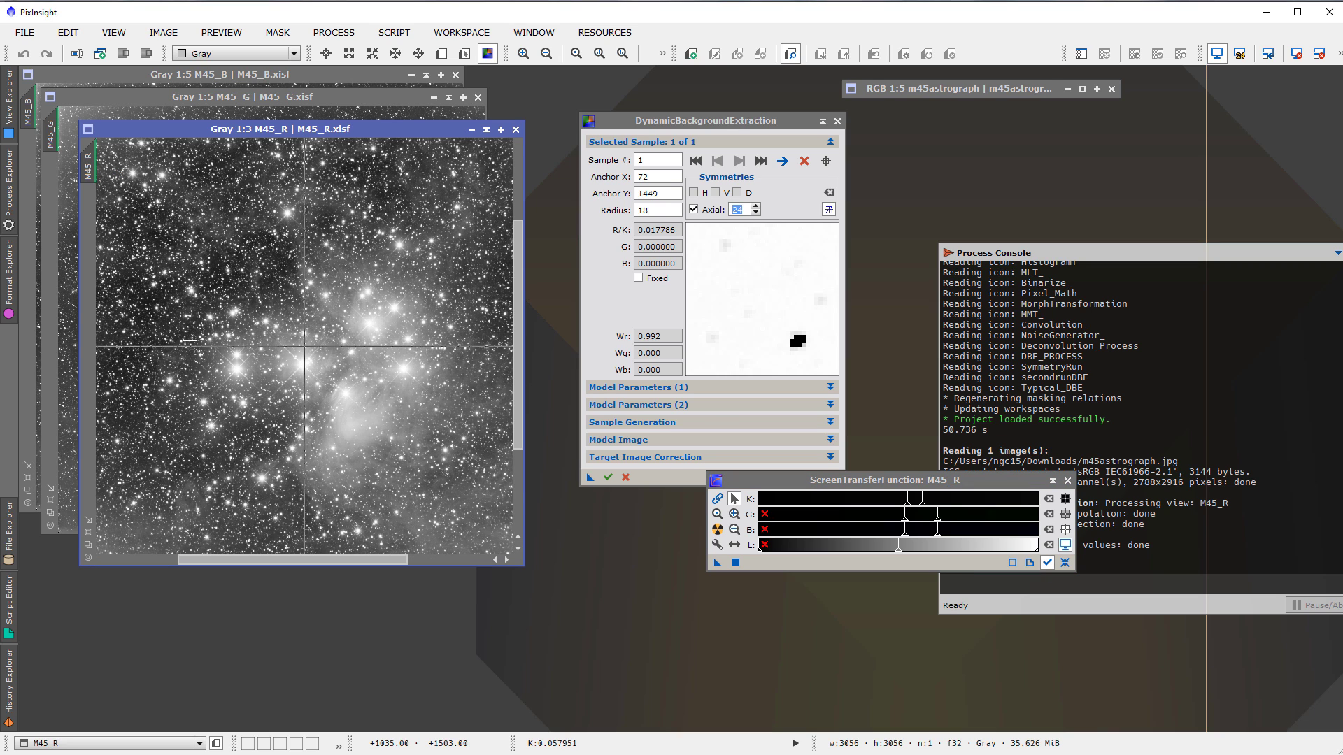
{"action": "left_click_drag", "start_coordinate": [280, 560], "coordinate": [179, 575]}
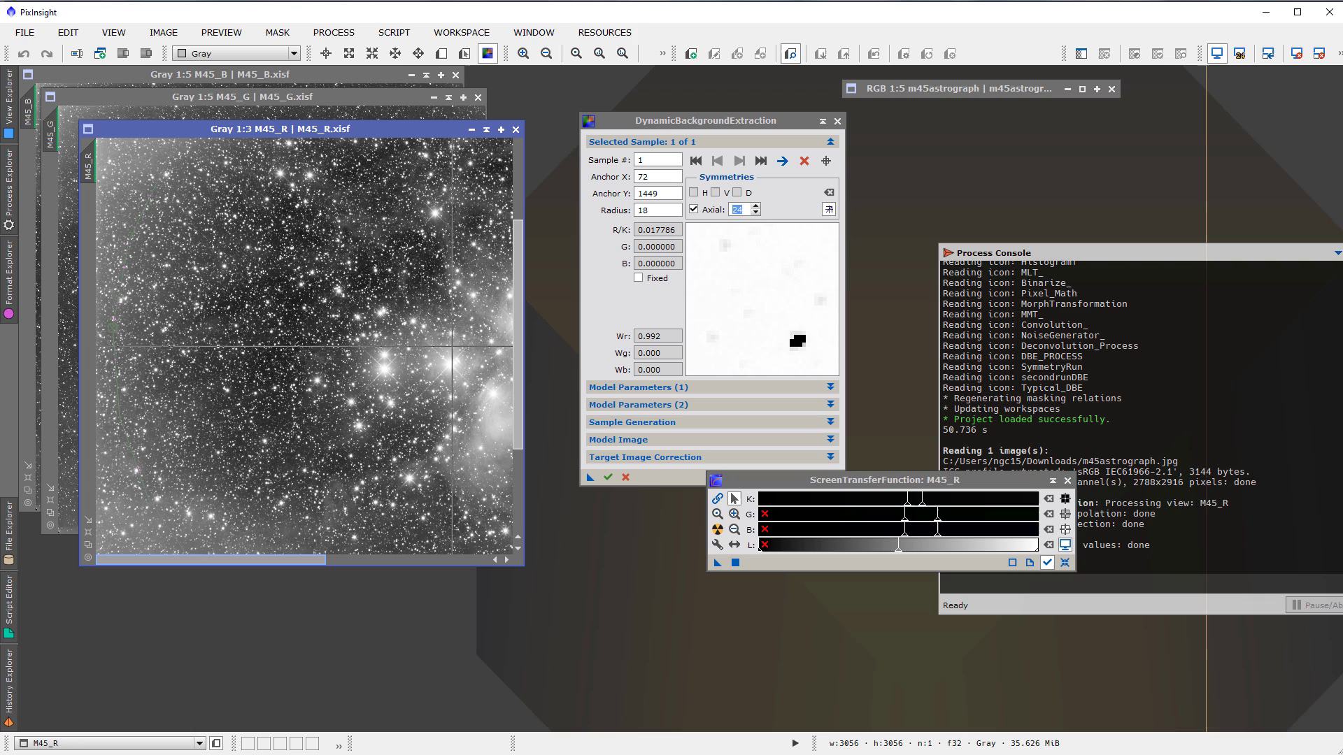
- Add a second sample left of the cluster with axial symmetry of 24
{"action": "left_click", "coordinate": [238, 310]}
{"action": "left_click_drag", "start_coordinate": [238, 310], "coordinate": [236, 310]}
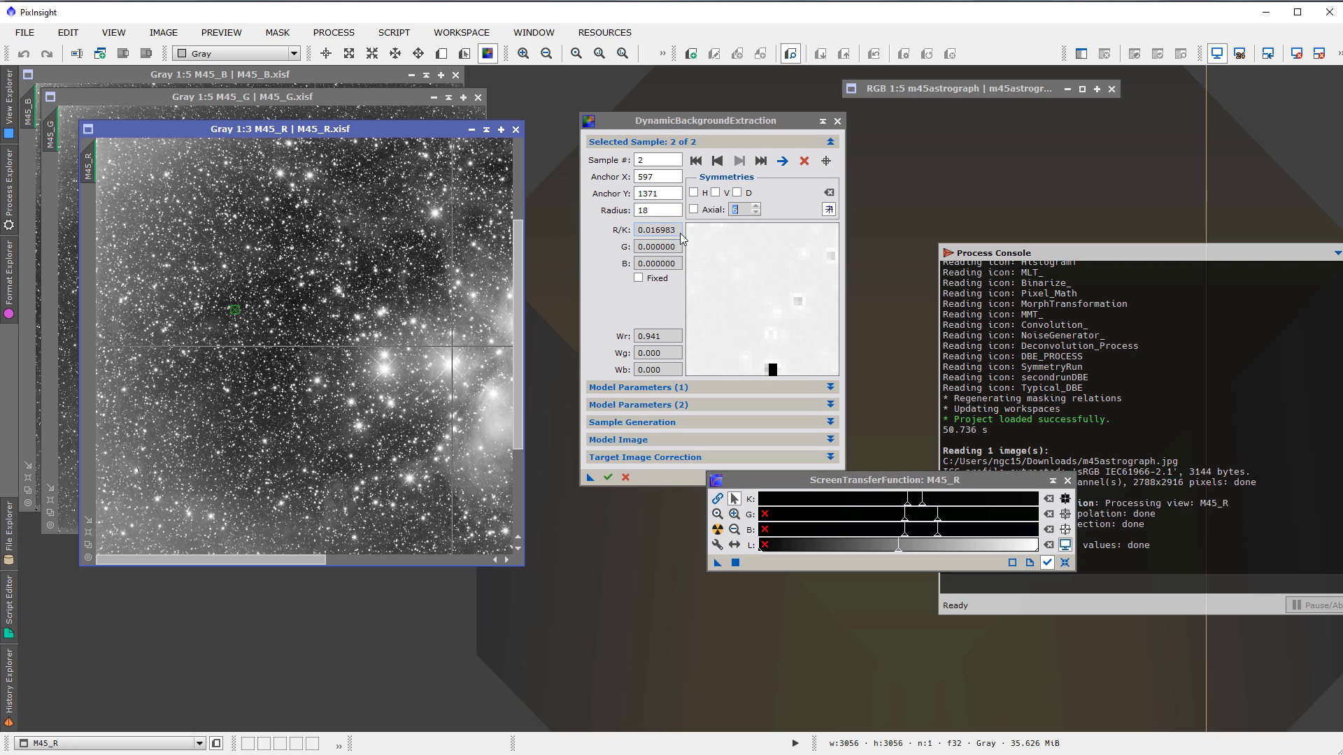
{"action": "left_click", "coordinate": [694, 210]}
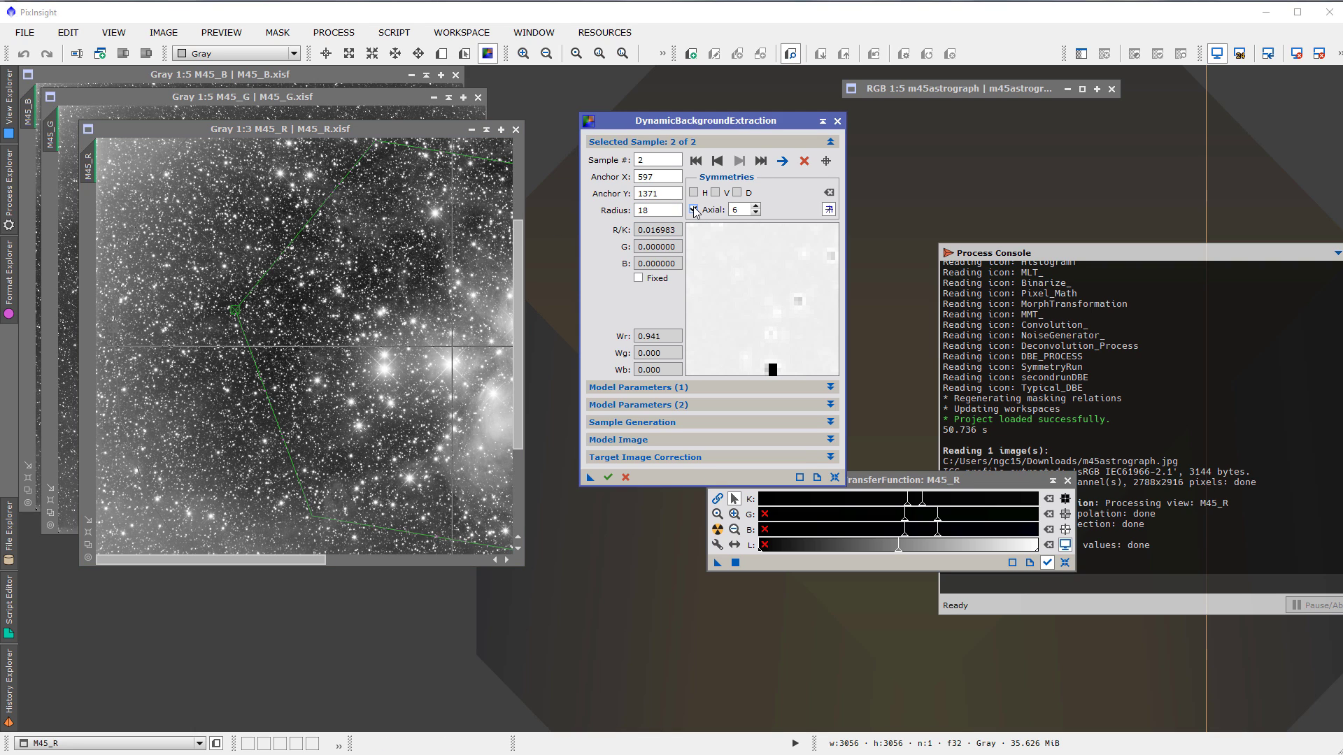
{"action": "left_click", "coordinate": [754, 206]}
{"action": "left_click", "coordinate": [755, 206]}
{"action": "left_click", "coordinate": [755, 206]}
{"action": "left_click", "coordinate": [756, 205]}
{"action": "left_click", "coordinate": [757, 206]}
{"action": "left_click", "coordinate": [756, 206]}
{"action": "left_click", "coordinate": [757, 205]}
{"action": "left_click", "coordinate": [757, 205]}
{"action": "left_click", "coordinate": [757, 205]}
{"action": "left_click", "coordinate": [757, 206]}
{"action": "left_click", "coordinate": [757, 205]}
{"action": "left_click", "coordinate": [757, 205]}
{"action": "left_click", "coordinate": [756, 206]}
{"action": "left_click", "coordinate": [757, 206]}
{"action": "left_click", "coordinate": [757, 206]}
{"action": "left_click", "coordinate": [757, 206]}
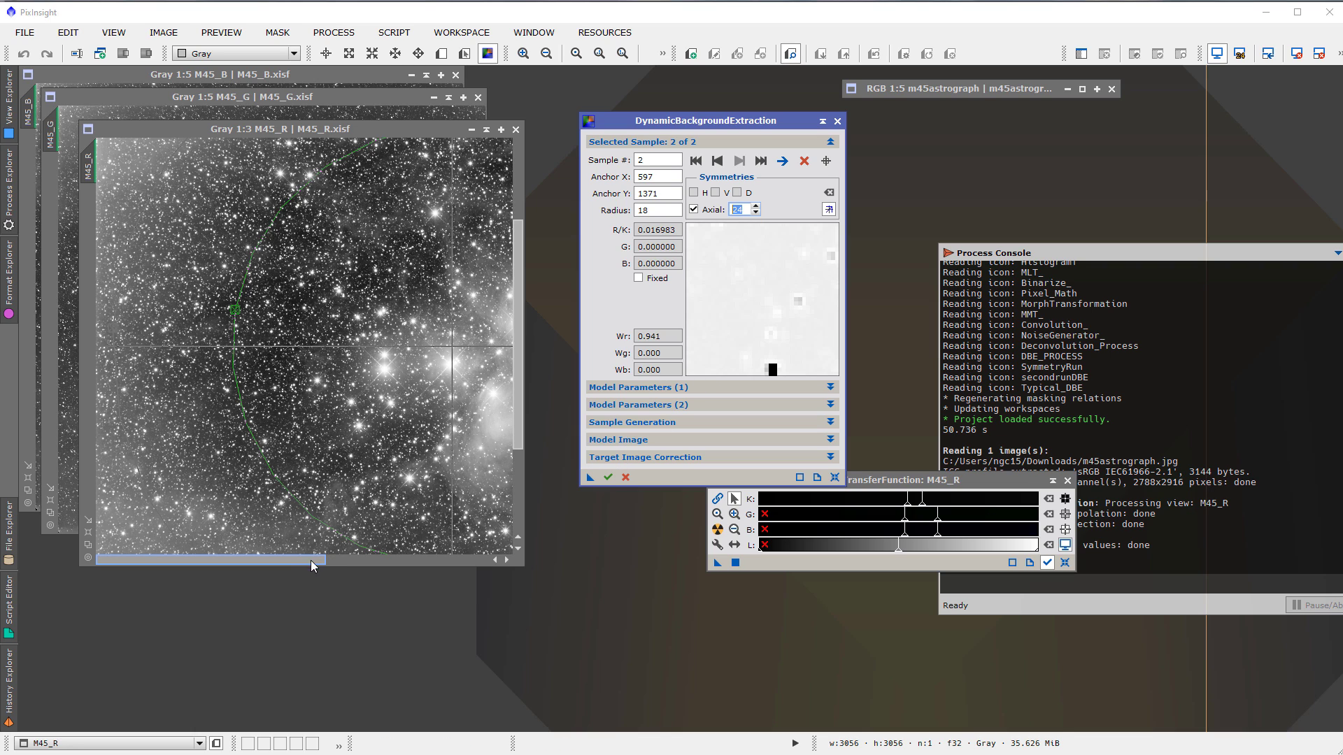
- Add a third sample nearer the cluster with axial symmetry enabled
{"action": "left_click_drag", "start_coordinate": [305, 558], "coordinate": [275, 568]}
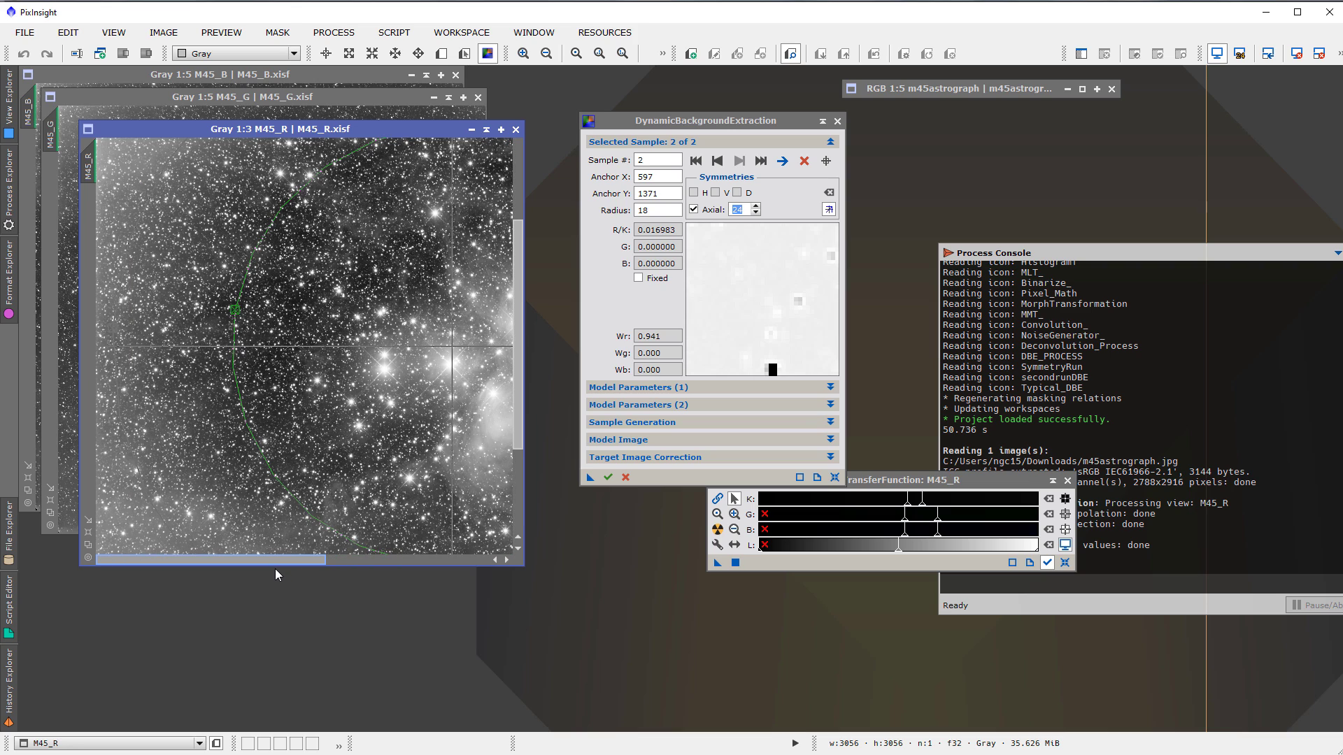
{"action": "left_click", "coordinate": [309, 327]}
{"action": "left_click_drag", "start_coordinate": [308, 328], "coordinate": [309, 327]}
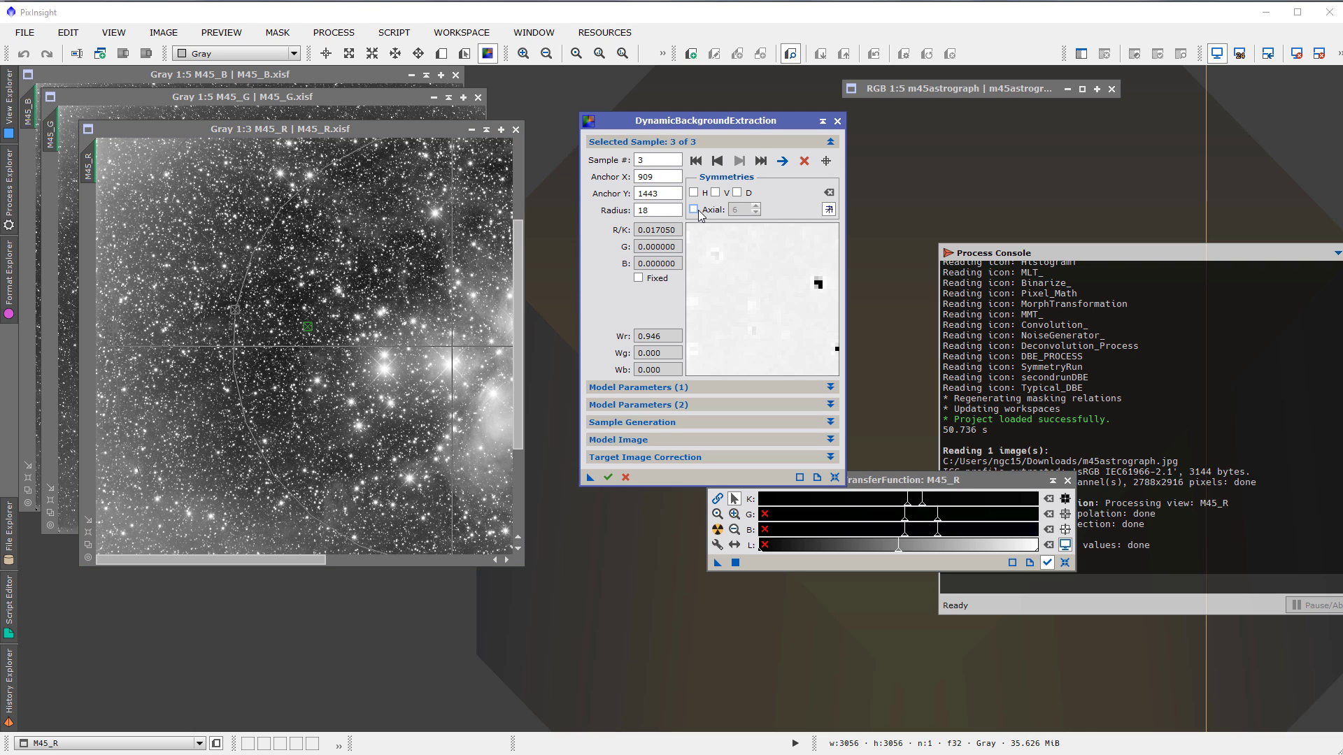
{"action": "left_click", "coordinate": [694, 209]}
{"action": "left_click_drag", "start_coordinate": [757, 207], "coordinate": [757, 207]}
{"action": "scroll", "coordinate": [346, 408], "scroll_direction": "up", "scroll_amount": 1}
{"action": "scroll", "coordinate": [346, 407], "scroll_direction": "down", "scroll_amount": 3}
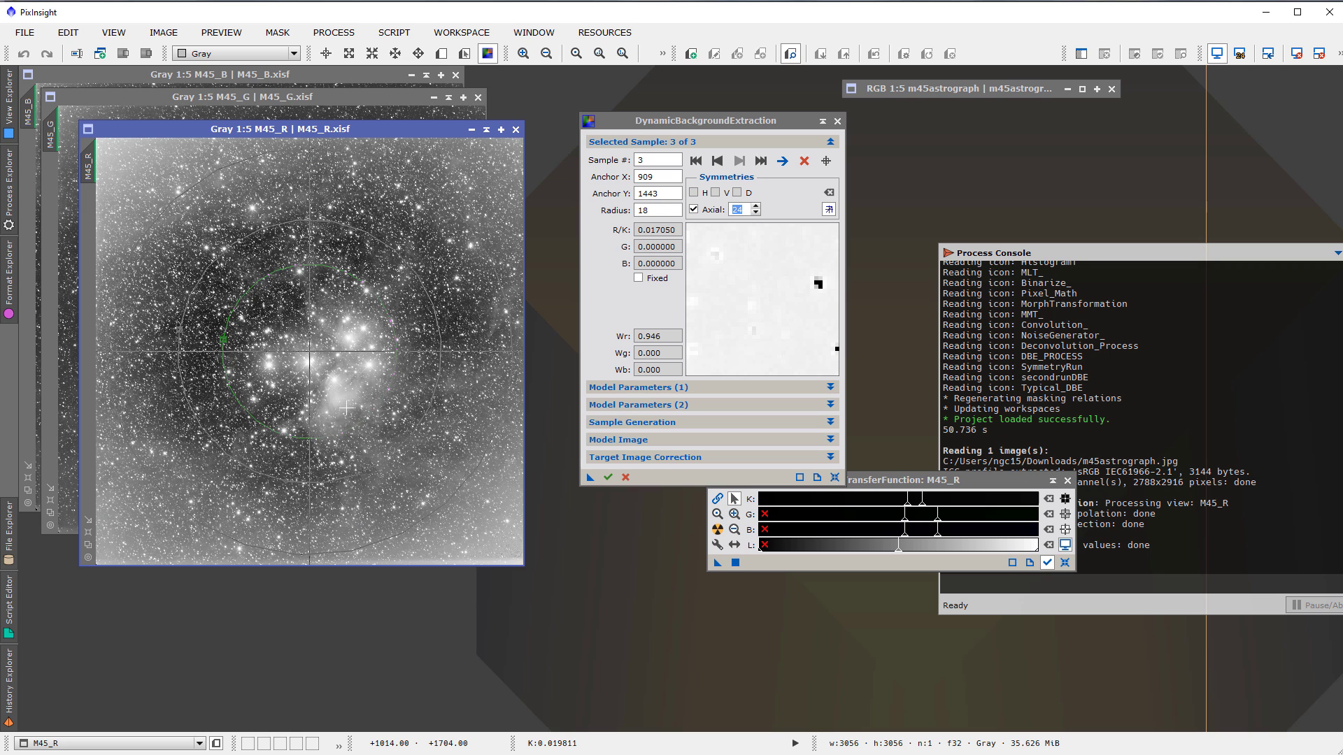
- Set DBE's Target Image Correction method to Division
{"action": "left_click", "coordinate": [652, 458]}
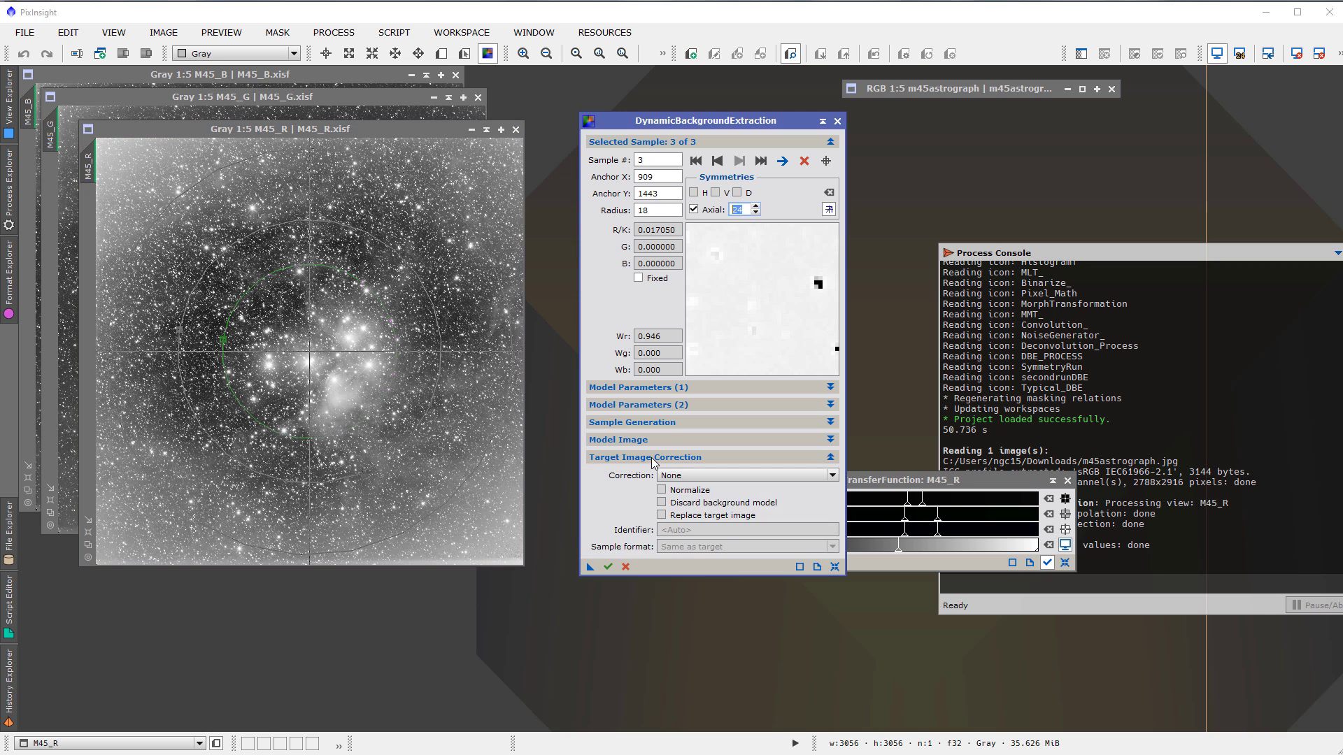
{"action": "left_click", "coordinate": [690, 475]}
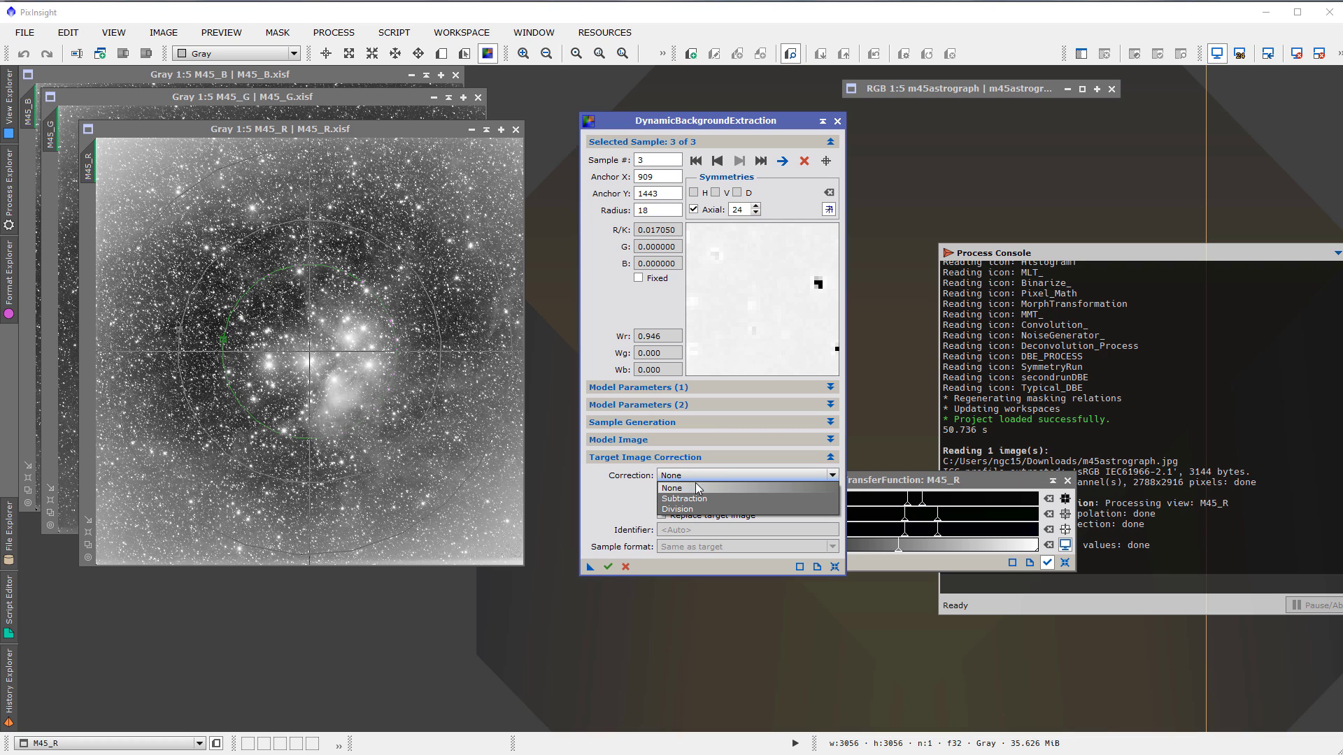
{"action": "left_click", "coordinate": [707, 510]}
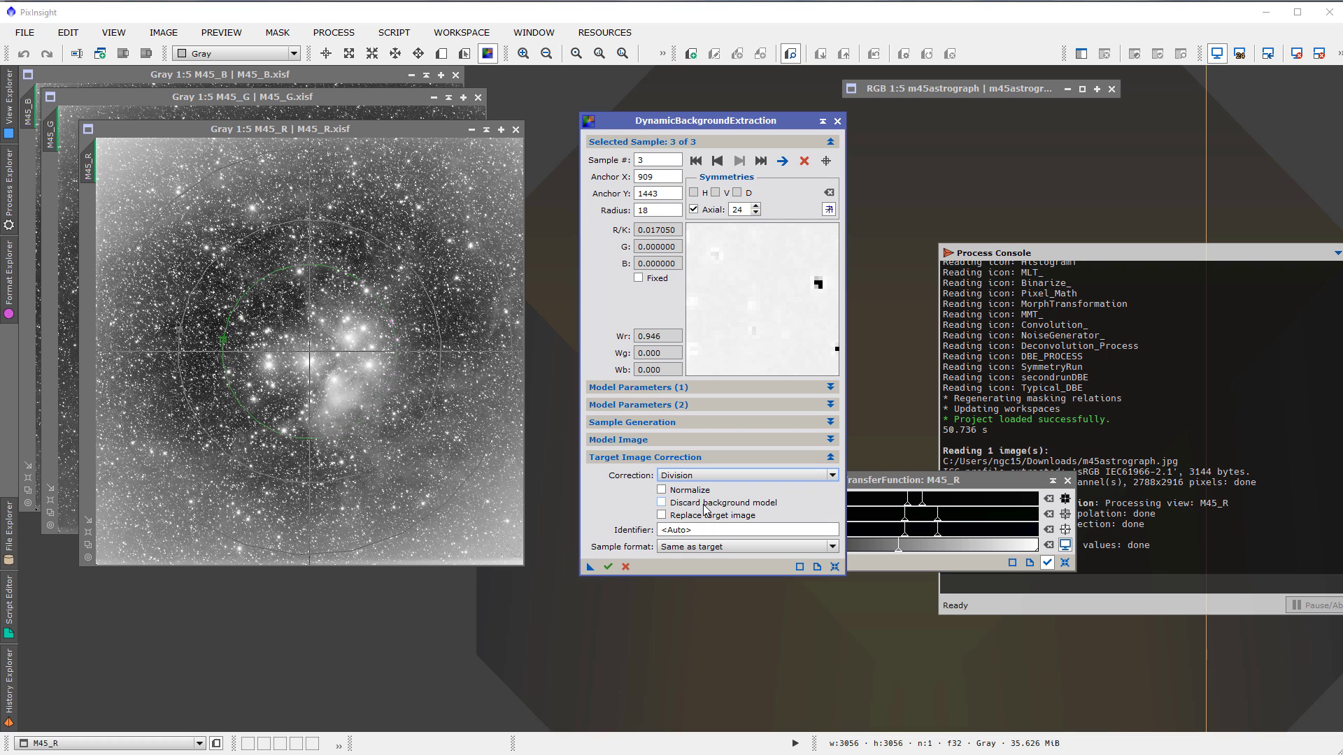
{"action": "left_click", "coordinate": [628, 456]}
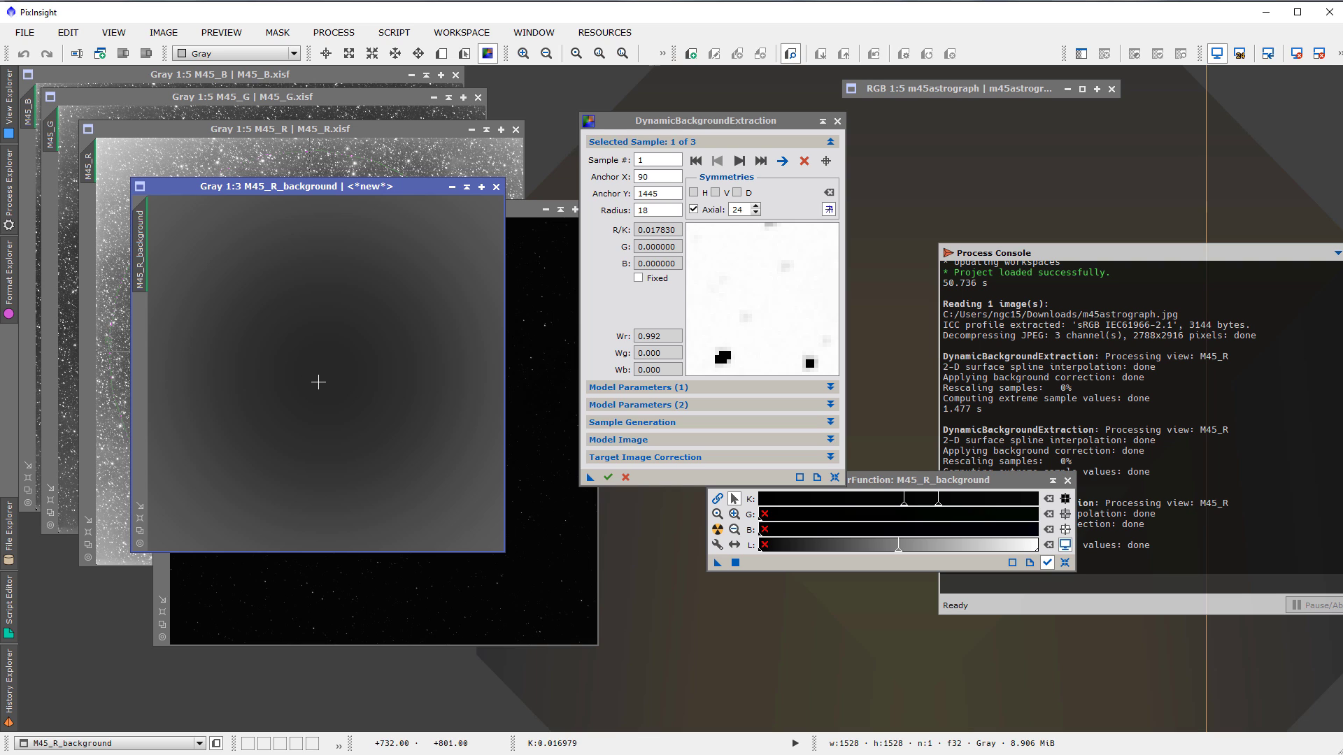
- Auto-stretch M45_R_DBE with Ctrl+A and cancel the DBE session
{"action": "left_click", "coordinate": [515, 232]}
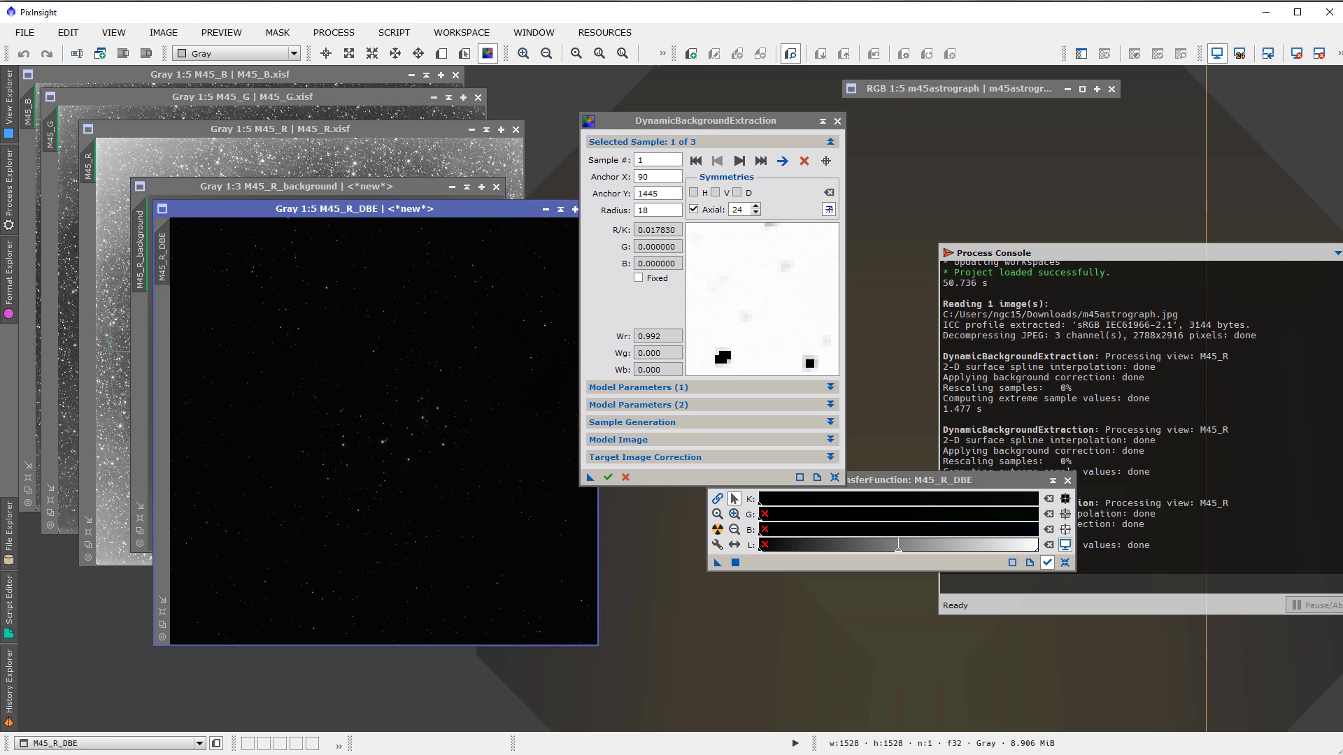
{"action": "key", "text": "ctrl+a"}
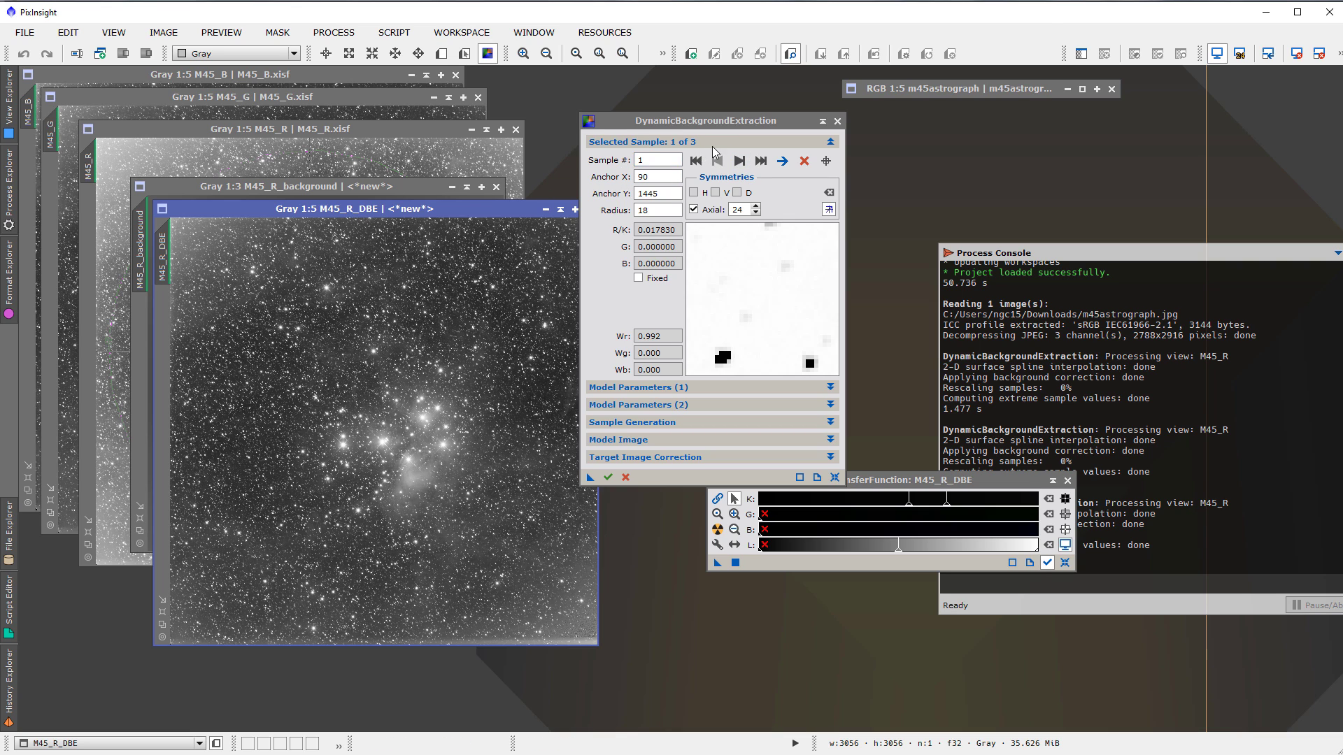
{"action": "left_click", "coordinate": [837, 121]}
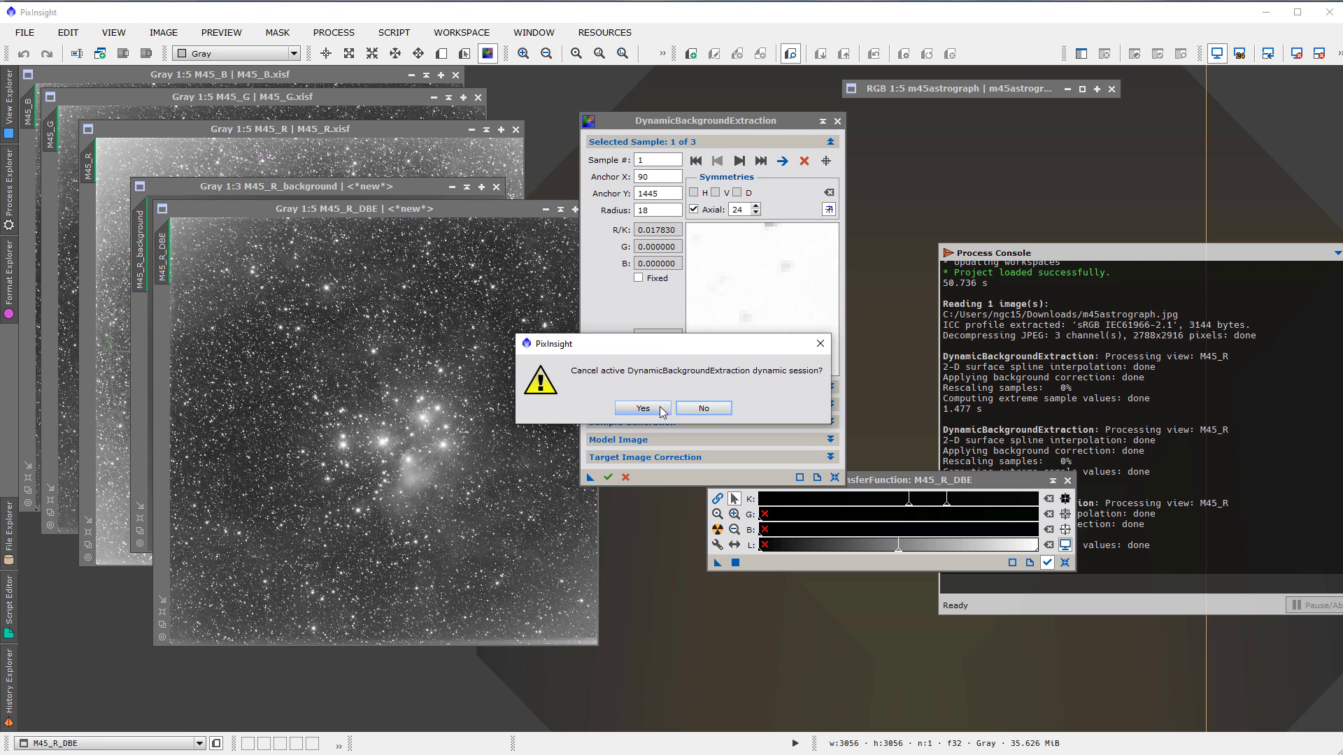
{"action": "left_click", "coordinate": [643, 408]}
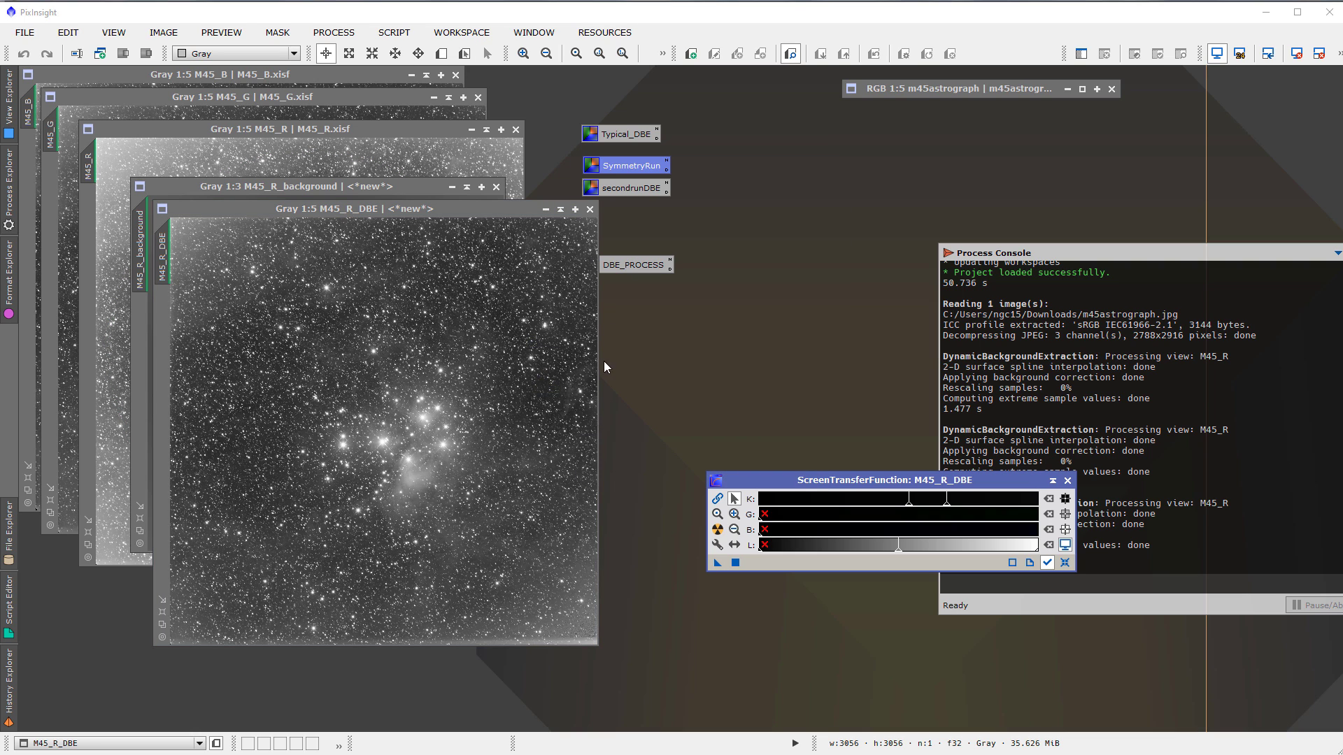
- Auto-stretch M45_R and line up the M45_R_DBE window exactly over it
{"action": "left_click", "coordinate": [456, 207]}
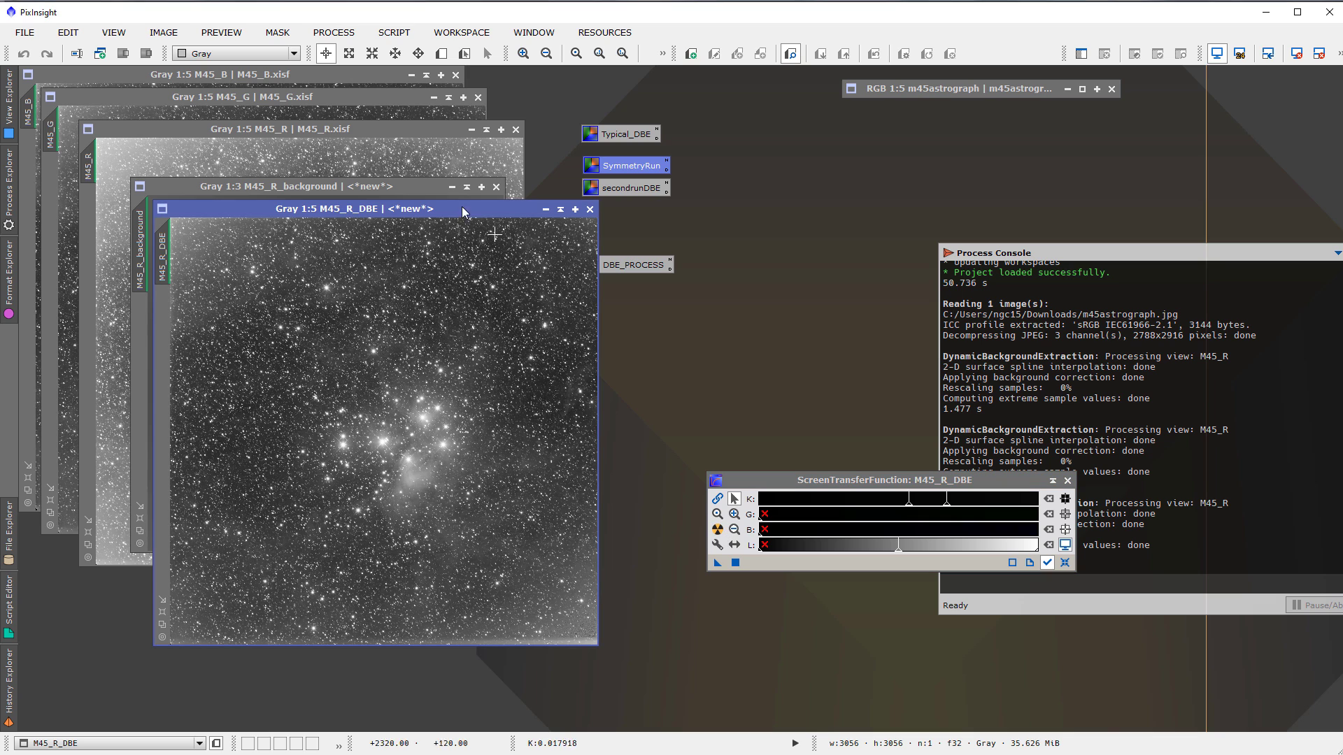
{"action": "left_click", "coordinate": [404, 143]}
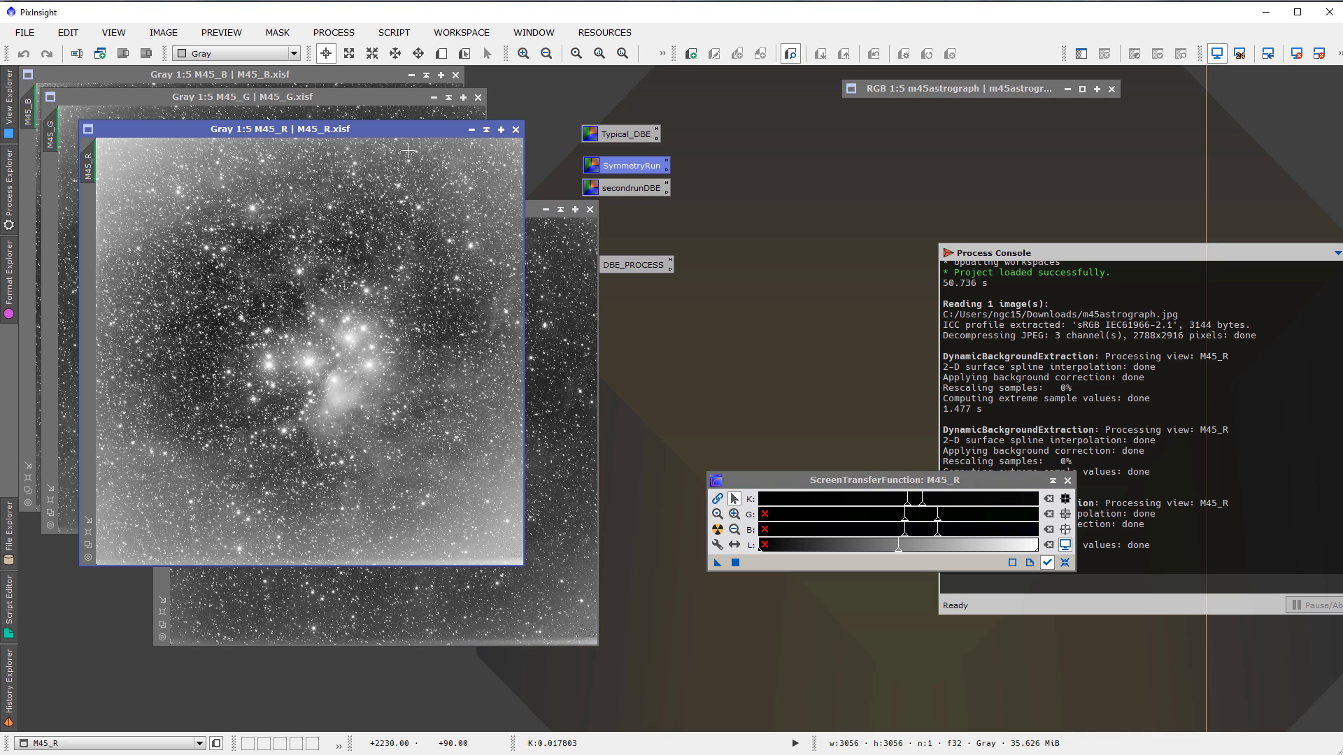
{"action": "left_click", "coordinate": [717, 530]}
{"action": "left_click", "coordinate": [539, 315]}
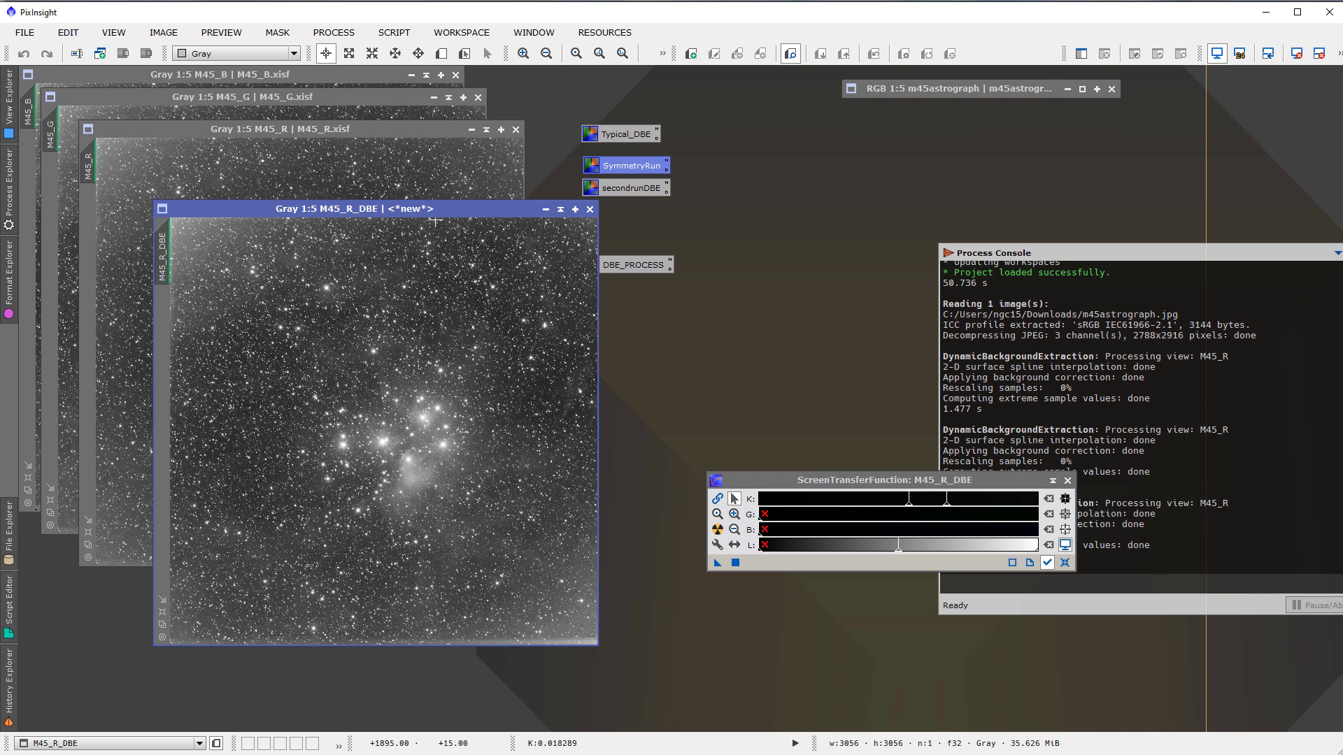
{"action": "left_click_drag", "start_coordinate": [435, 215], "coordinate": [361, 136]}
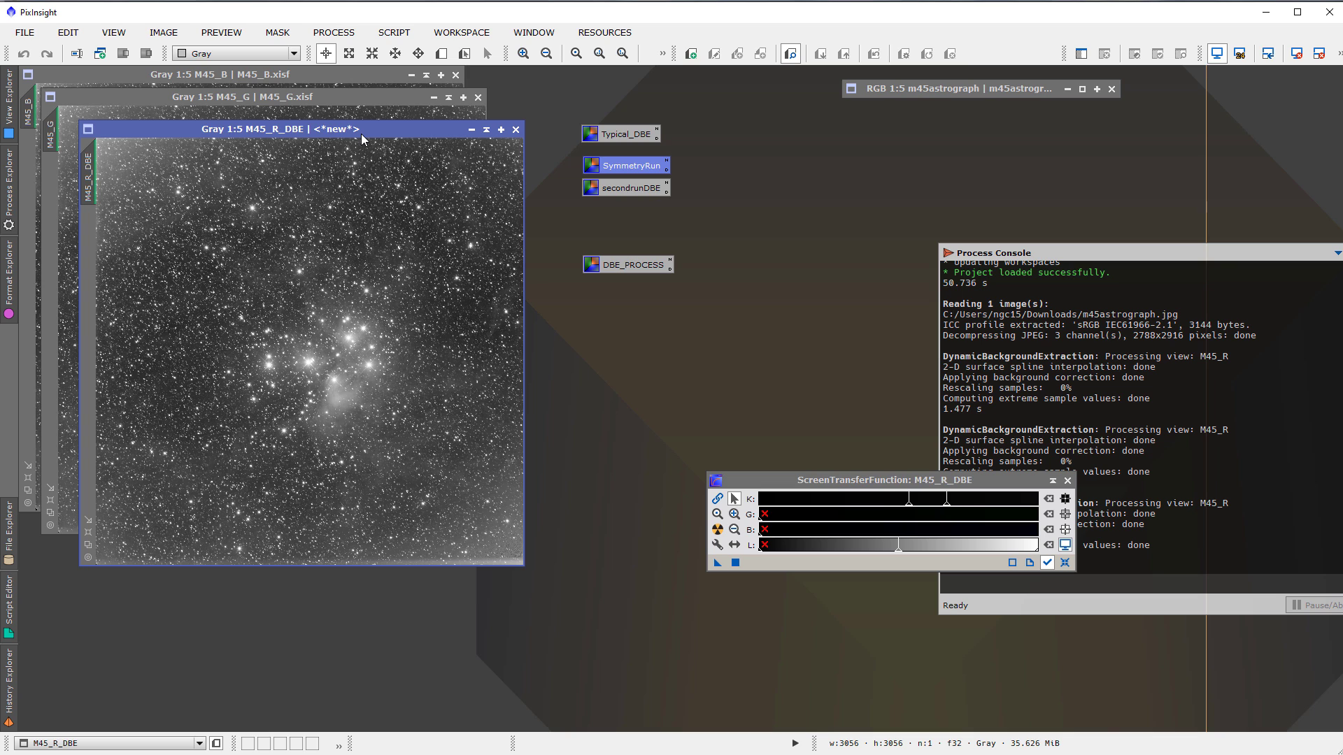
- Flip between corrected and original images, then offset M45_R_DBE to reveal M45_R behind
{"action": "key", "text": "ctrl+Tab"}
{"action": "key", "text": "ctrl+Tab"}
{"action": "key", "text": "ctrl+Tab"}
{"action": "key", "text": "ctrl+Tab"}
{"action": "key", "text": "ctrl+Tab"}
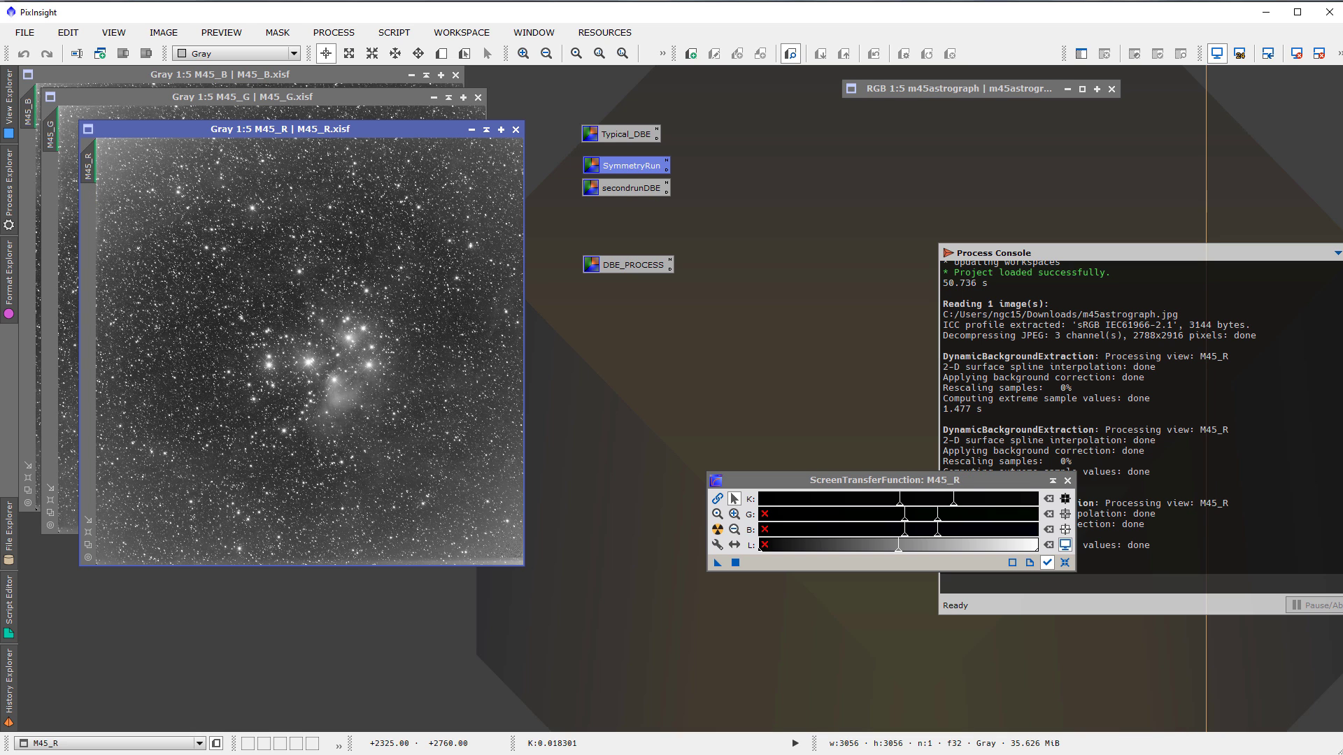
{"action": "key", "text": "ctrl+Tab"}
{"action": "key", "text": "ctrl+Tab"}
{"action": "key", "text": "ctrl+Tab"}
{"action": "key", "text": "ctrl+Tab"}
{"action": "key", "text": "ctrl+Tab"}
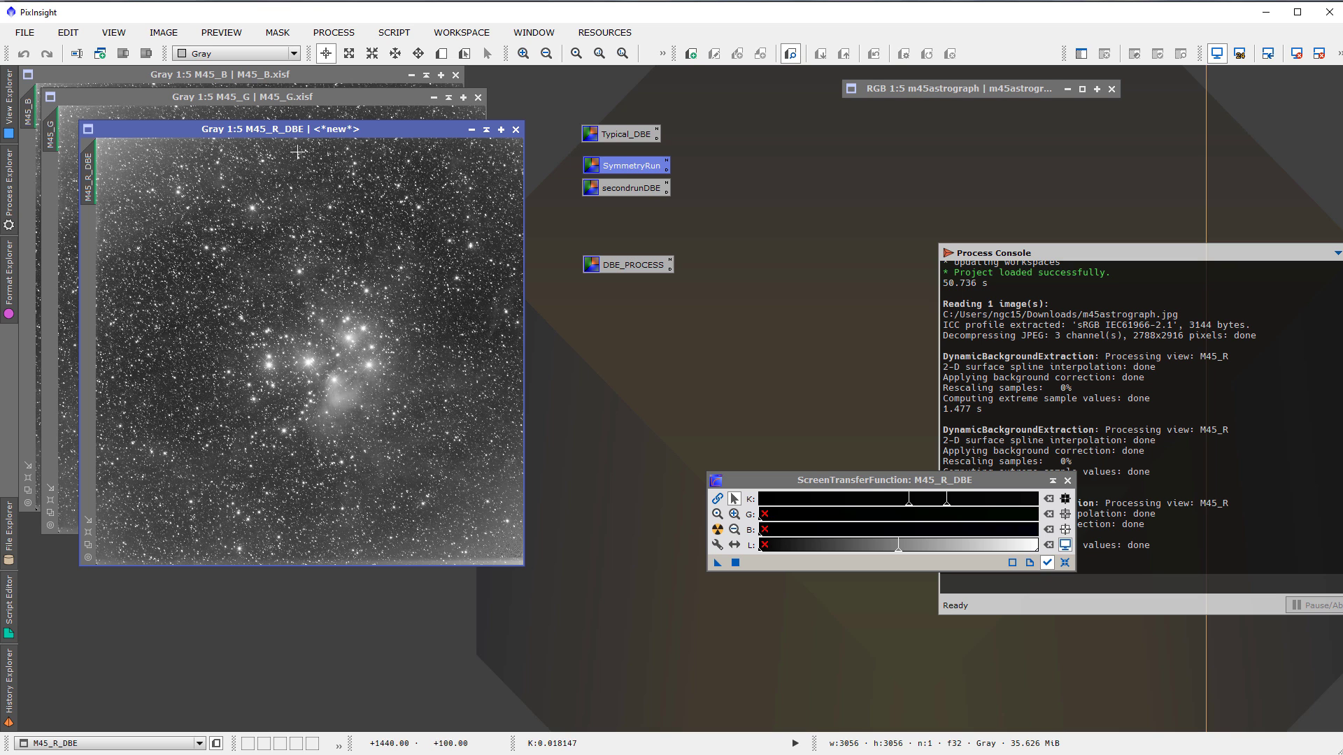
{"action": "left_click_drag", "start_coordinate": [291, 132], "coordinate": [353, 166]}
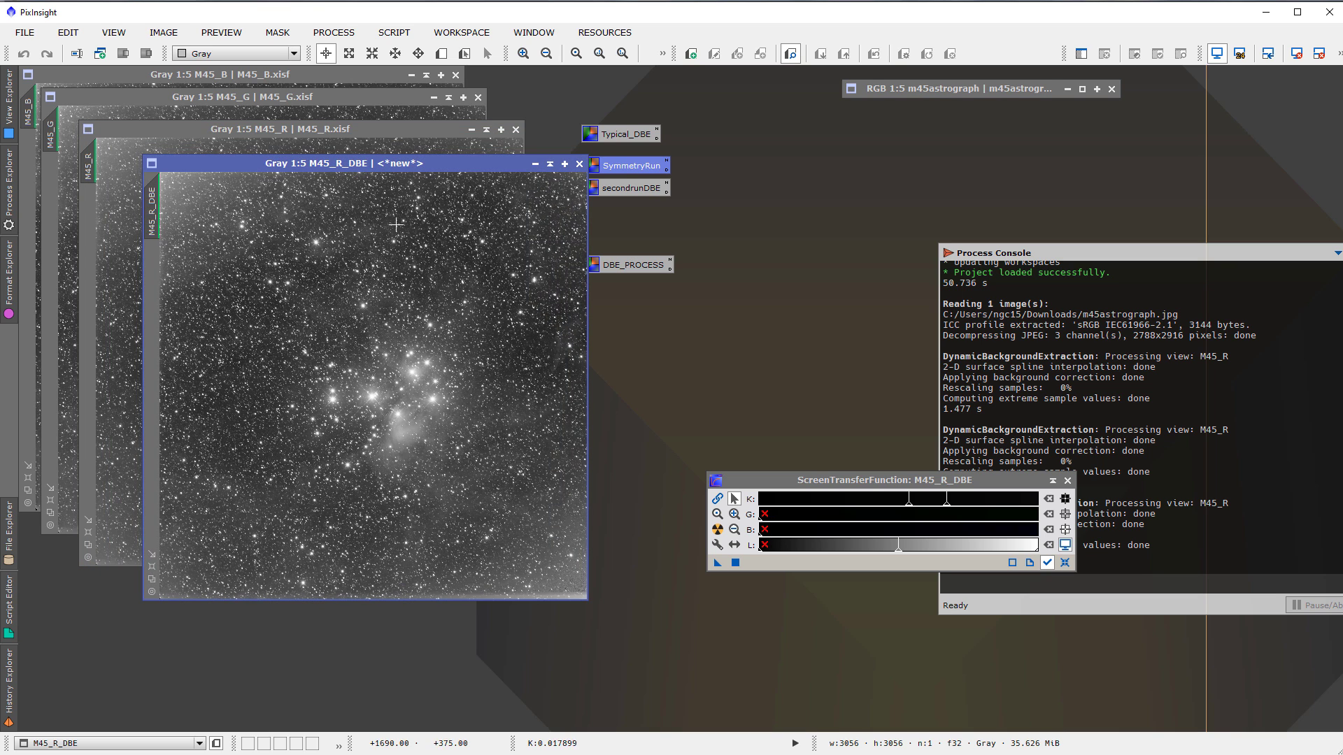
- Launch a new DynamicBackgroundExtraction and zoom M45_R_DBE to 1:2
{"action": "left_click", "coordinate": [319, 35]}
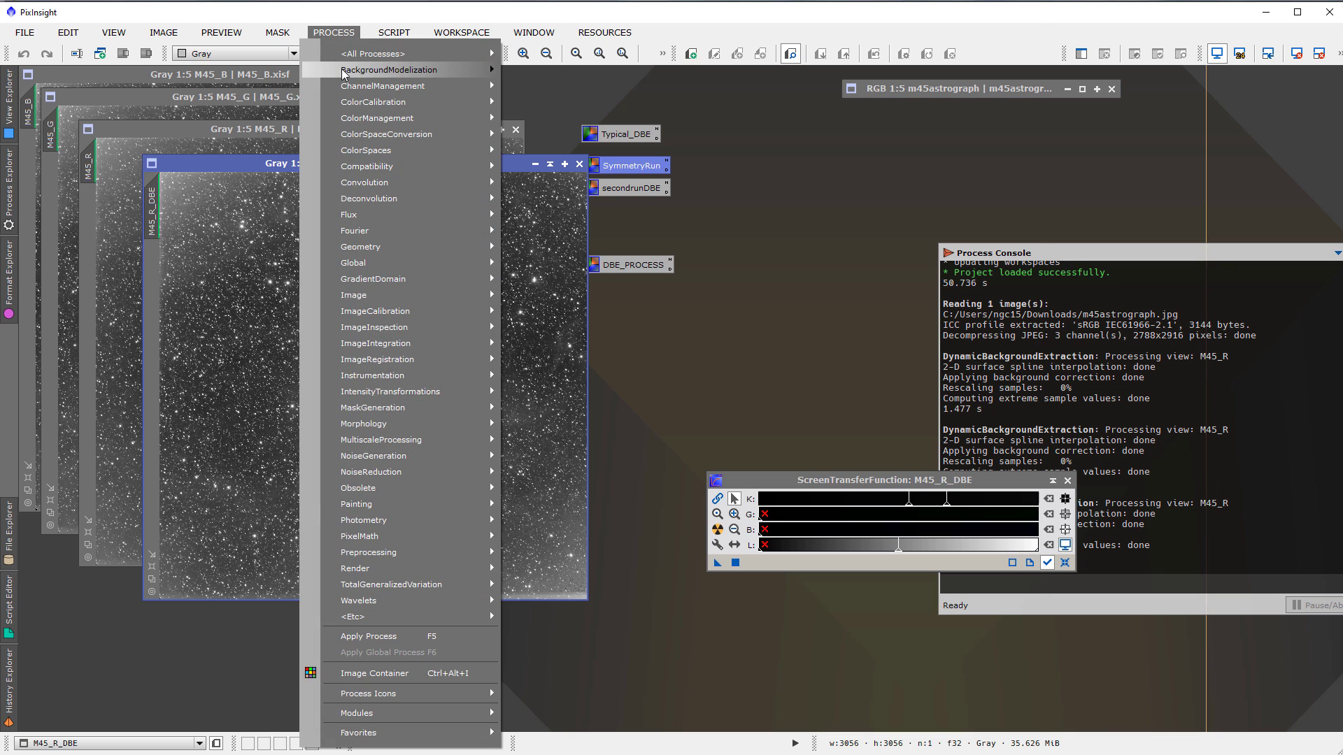
{"action": "mouse_move", "coordinate": [349, 56]}
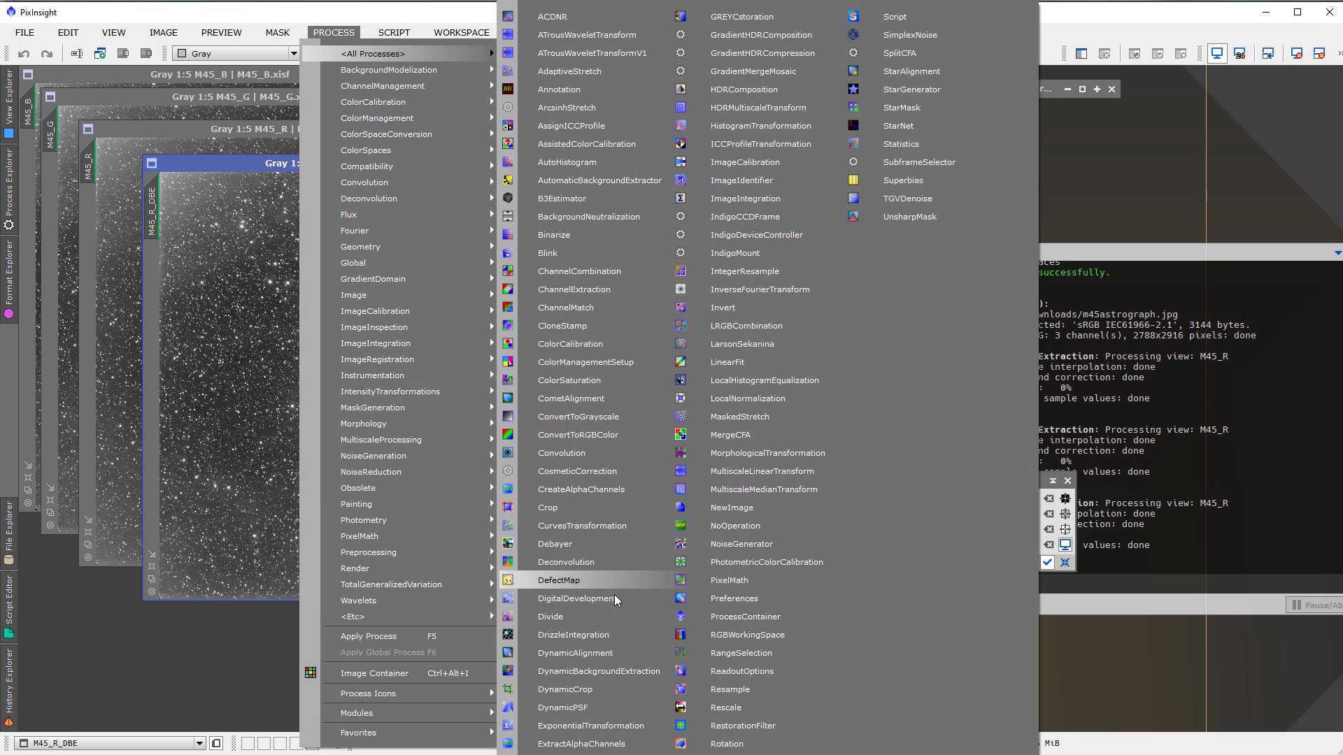
{"action": "left_click", "coordinate": [620, 673]}
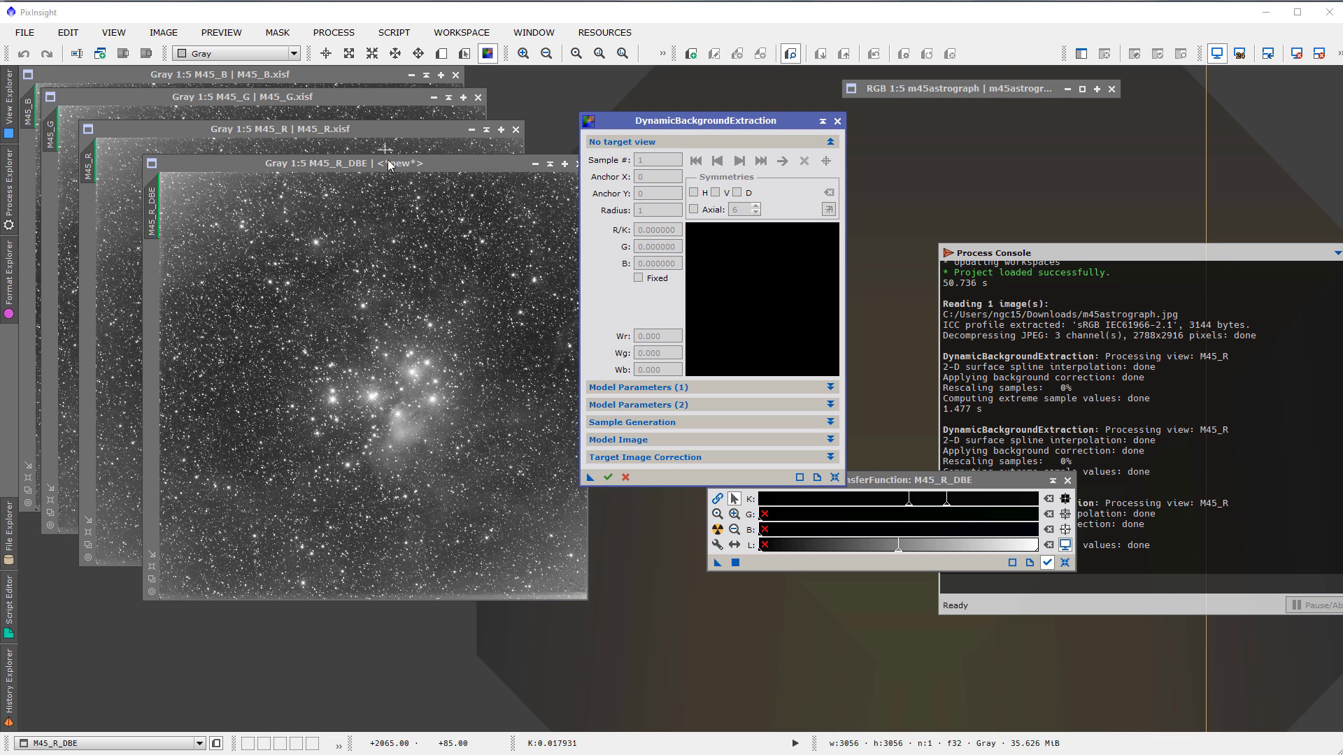
{"action": "left_click_drag", "start_coordinate": [389, 162], "coordinate": [344, 174]}
{"action": "scroll", "coordinate": [395, 347], "scroll_direction": "up", "scroll_amount": 3}
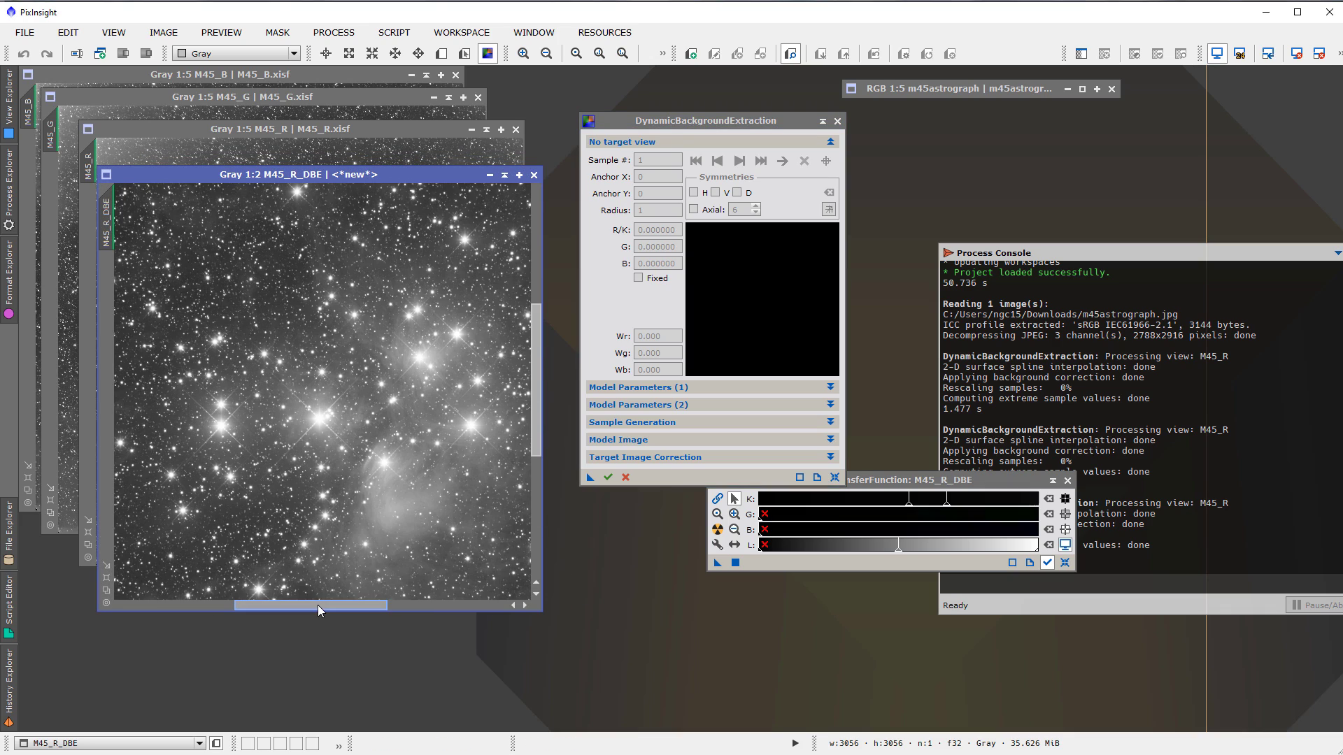
- Brighten the M45_R_DBE display by dragging the STF midtones marker
{"action": "left_click", "coordinate": [892, 502]}
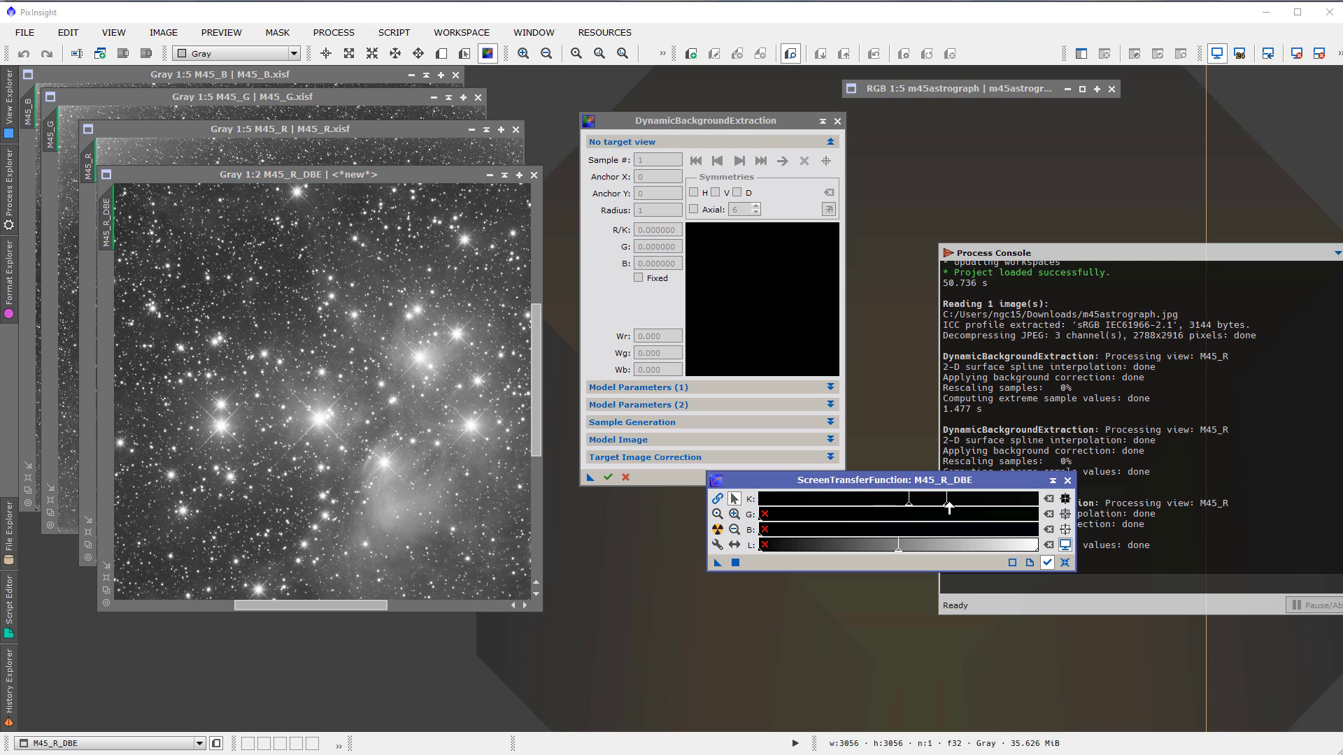
{"action": "left_click_drag", "start_coordinate": [947, 503], "coordinate": [912, 502]}
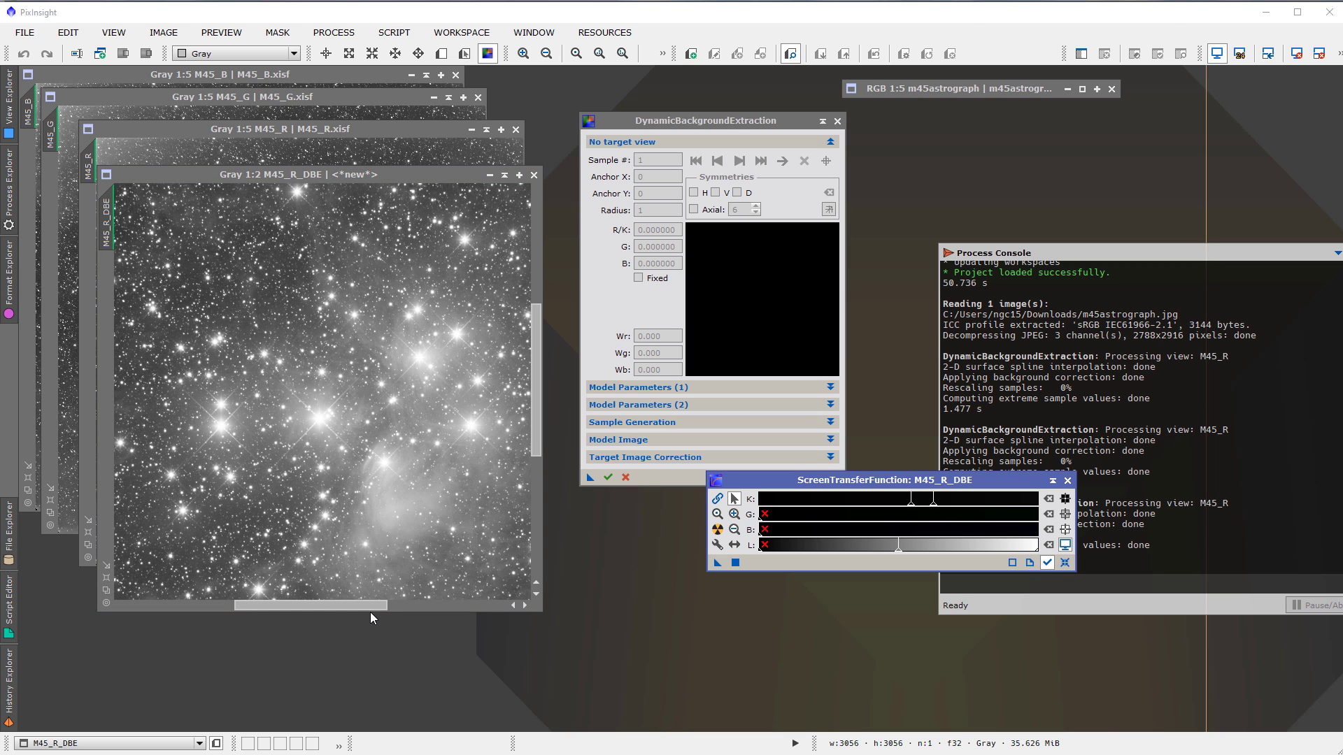
{"action": "left_click_drag", "start_coordinate": [345, 606], "coordinate": [226, 597]}
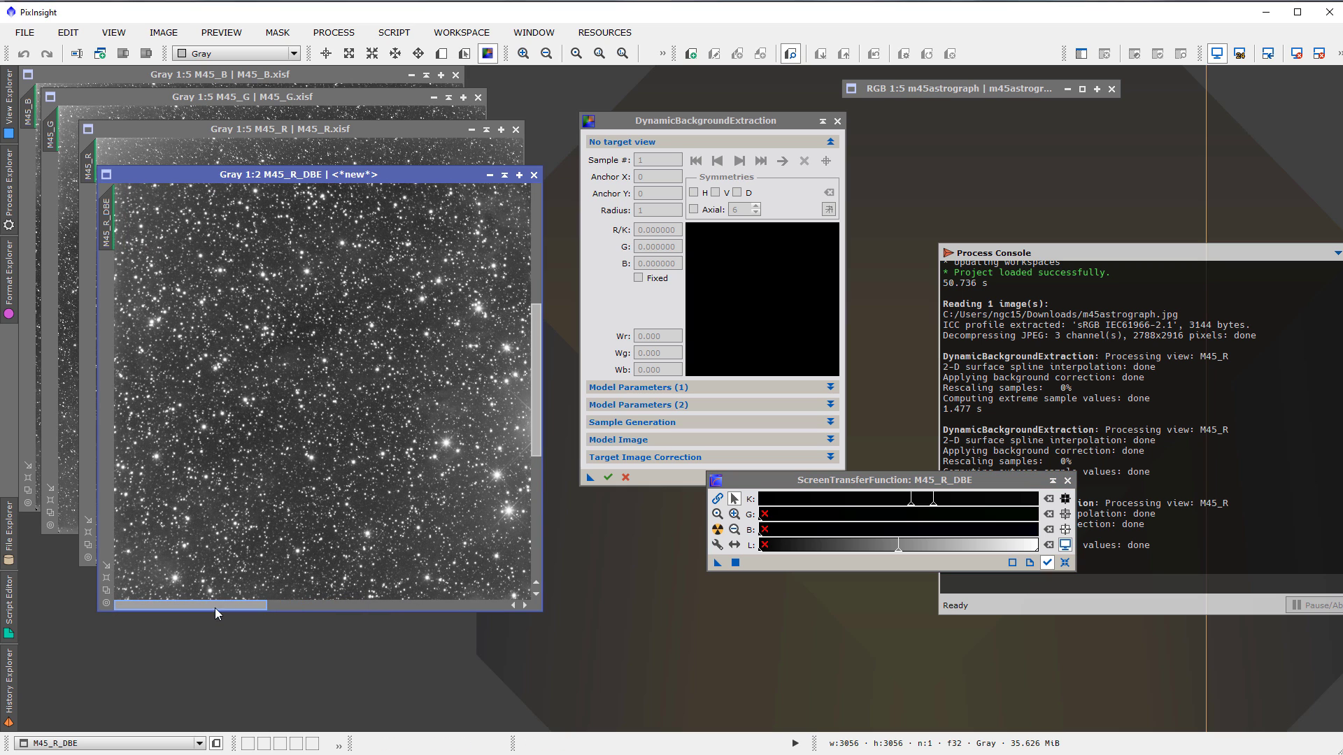
{"action": "left_click_drag", "start_coordinate": [536, 321], "coordinate": [532, 228]}
- Expand the Sample Generation section, showing default sample radius 14
{"action": "left_click", "coordinate": [647, 404]}
{"action": "left_click", "coordinate": [647, 404]}
{"action": "left_click", "coordinate": [671, 422]}
- Attach DBE to M45_R_DBE with sample radius 18, Tolerance 3, and smoothing factor starting .6
{"action": "left_click", "coordinate": [518, 395]}
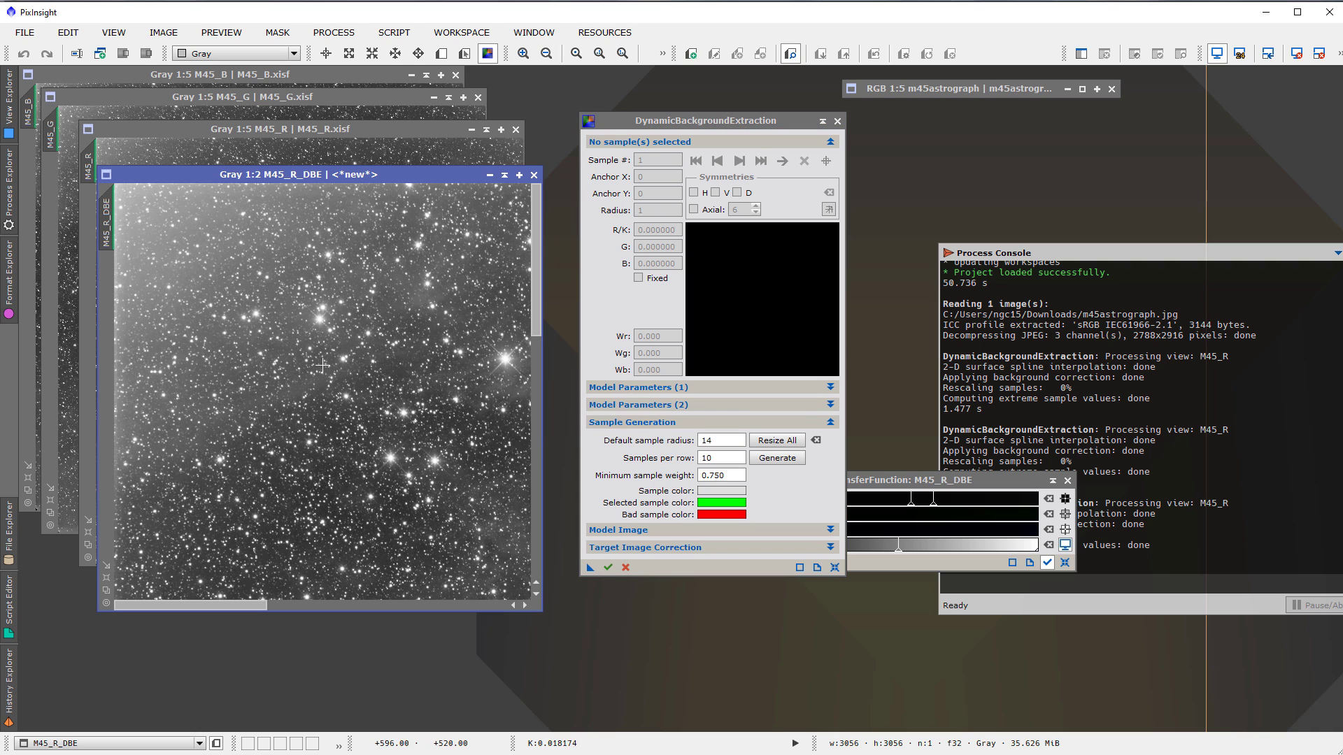
{"action": "left_click", "coordinate": [693, 441]}
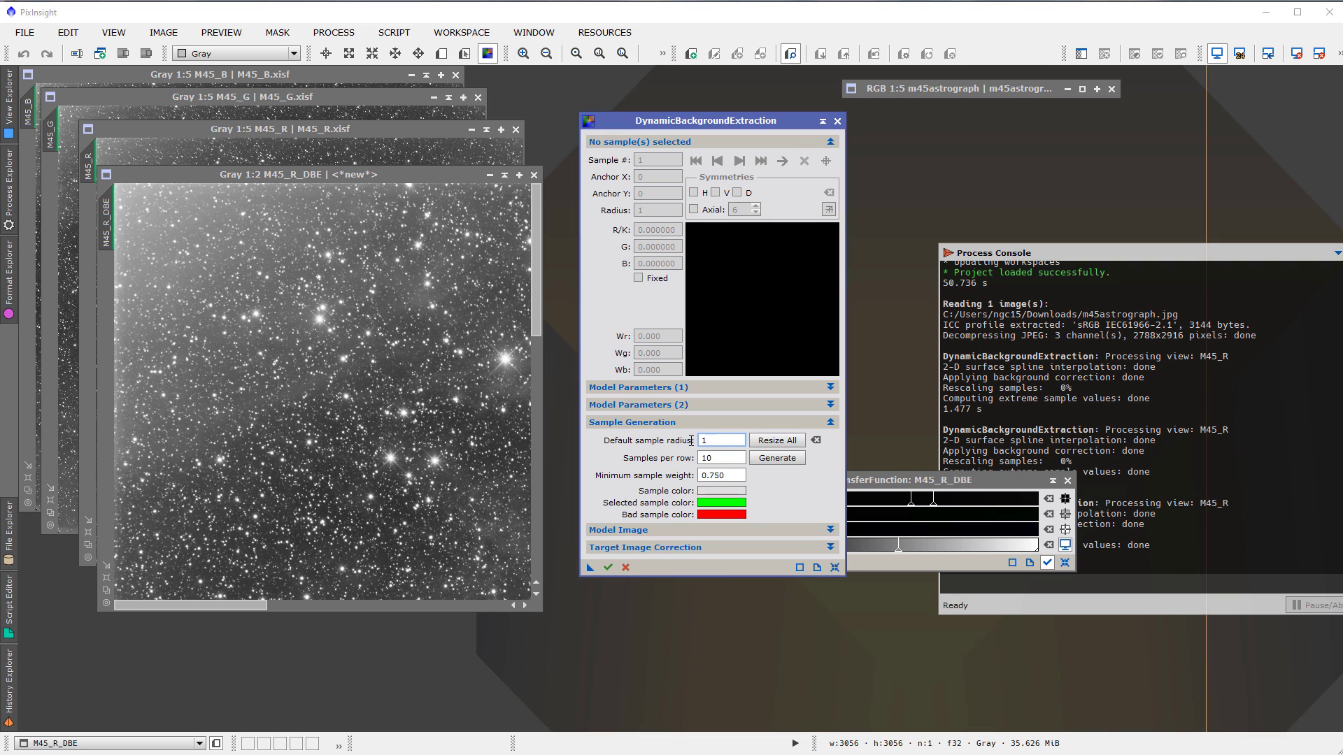
{"action": "left_click", "coordinate": [666, 422]}
{"action": "left_click", "coordinate": [650, 386]}
{"action": "double_click", "coordinate": [714, 406]}
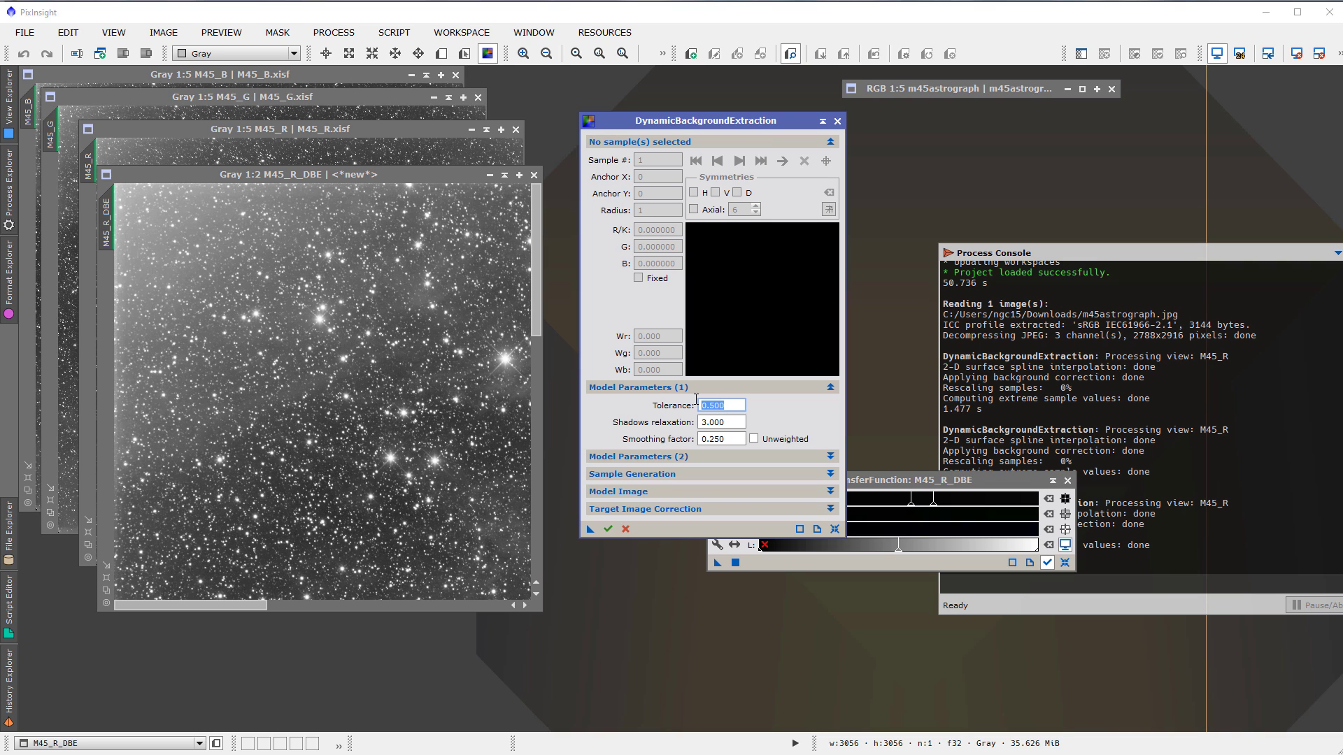
{"action": "type", "text": "3"}
{"action": "key", "text": "Tab"}
{"action": "key", "text": "Tab"}
{"action": "type", "text": "."}
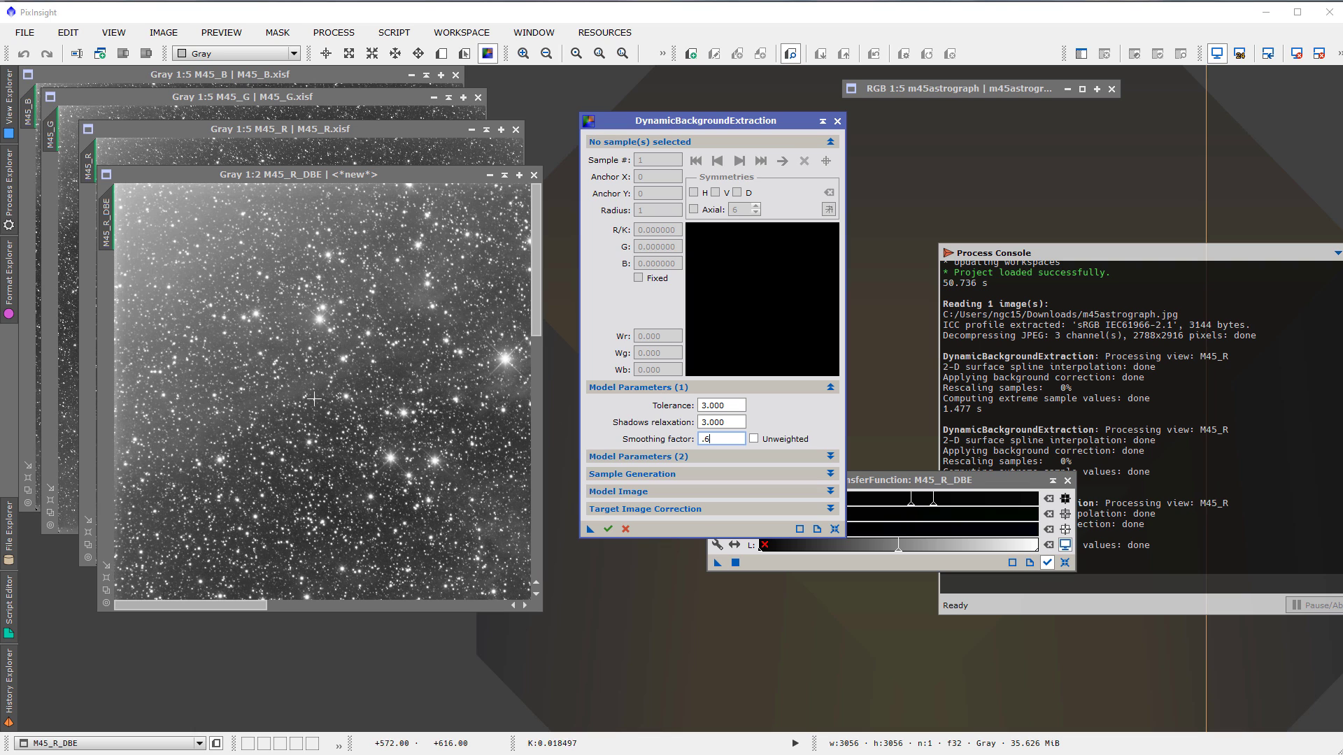
- Place the first six background samples on dark sky, nudging them off stars
{"action": "left_click", "coordinate": [215, 338]}
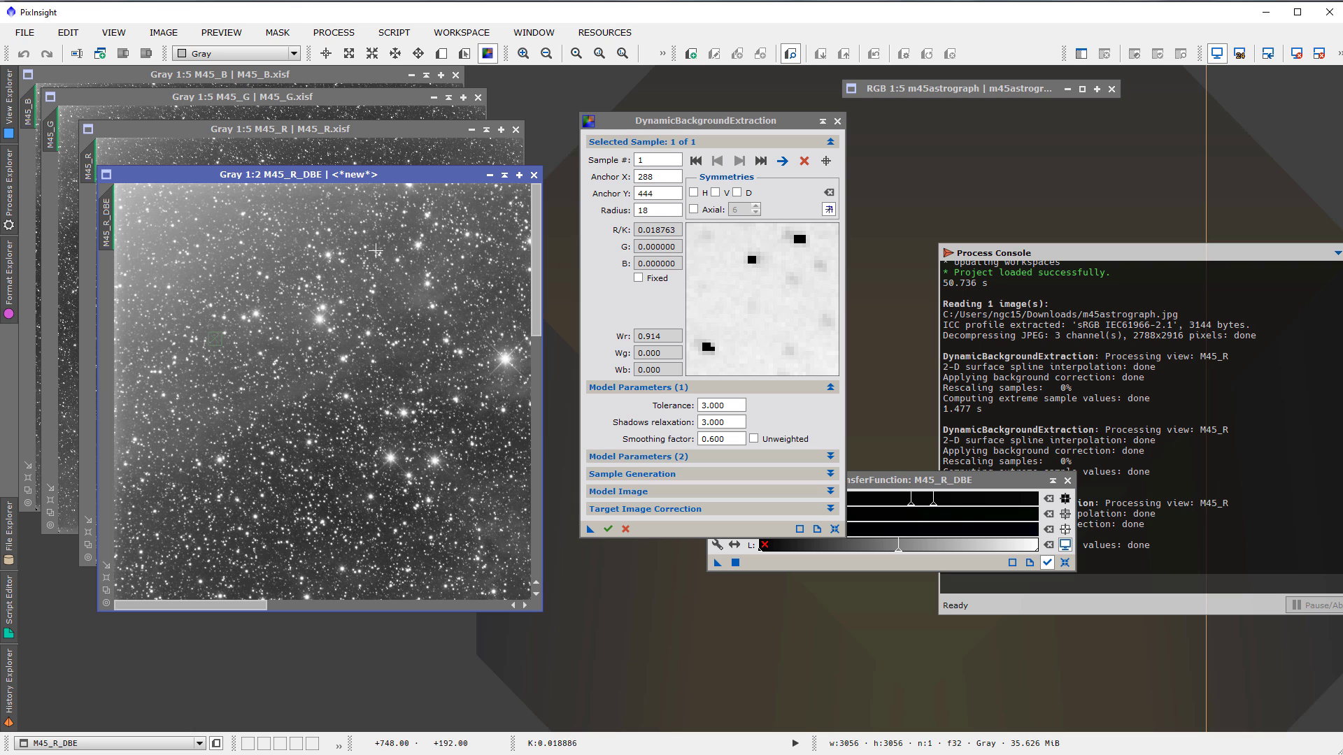
{"action": "left_click", "coordinate": [405, 227]}
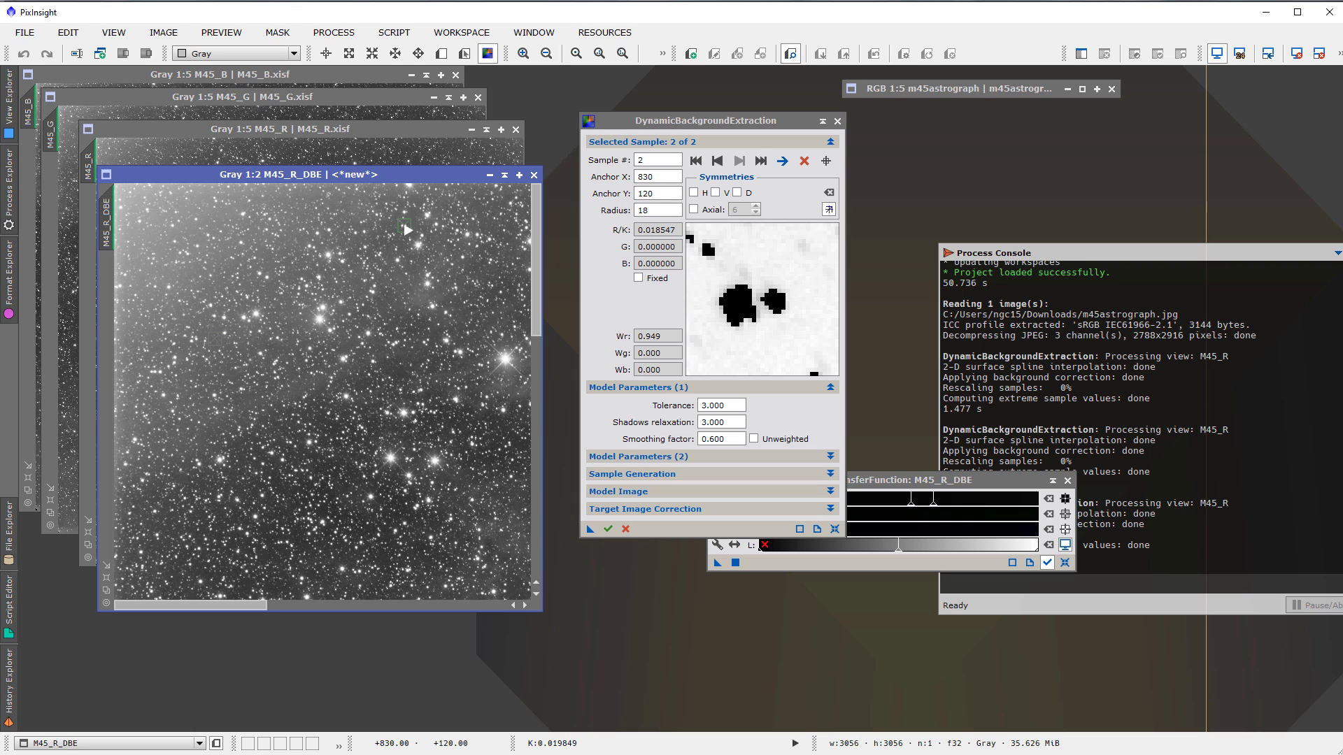
{"action": "left_click_drag", "start_coordinate": [405, 228], "coordinate": [414, 224]}
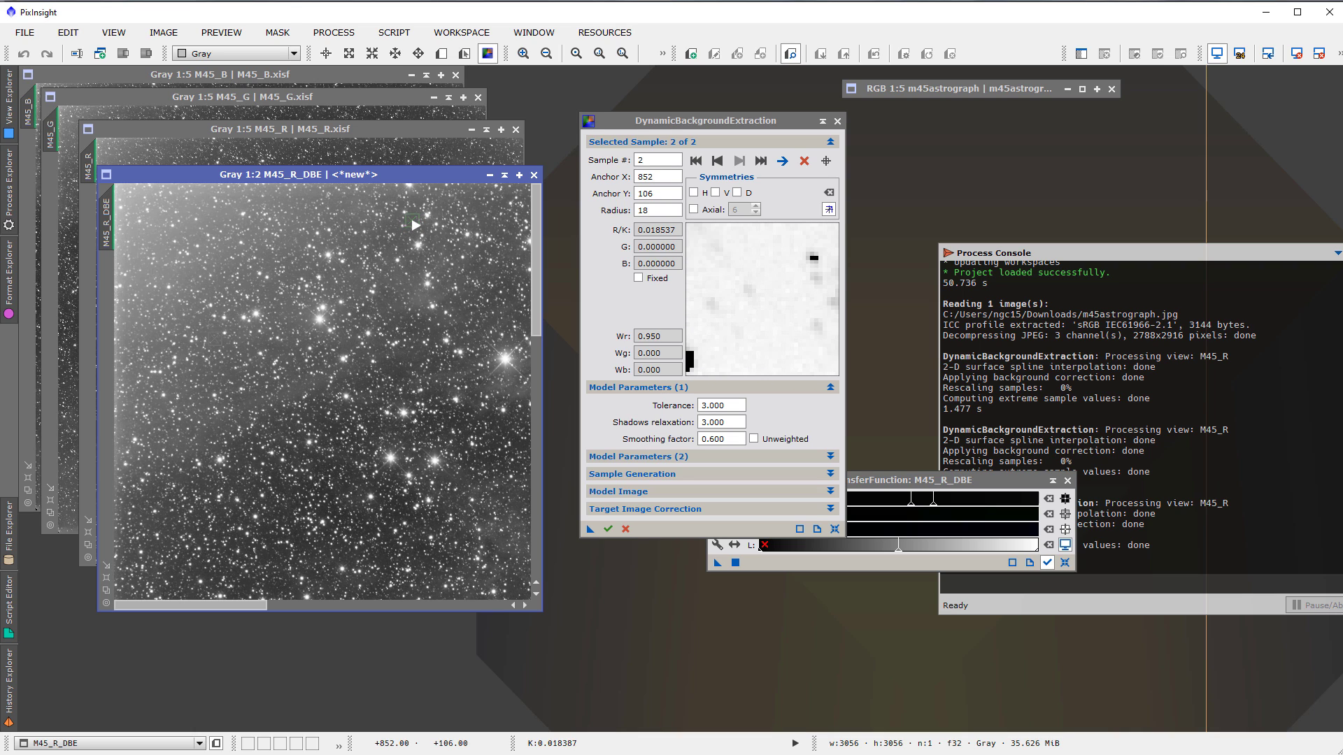
{"action": "left_click", "coordinate": [305, 553]}
{"action": "left_click_drag", "start_coordinate": [305, 554], "coordinate": [301, 547]}
{"action": "left_click_drag", "start_coordinate": [235, 607], "coordinate": [431, 652]}
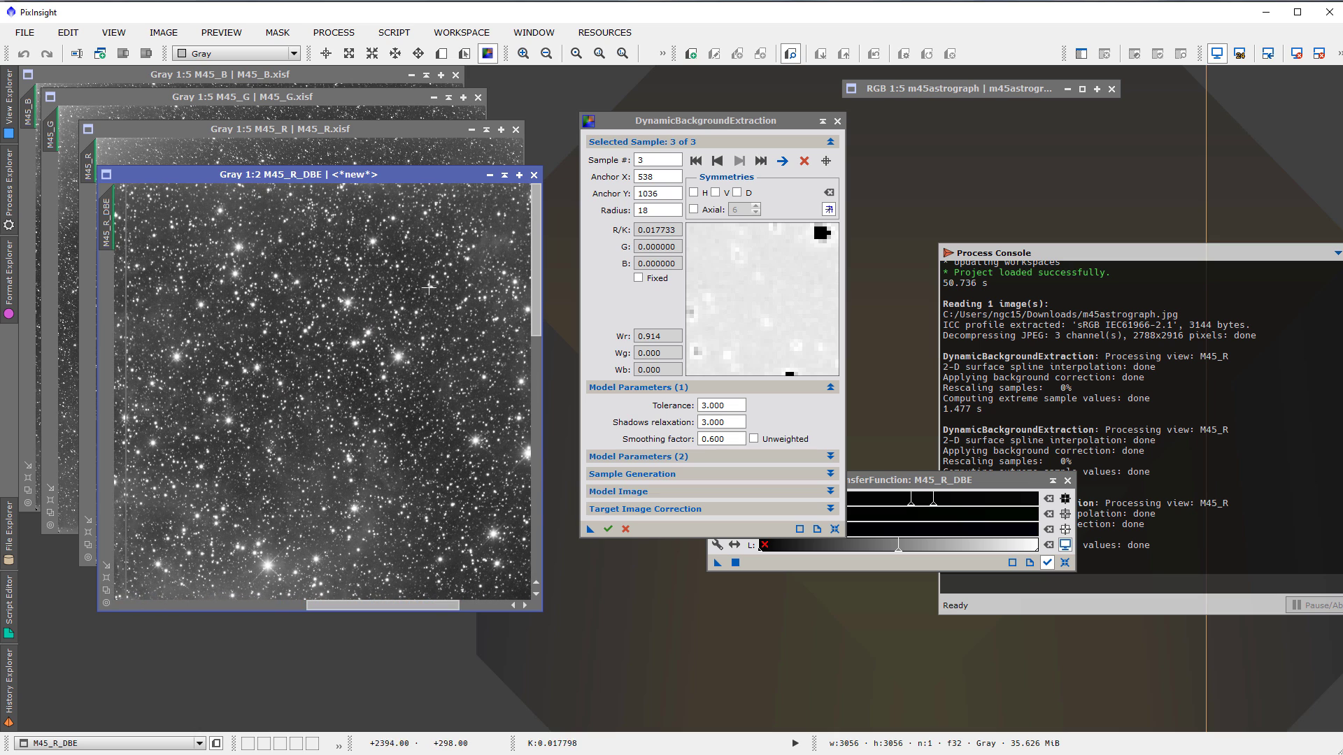
{"action": "left_click", "coordinate": [395, 242]}
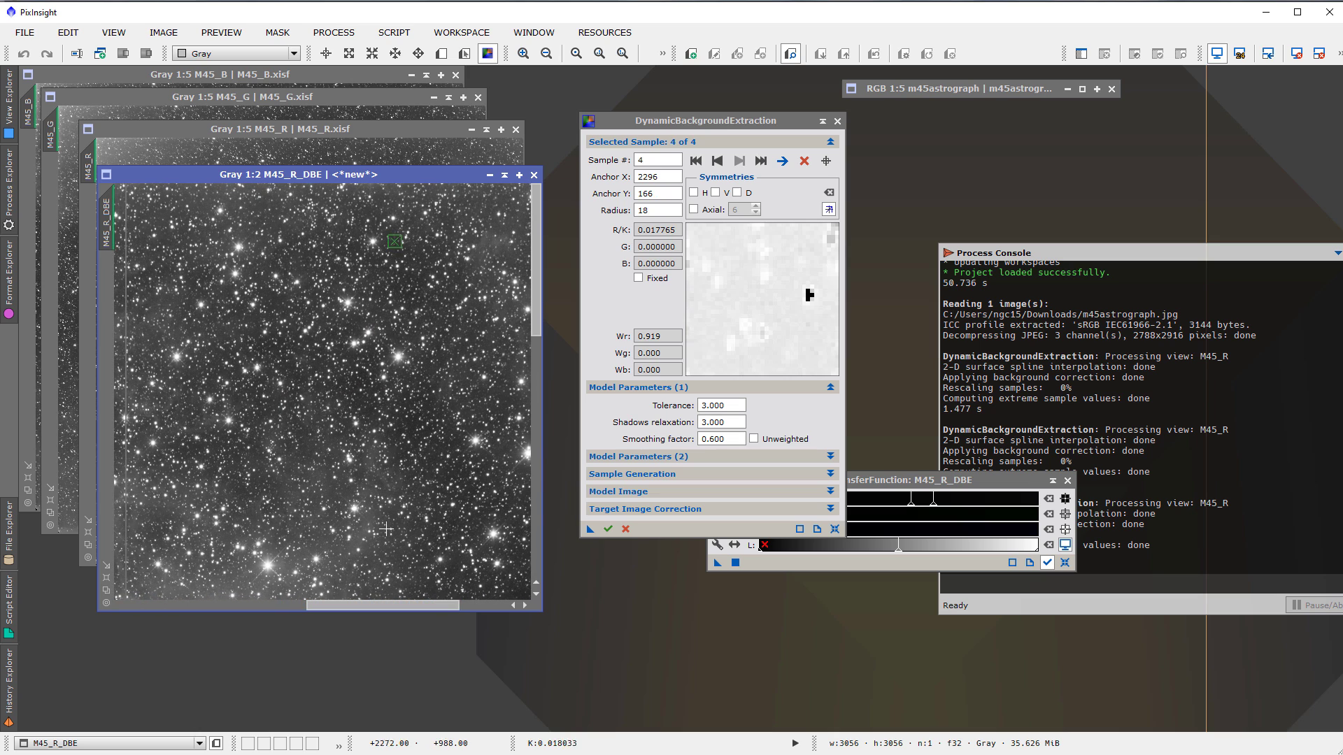
{"action": "left_click_drag", "start_coordinate": [398, 605], "coordinate": [471, 626]}
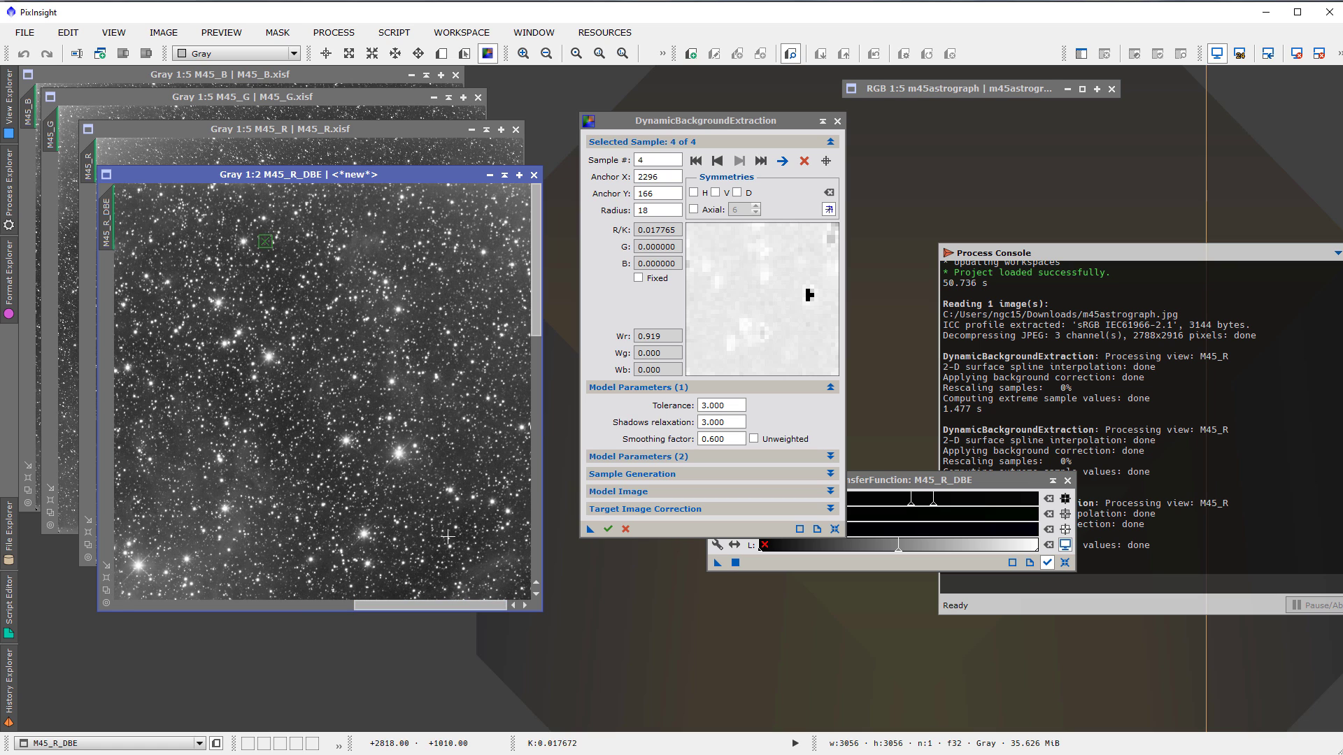
{"action": "left_click", "coordinate": [466, 453]}
{"action": "left_click_drag", "start_coordinate": [537, 301], "coordinate": [557, 426]}
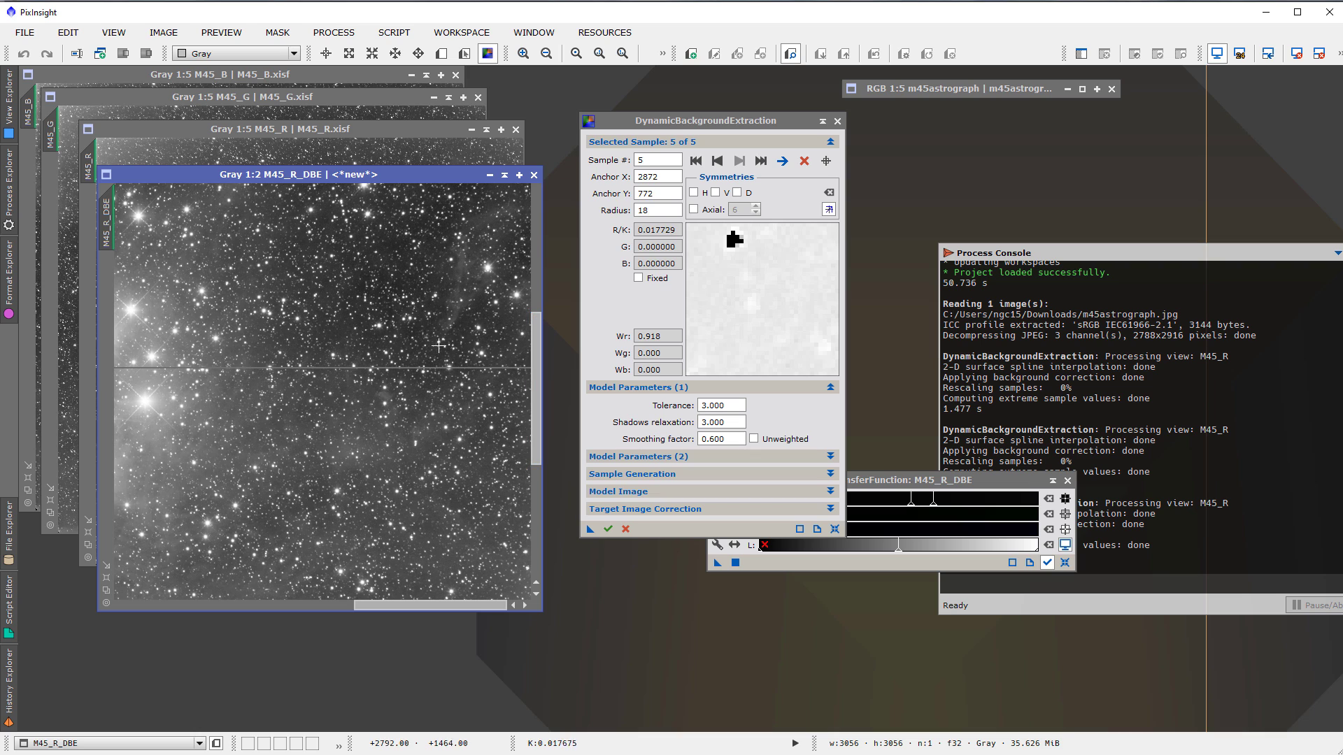
{"action": "left_click", "coordinate": [463, 333]}
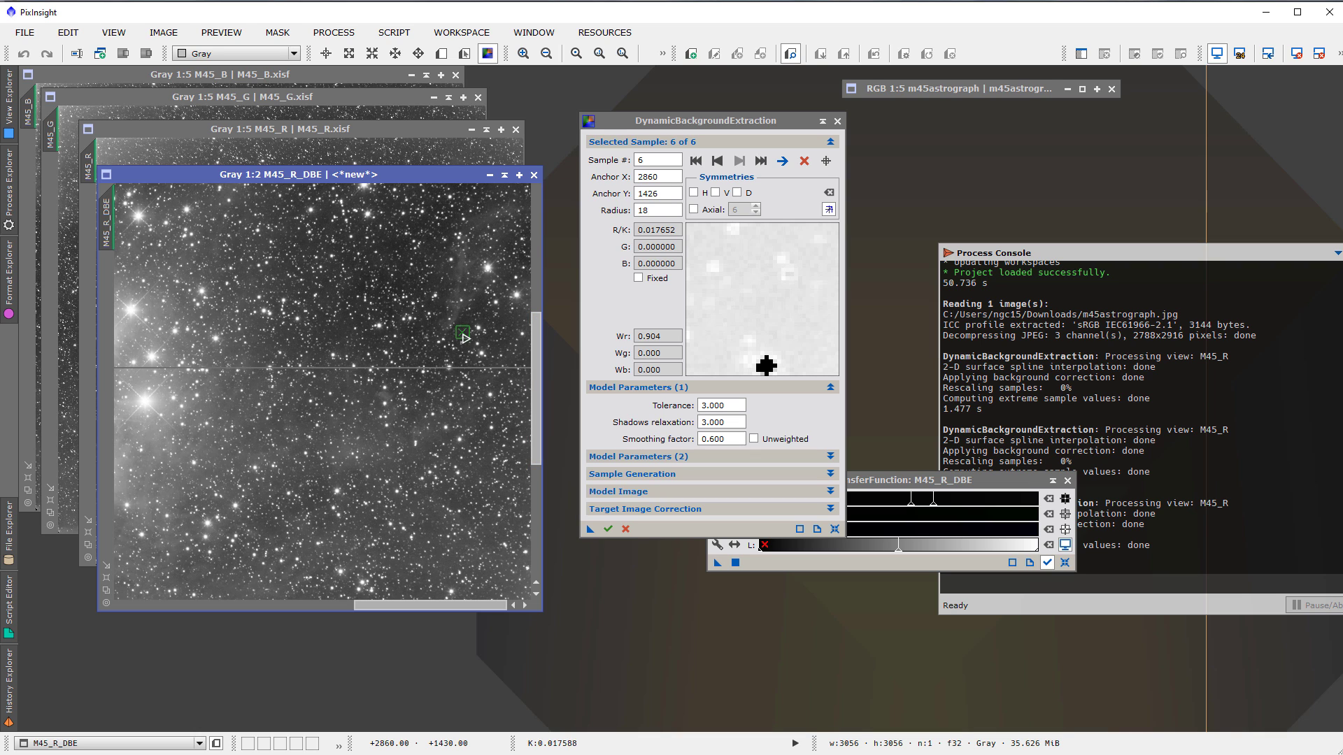
{"action": "left_click_drag", "start_coordinate": [426, 602], "coordinate": [264, 593]}
- Add five more samples left of the cluster, lower left, and along the bottom edge
{"action": "left_click", "coordinate": [348, 250]}
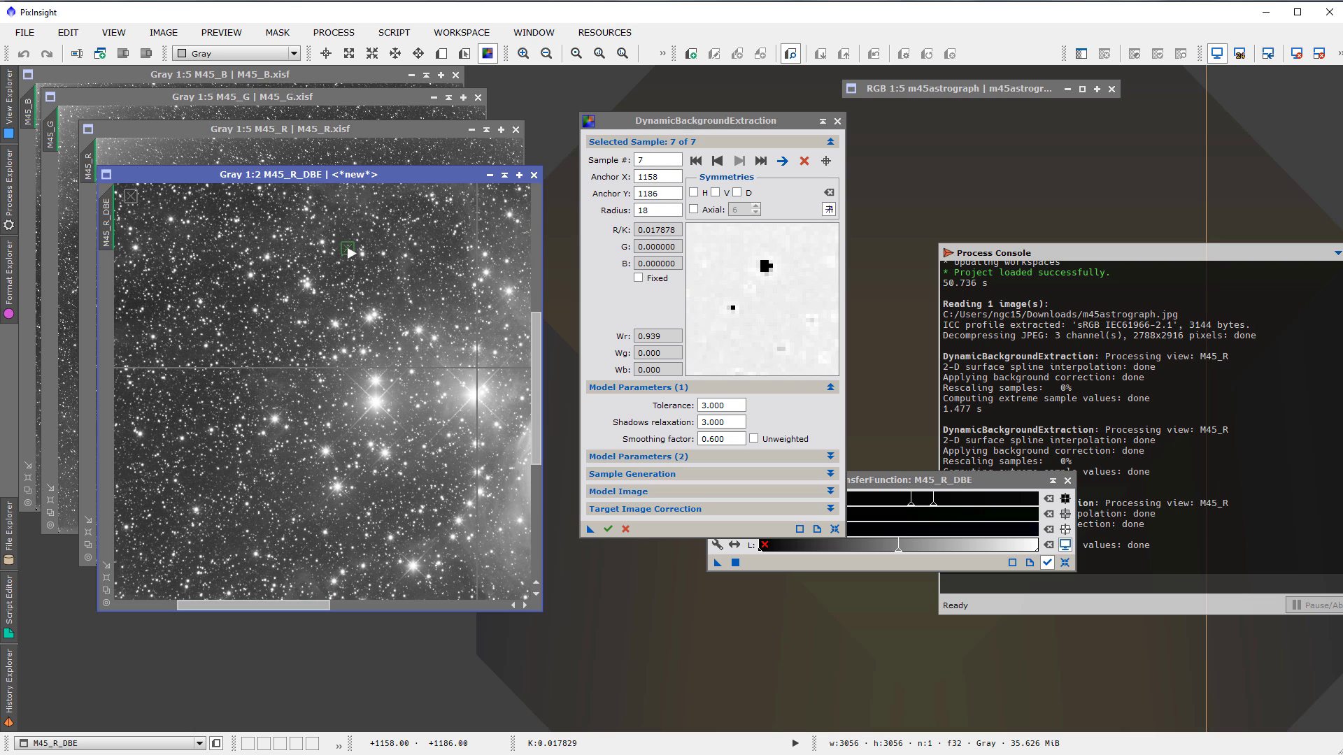
{"action": "left_click", "coordinate": [214, 484]}
{"action": "scroll", "coordinate": [256, 607], "scroll_direction": "left", "scroll_amount": 10}
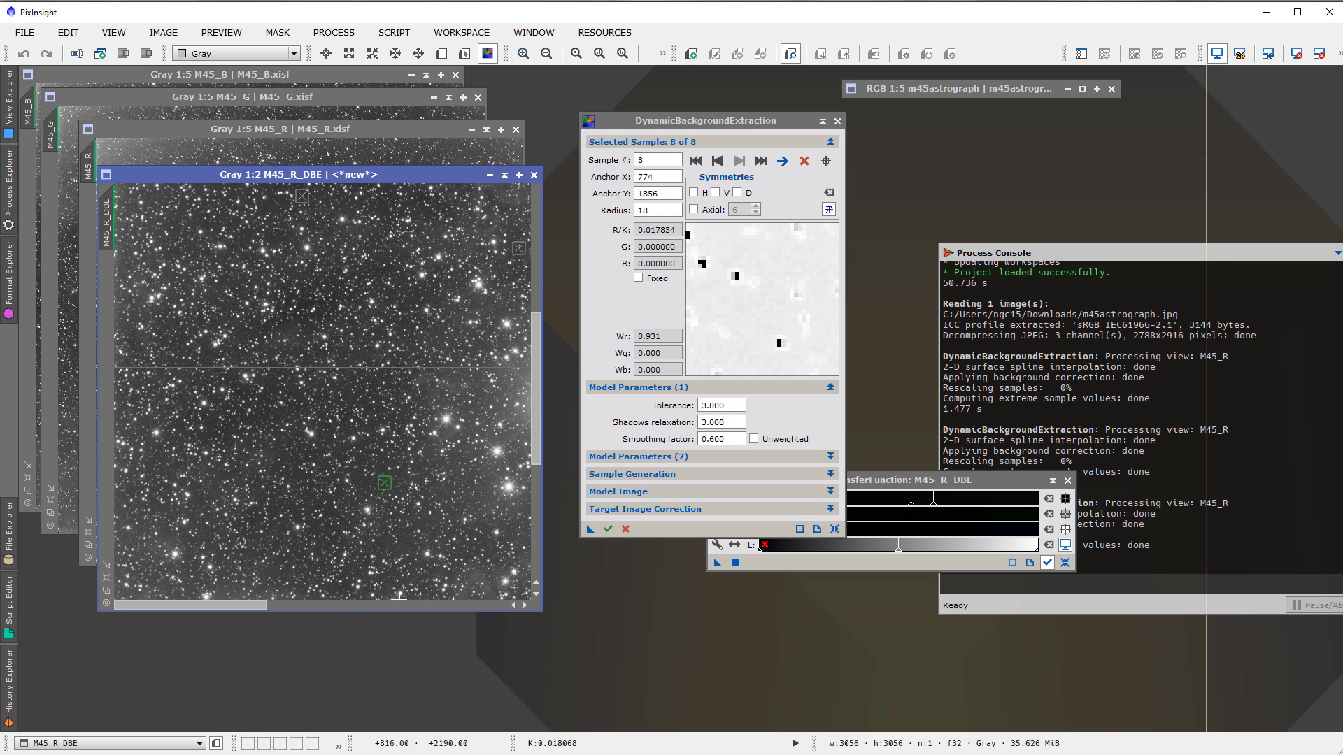
{"action": "left_click_drag", "start_coordinate": [539, 387], "coordinate": [560, 522]}
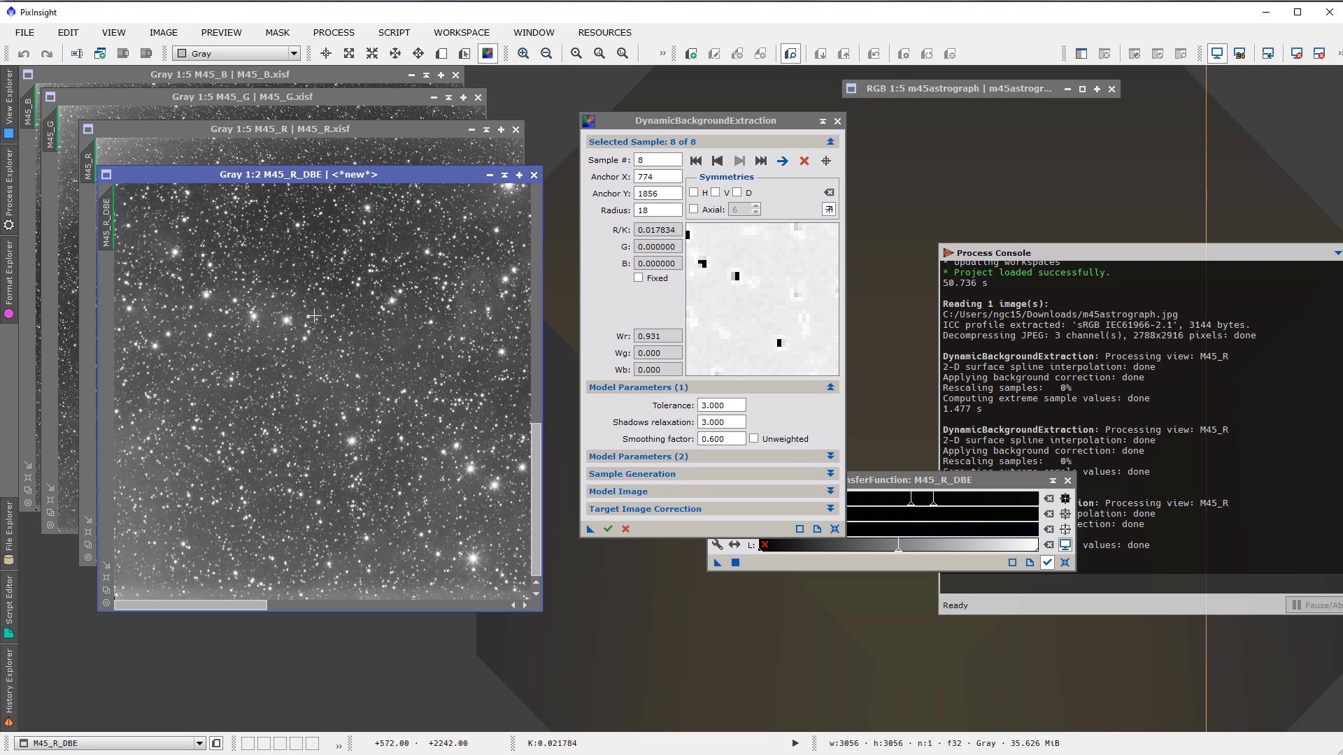
{"action": "left_click", "coordinate": [241, 428]}
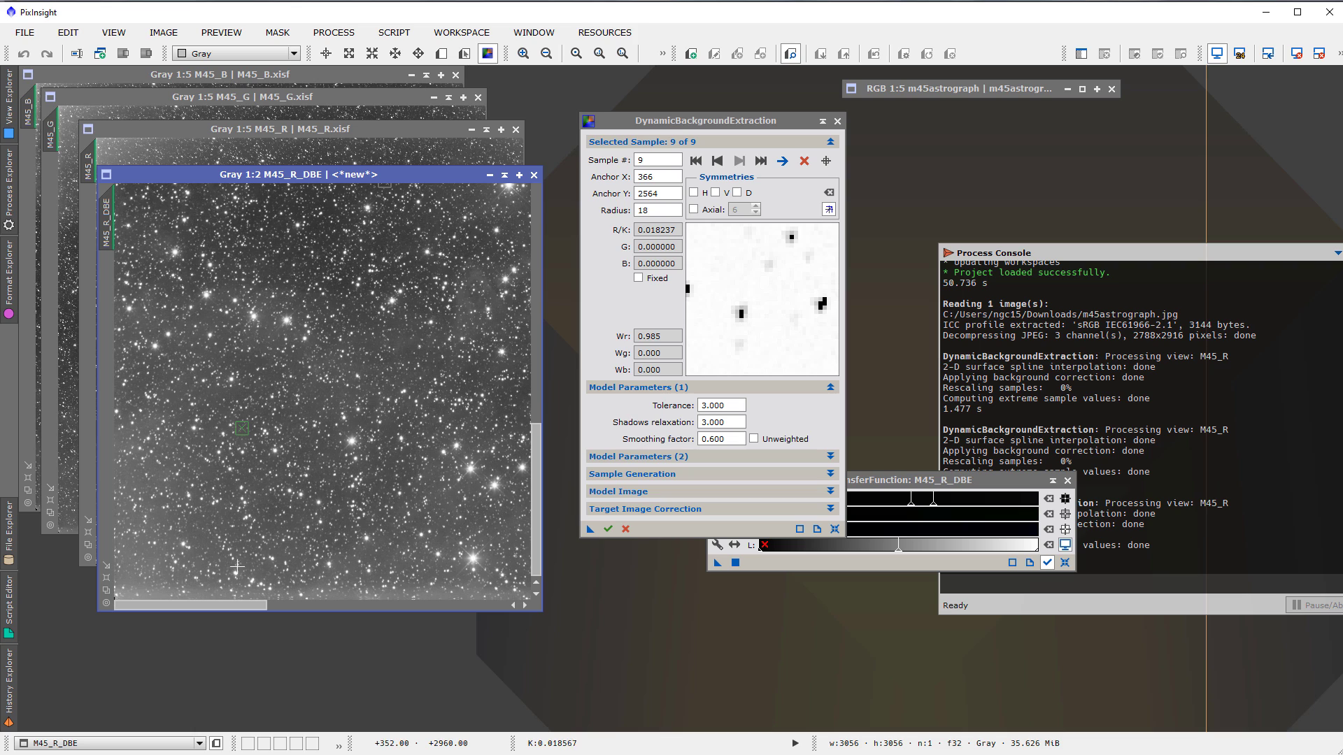
{"action": "left_click", "coordinate": [198, 540]}
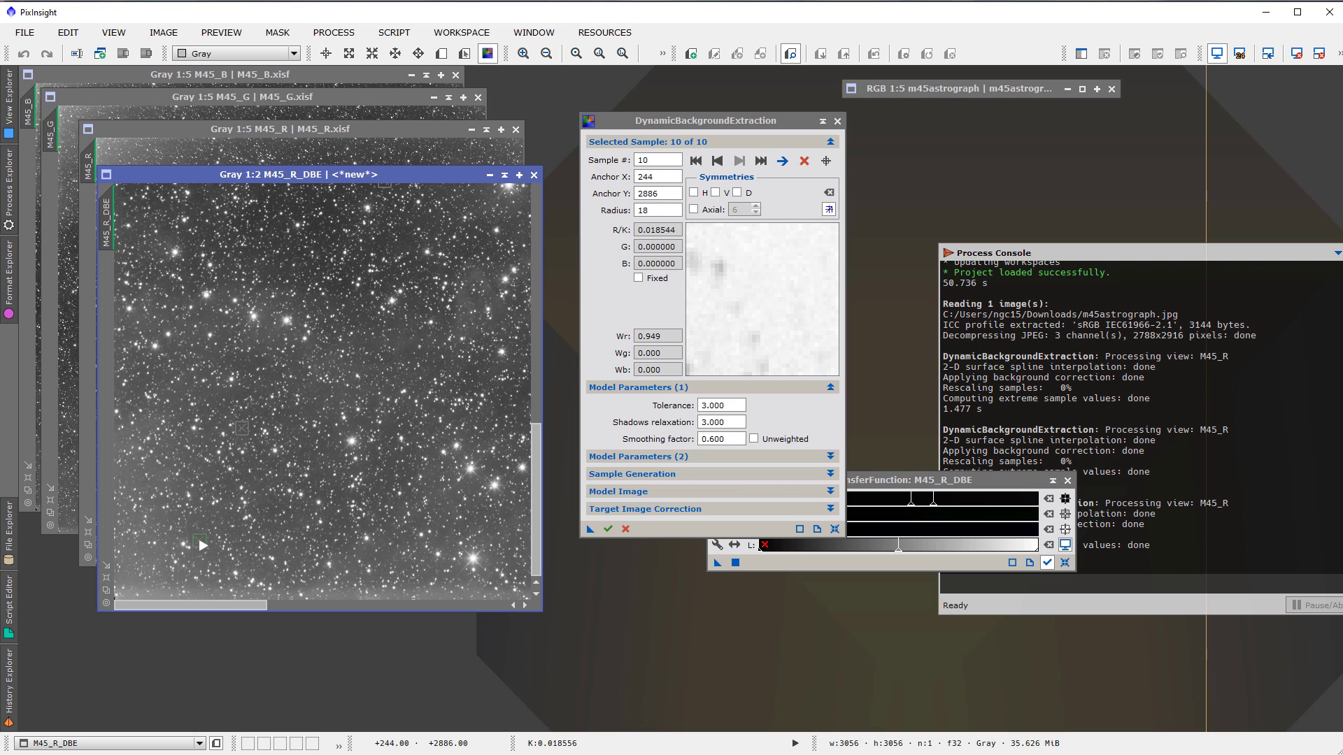
{"action": "left_click", "coordinate": [514, 531]}
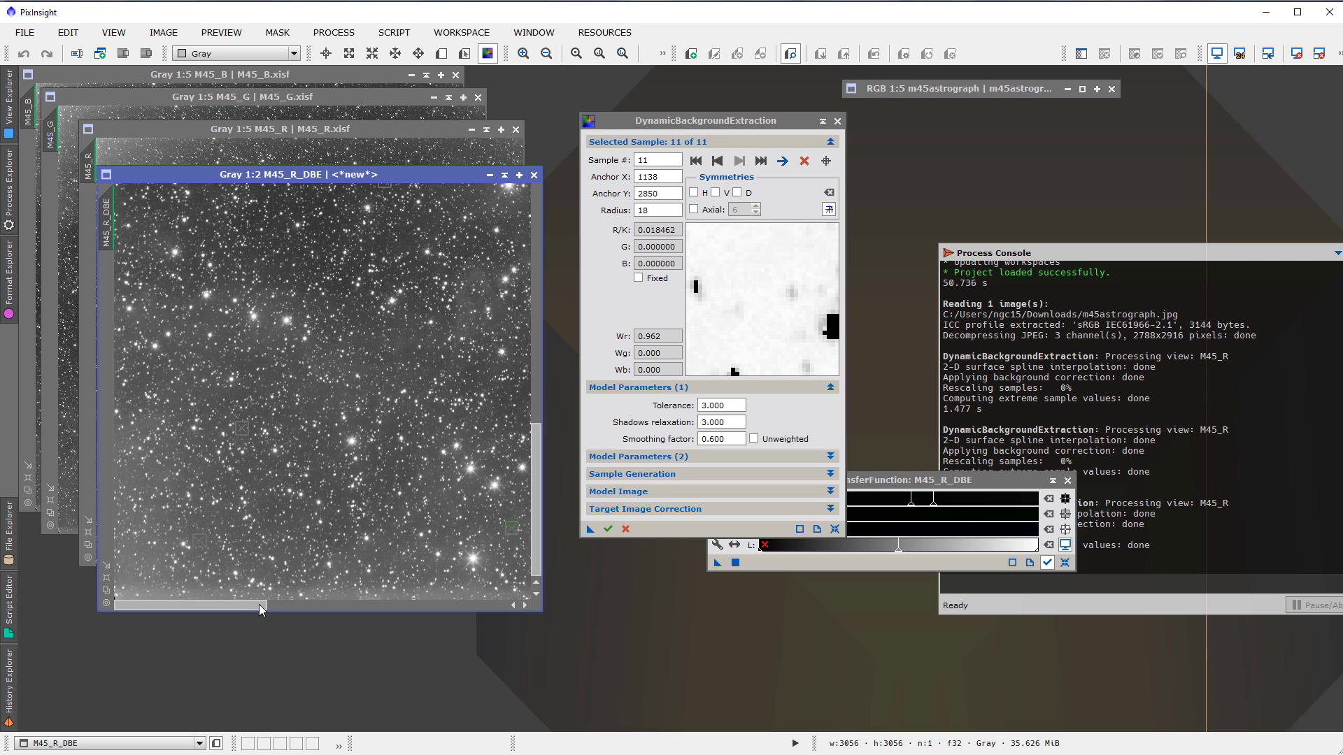
- Add samples 12 and 13 near the image bottom and right side, nudged onto clean sky
{"action": "left_click_drag", "start_coordinate": [260, 605], "coordinate": [449, 636]}
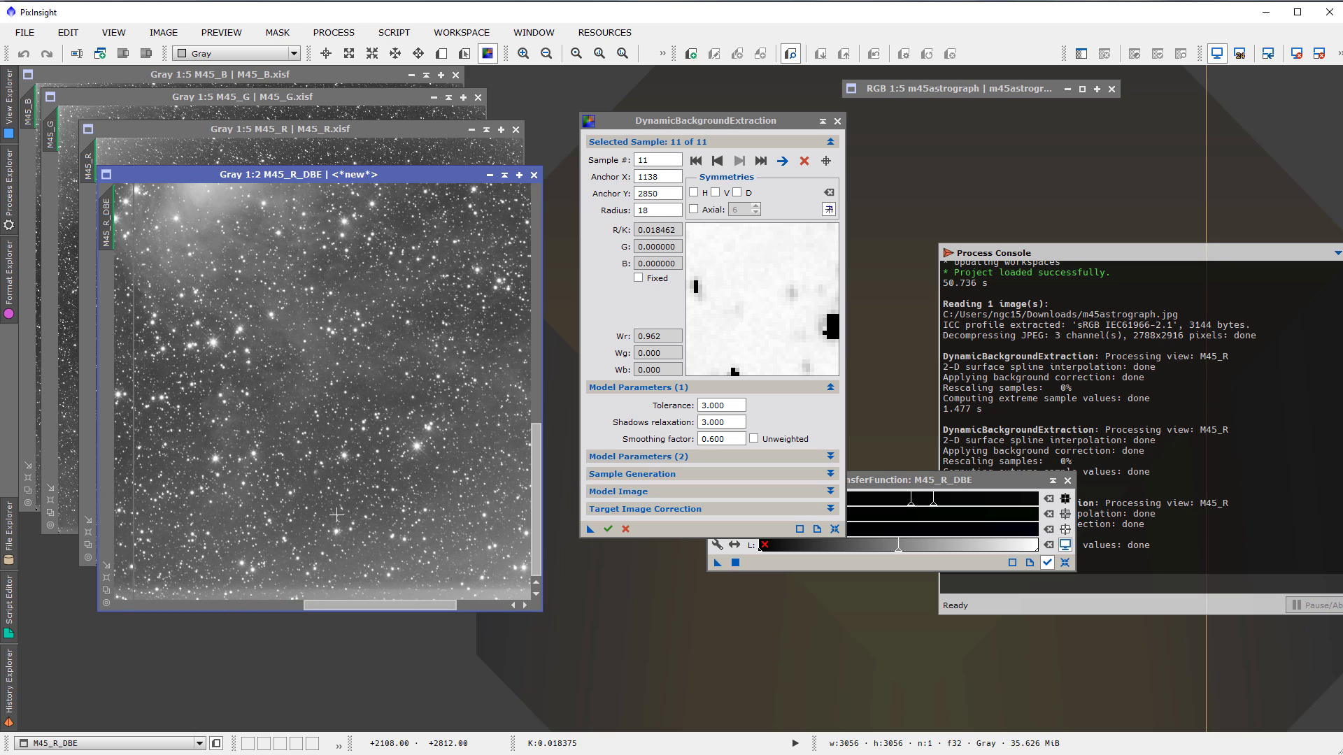
{"action": "left_click", "coordinate": [302, 533]}
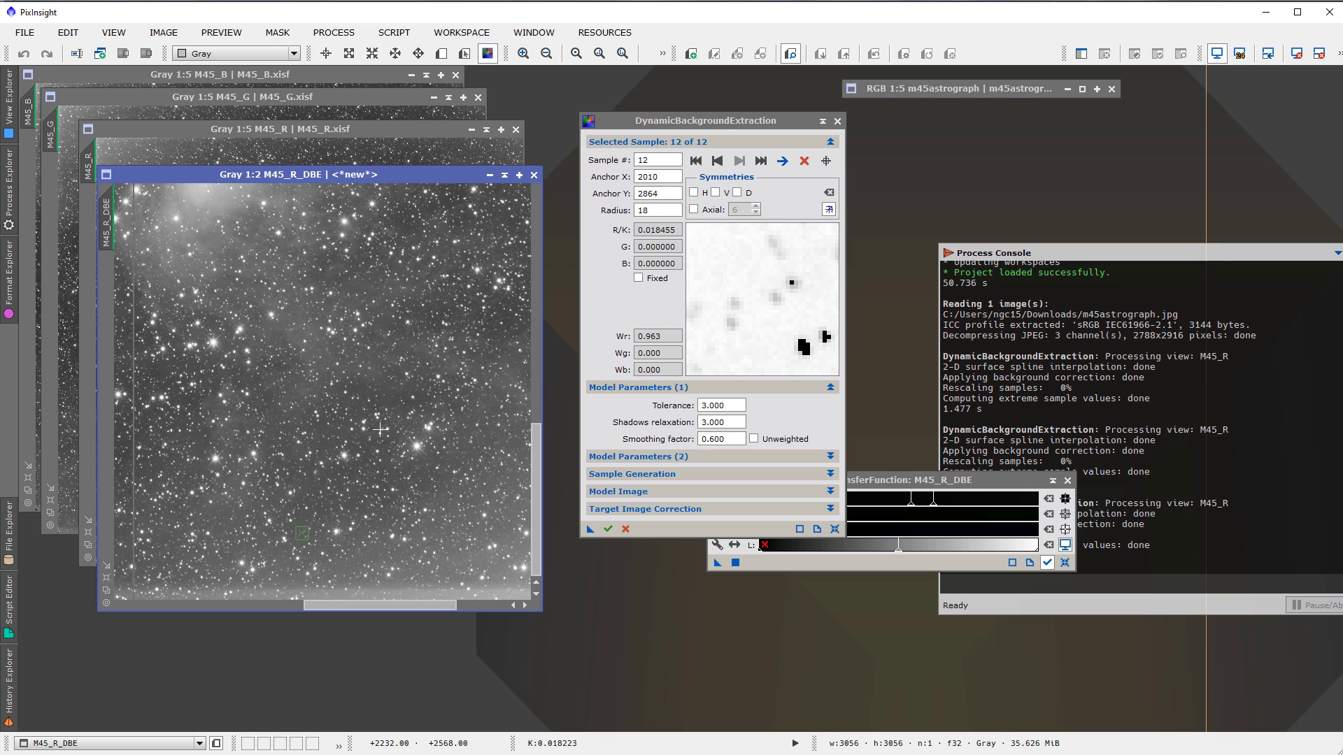
{"action": "left_click", "coordinate": [502, 319]}
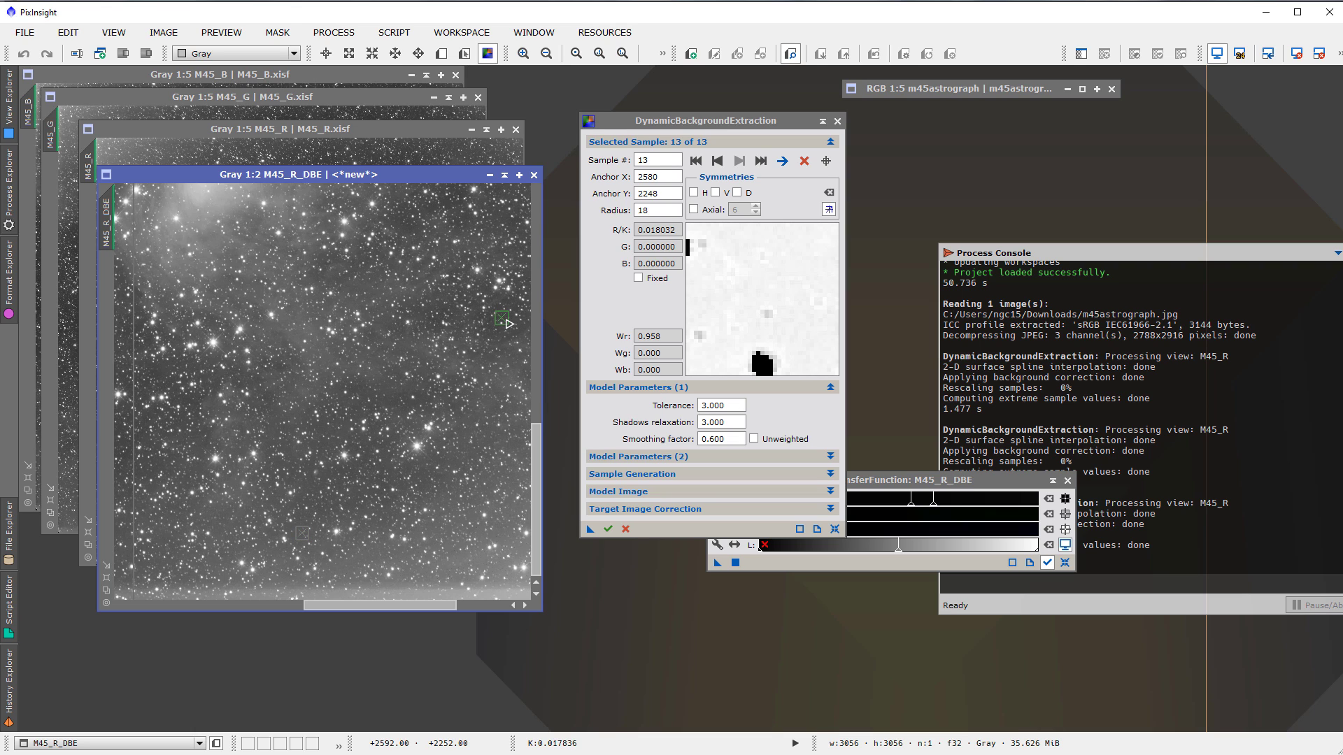
{"action": "left_click_drag", "start_coordinate": [509, 323], "coordinate": [512, 319]}
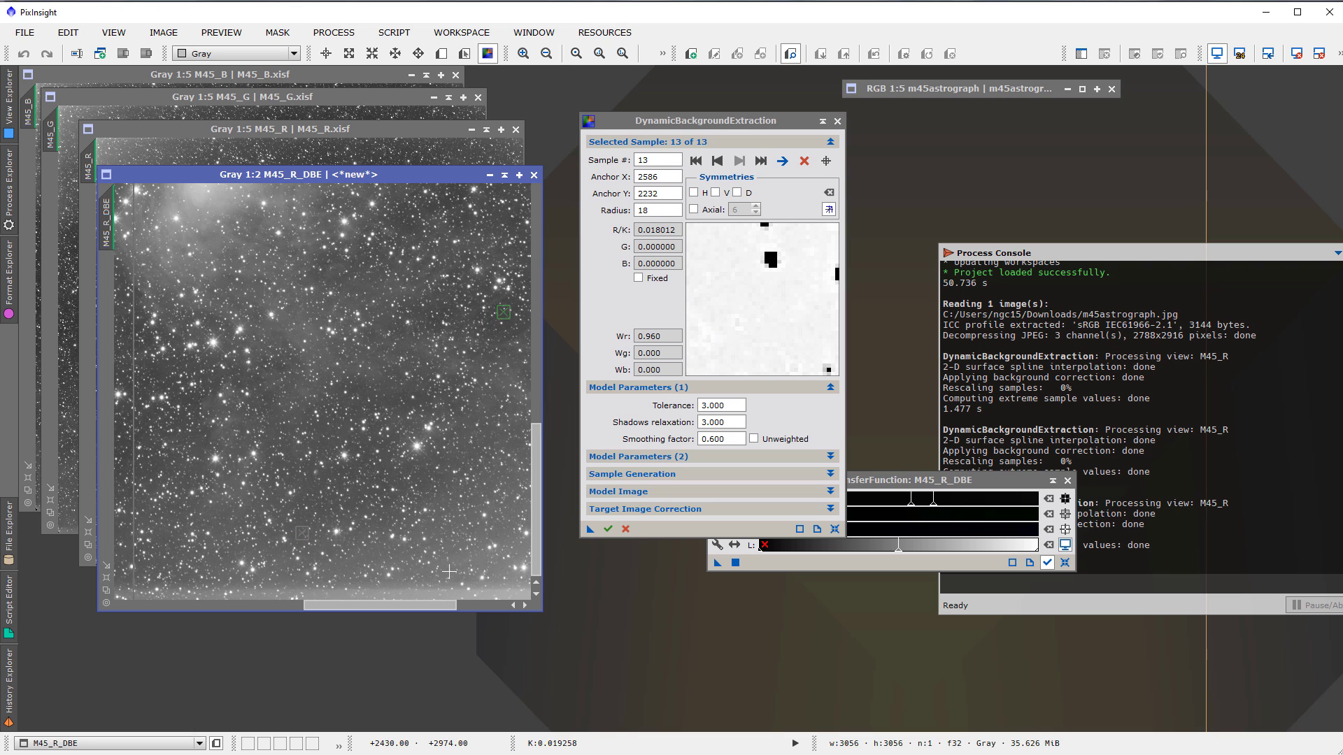
{"action": "left_click_drag", "start_coordinate": [448, 605], "coordinate": [498, 606]}
{"action": "left_click_drag", "start_coordinate": [534, 540], "coordinate": [537, 359]}
- Add samples 14–17 along the bottom edge and lower-right corner, moving them off stars
{"action": "left_click", "coordinate": [536, 461]}
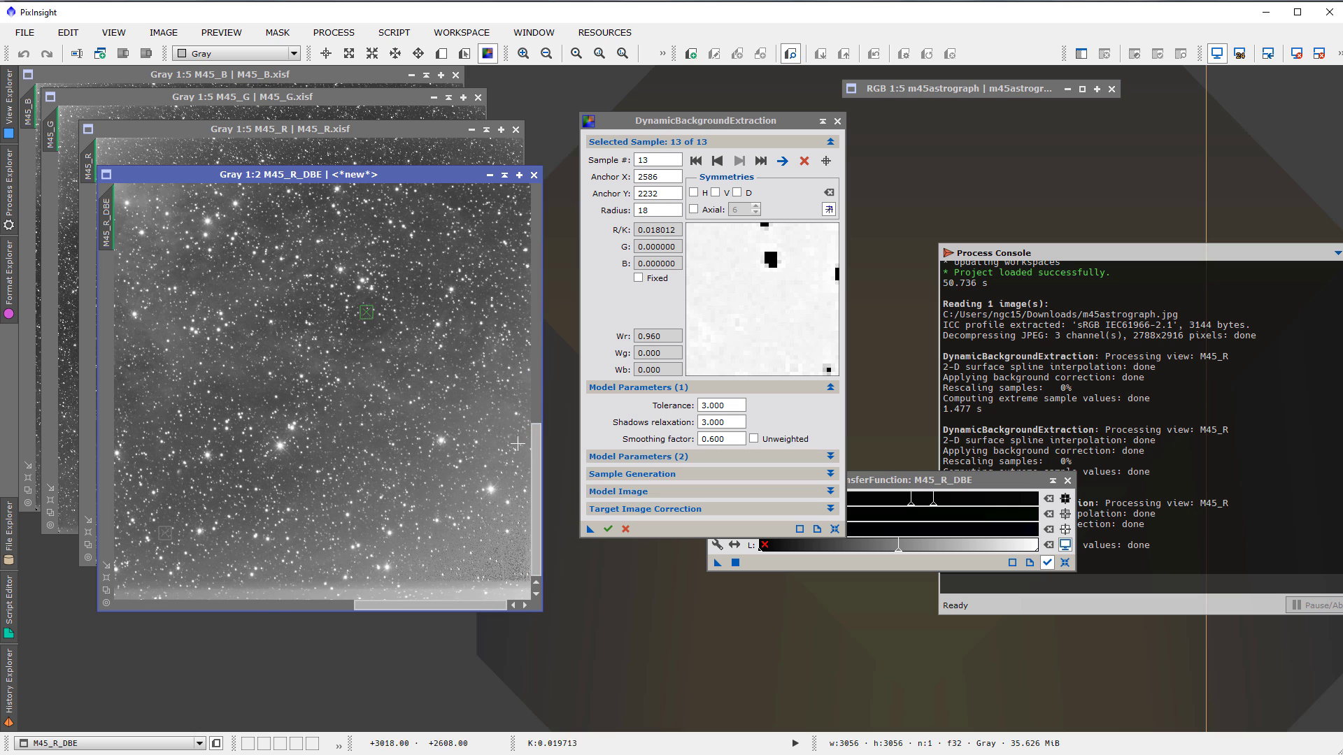
{"action": "left_click", "coordinate": [504, 423]}
{"action": "left_click_drag", "start_coordinate": [506, 426], "coordinate": [492, 457]}
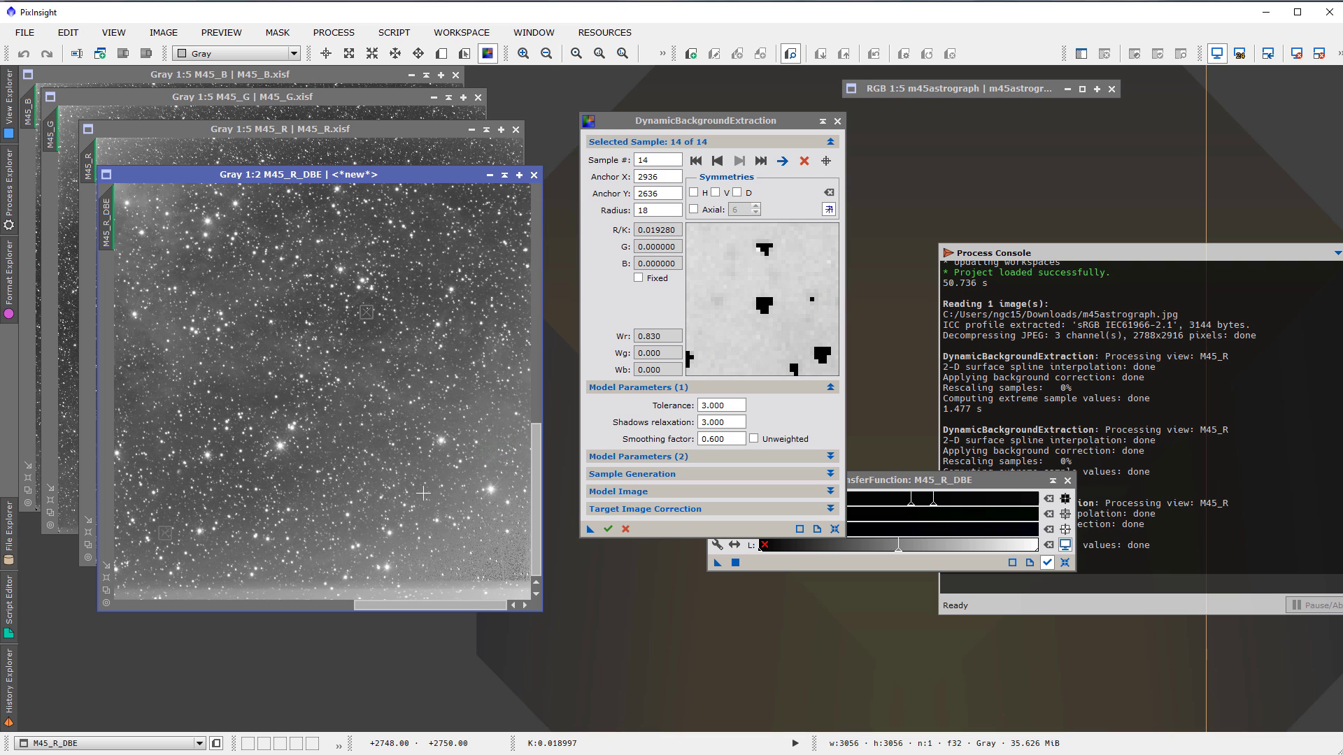
{"action": "left_click", "coordinate": [421, 492]}
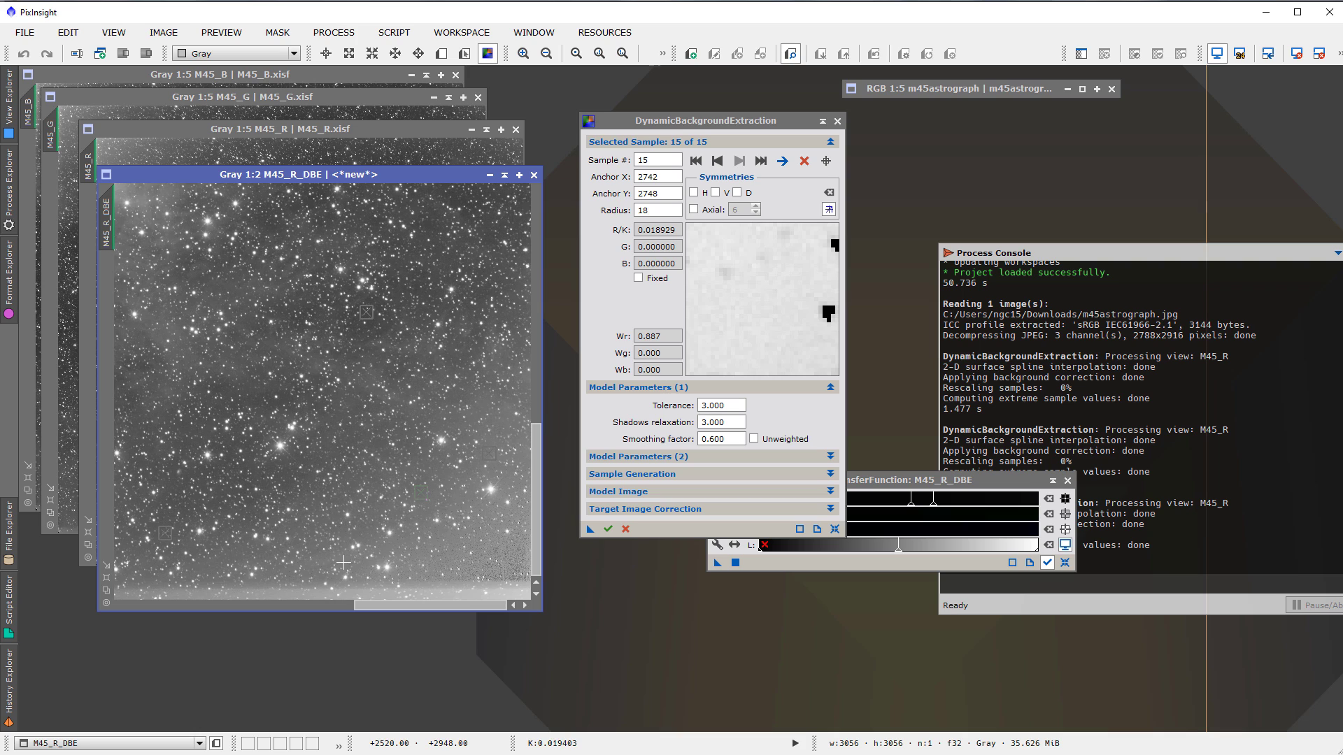
{"action": "left_click", "coordinate": [344, 562]}
{"action": "left_click", "coordinate": [503, 559]}
{"action": "left_click_drag", "start_coordinate": [505, 563], "coordinate": [458, 559]}
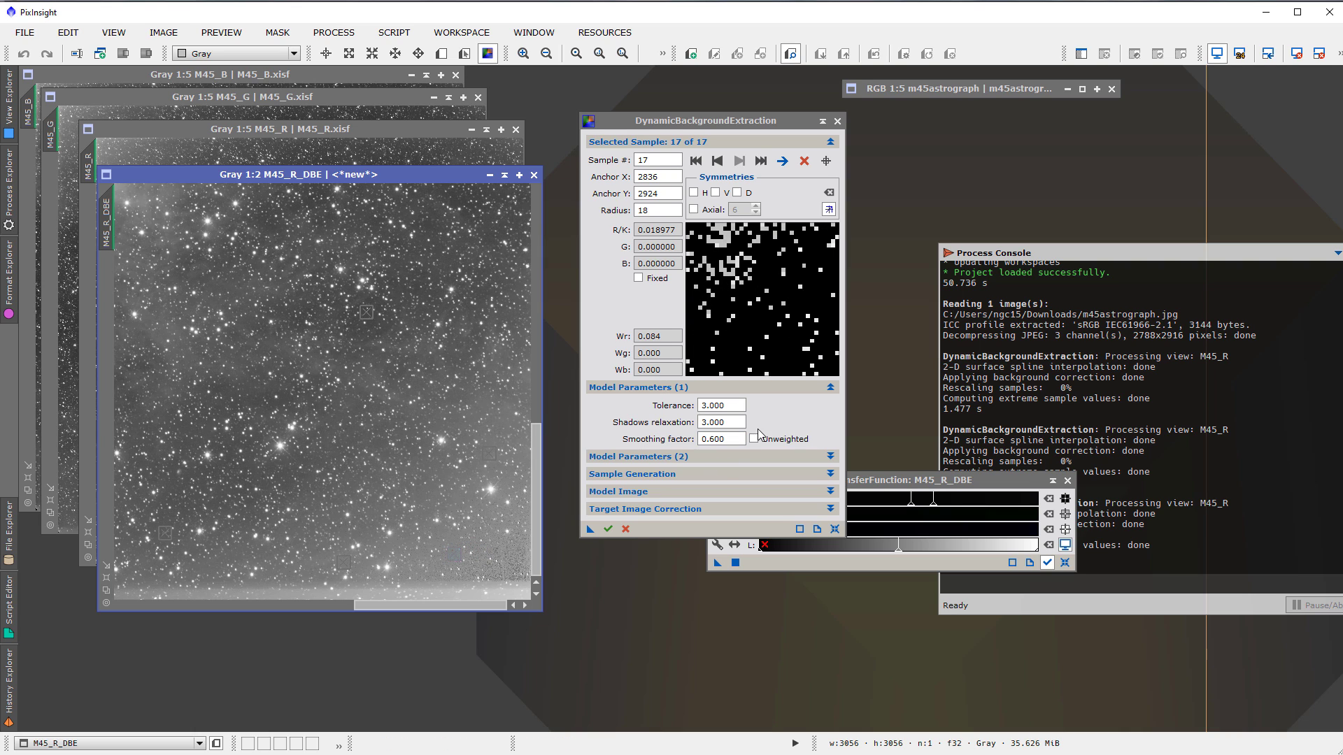
- Raise DBE Tolerance to 5, shift sample 17 right, and add an 18th sample near the bottom
{"action": "left_click_drag", "start_coordinate": [740, 406], "coordinate": [691, 412]}
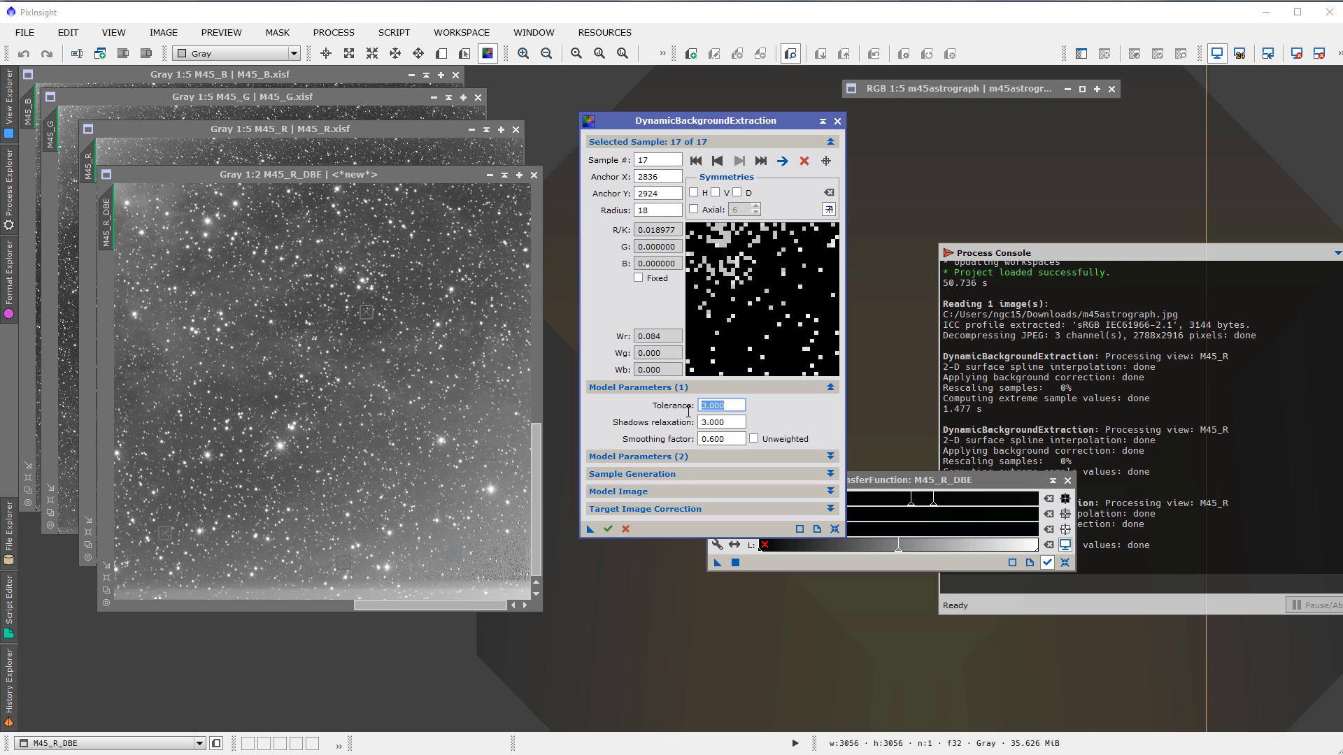
{"action": "type", "text": "5"}
{"action": "left_click_drag", "start_coordinate": [456, 557], "coordinate": [486, 545]}
{"action": "left_click", "coordinate": [407, 545]}
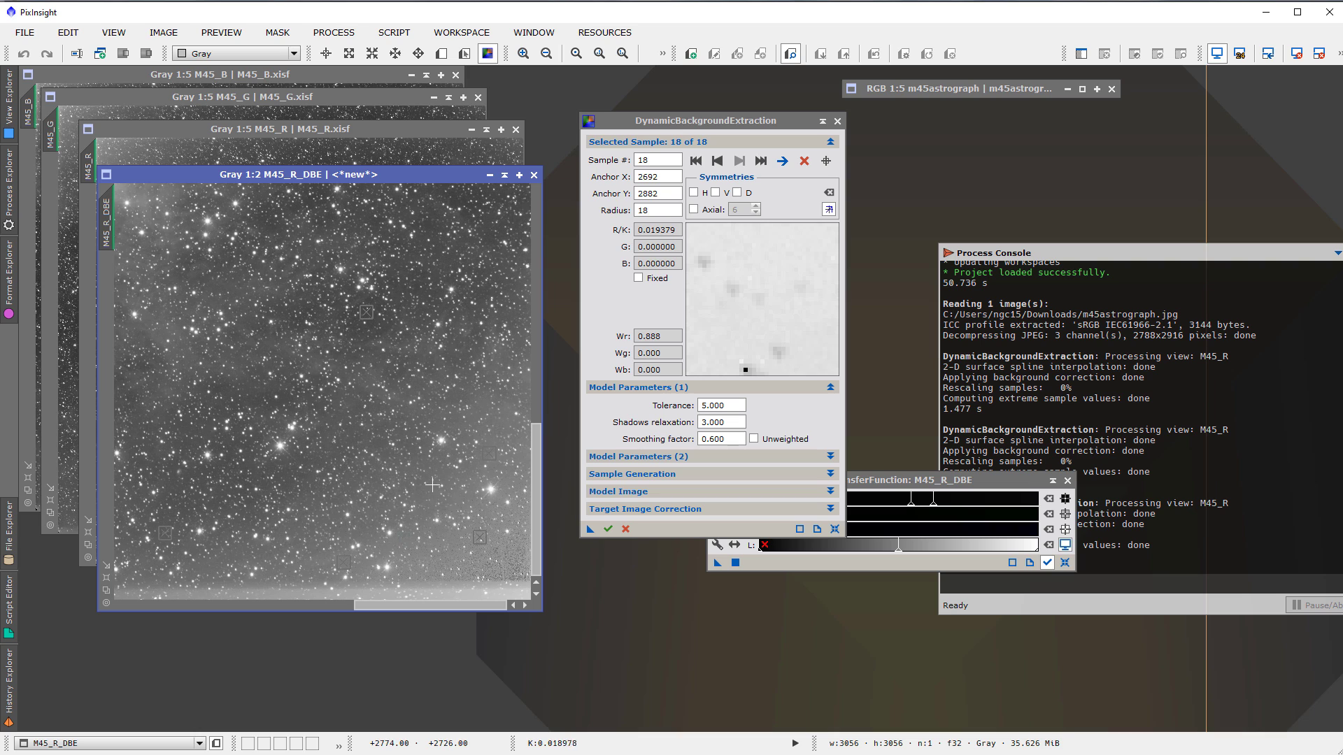
{"action": "scroll", "coordinate": [439, 478], "scroll_direction": "down", "scroll_amount": 4}
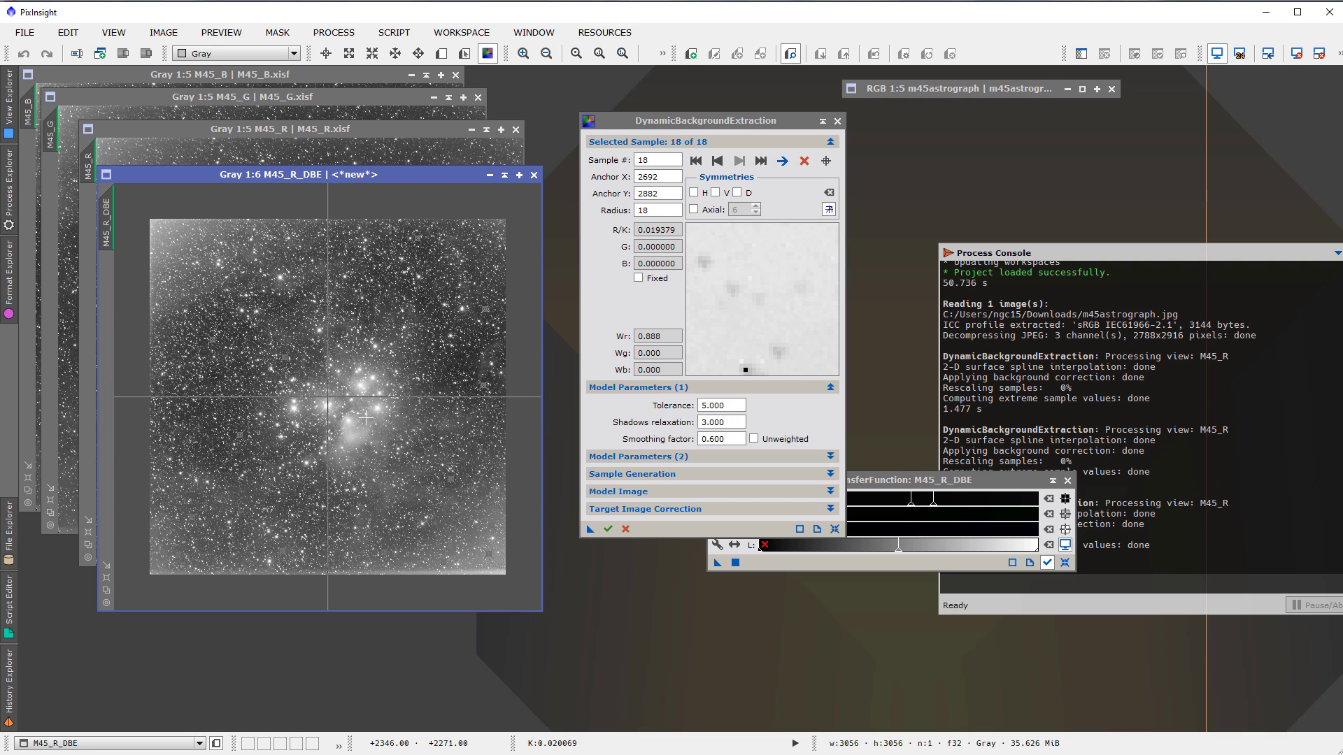
{"action": "scroll", "coordinate": [366, 418], "scroll_direction": "up", "scroll_amount": 1}
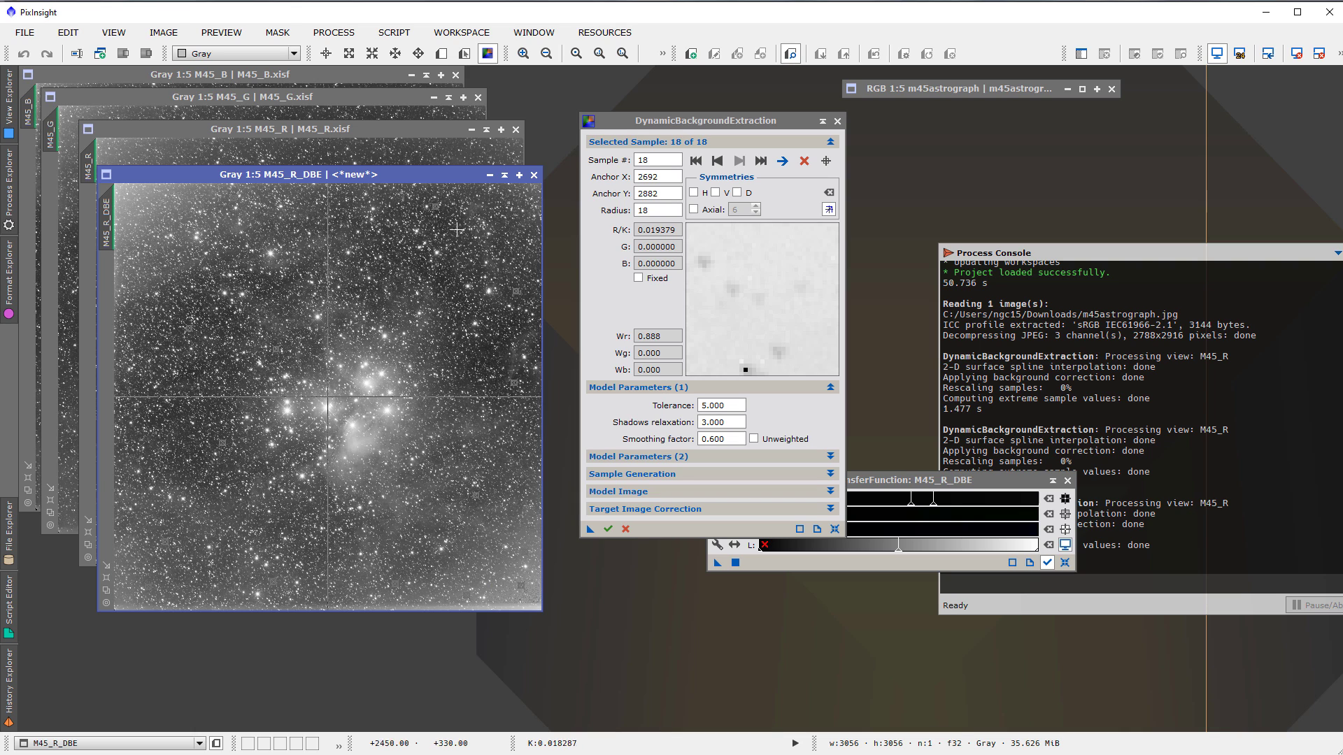
- Set Target Image Correction to Division and run DBE on M45_R_DBE
{"action": "left_click", "coordinate": [665, 508]}
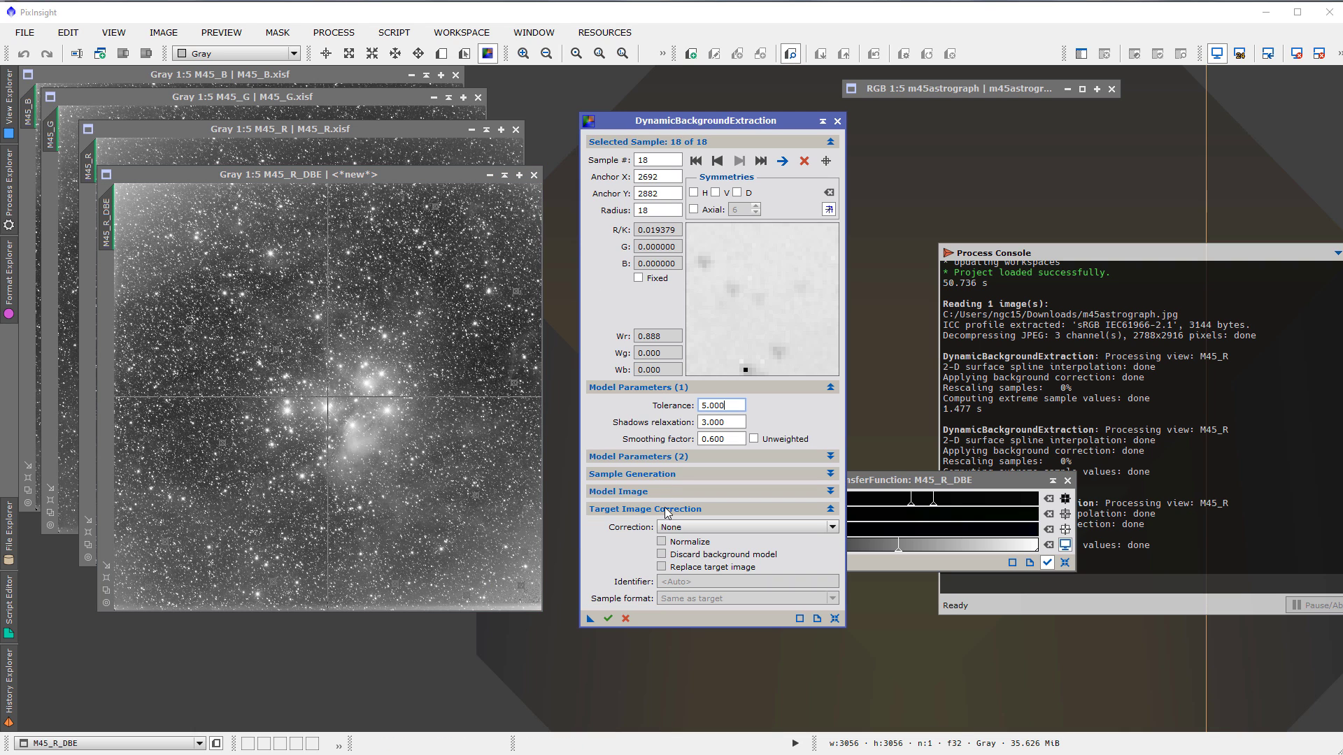
{"action": "left_click", "coordinate": [699, 527]}
{"action": "left_click", "coordinate": [700, 562]}
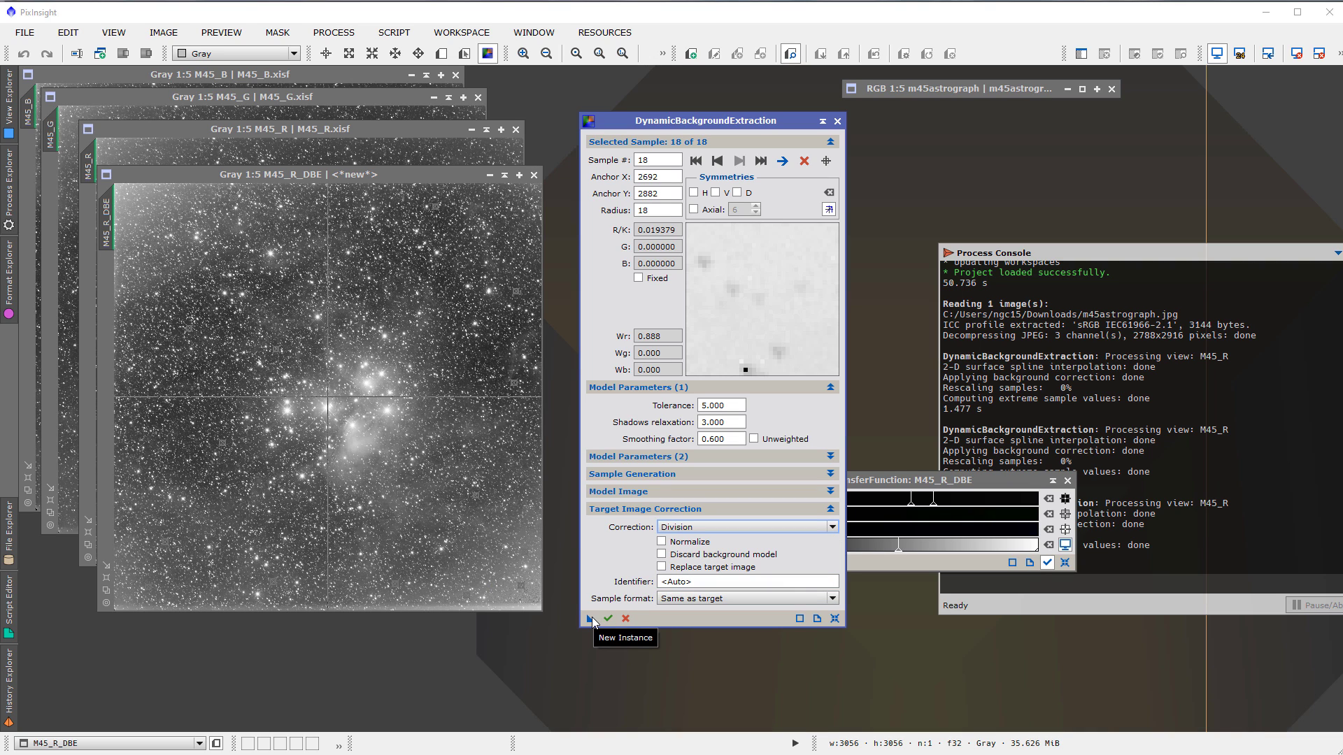
{"action": "left_click_drag", "start_coordinate": [591, 621], "coordinate": [485, 533]}
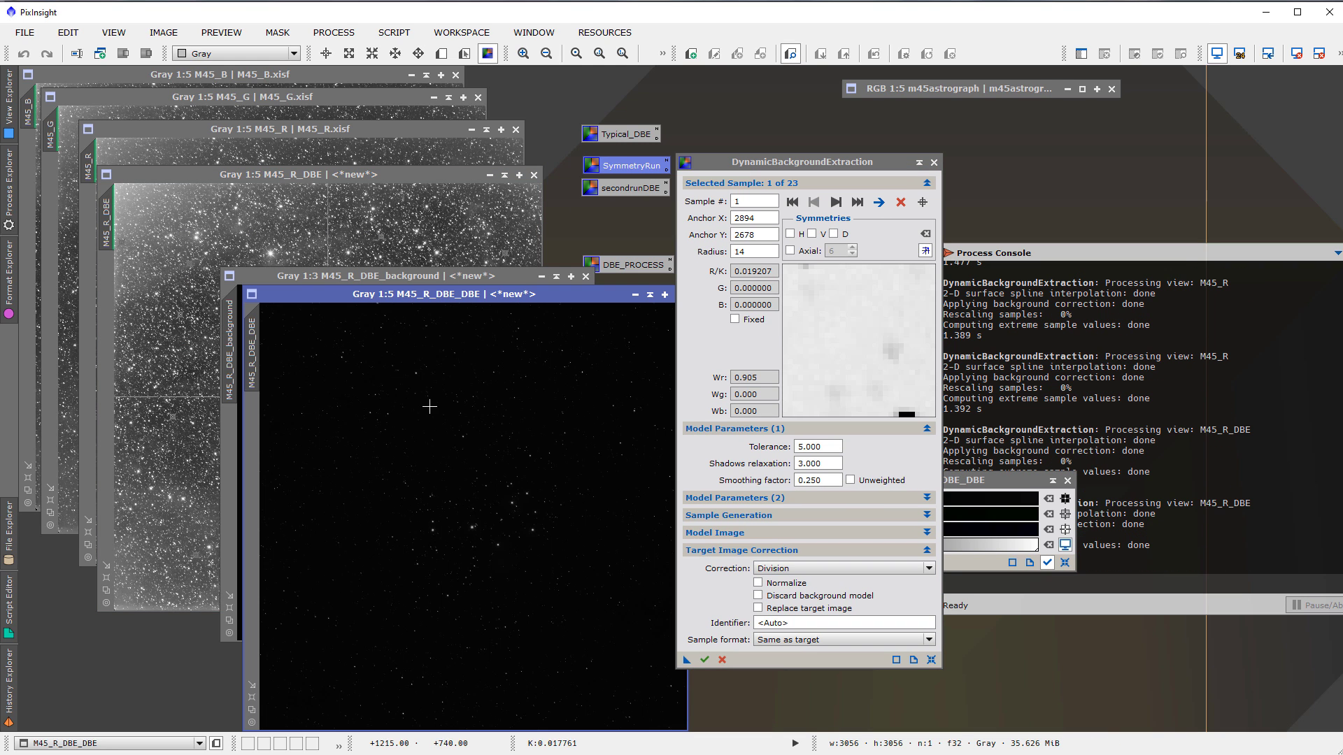
- Auto-stretch the background model and the corrected M45_R_DBE_DBE, arranging both windows
{"action": "left_click", "coordinate": [440, 277]}
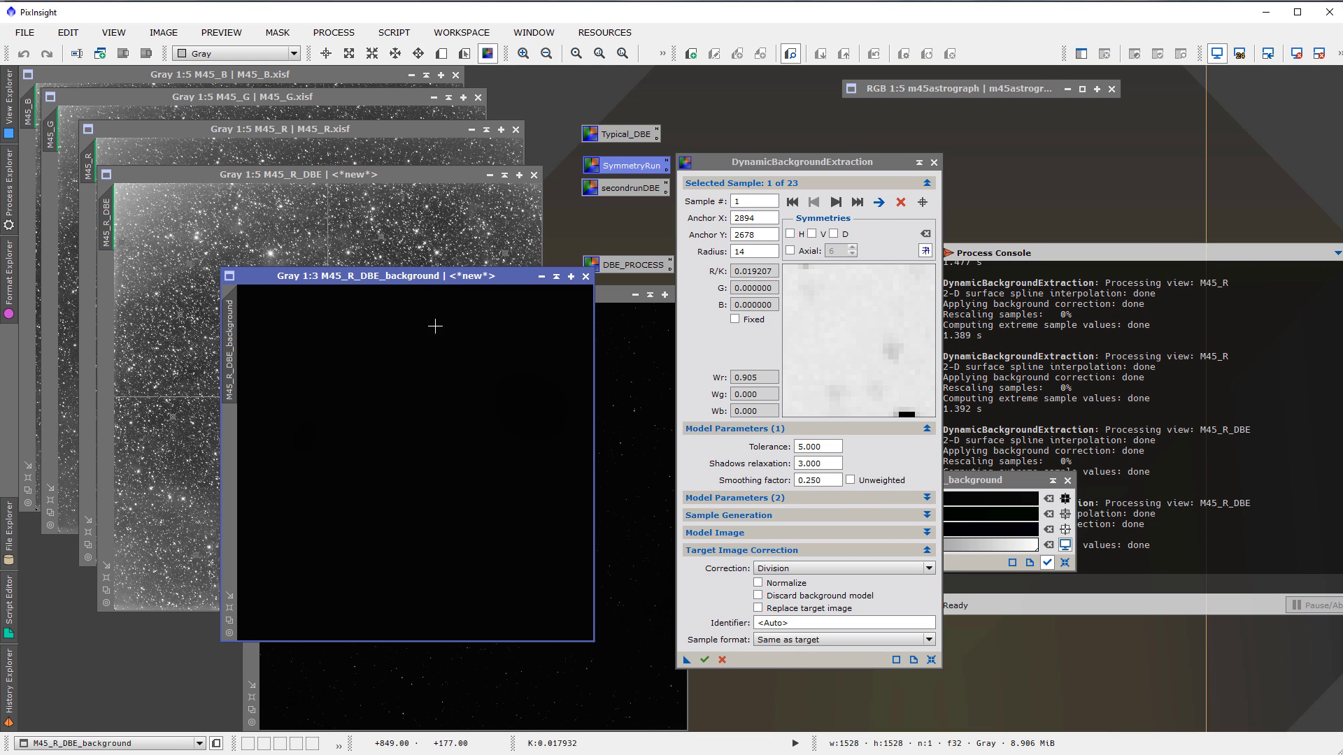
{"action": "key", "text": "ctrl+a"}
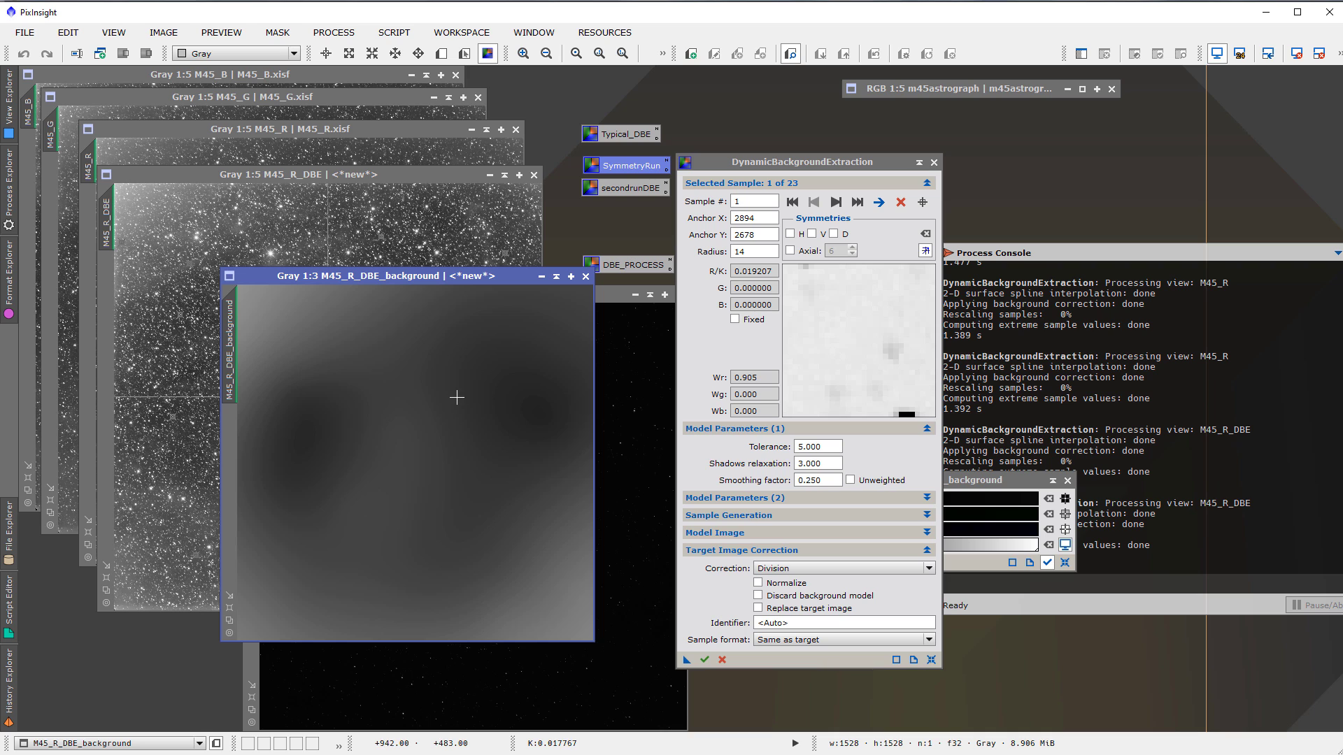
{"action": "left_click_drag", "start_coordinate": [412, 276], "coordinate": [341, 168]}
{"action": "left_click_drag", "start_coordinate": [546, 295], "coordinate": [425, 212]}
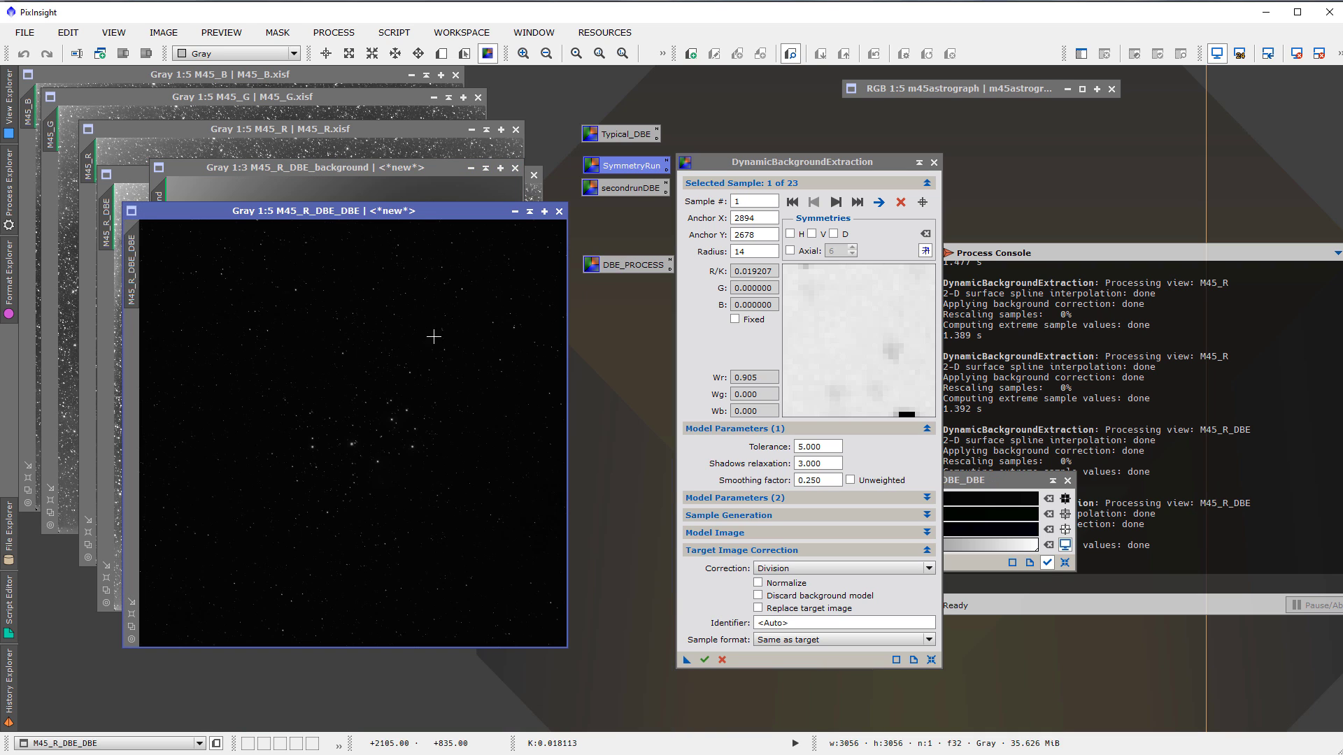
{"action": "key", "text": "ctrl+a"}
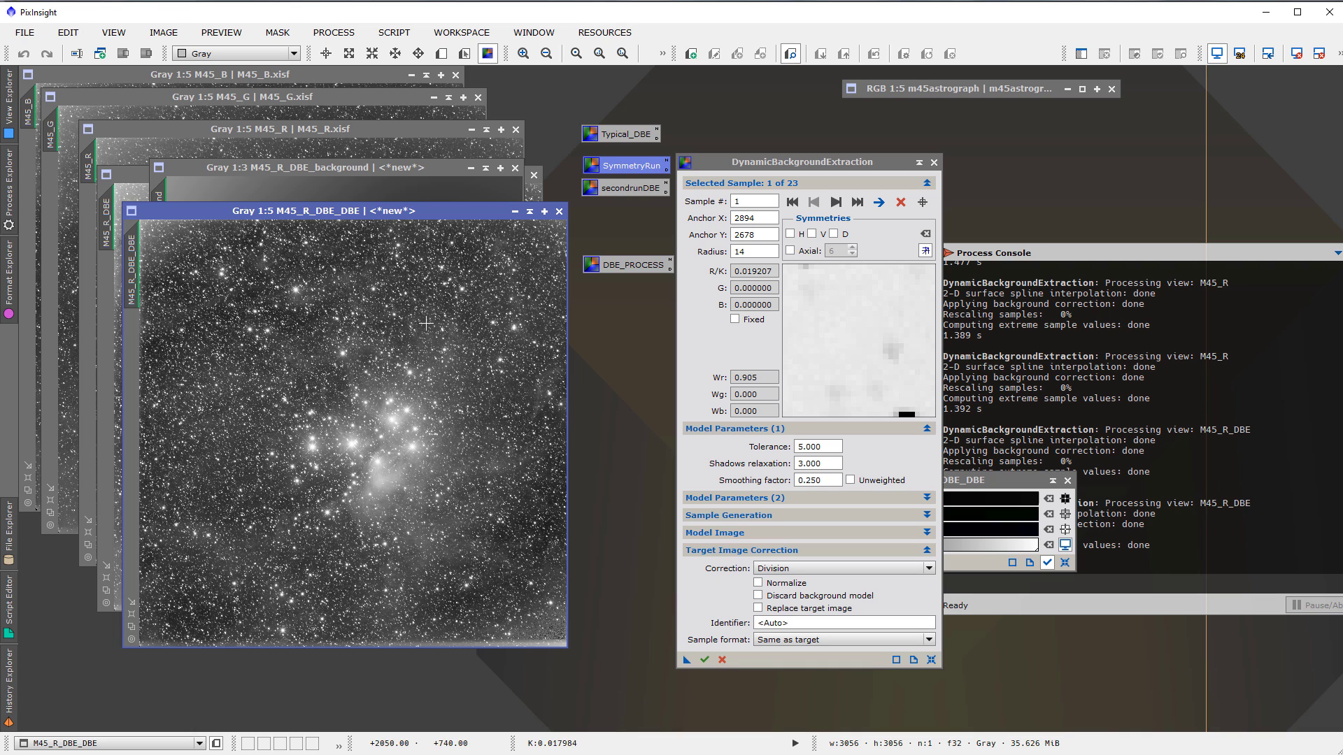
- End the DBE session and nudge the STF midtones slider left for M45_R_DBE_DBE
{"action": "left_click", "coordinate": [934, 162]}
{"action": "key", "text": "Return"}
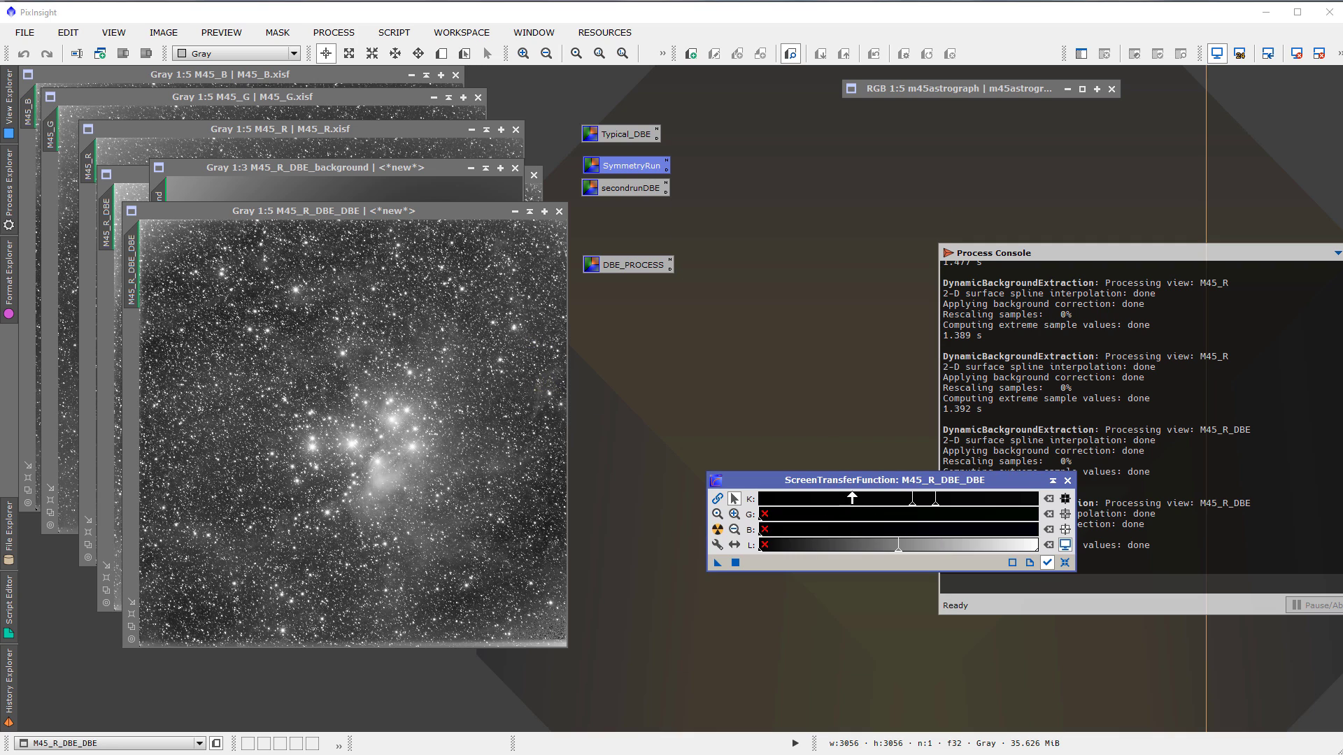
{"action": "left_click_drag", "start_coordinate": [843, 481], "coordinate": [761, 366]}
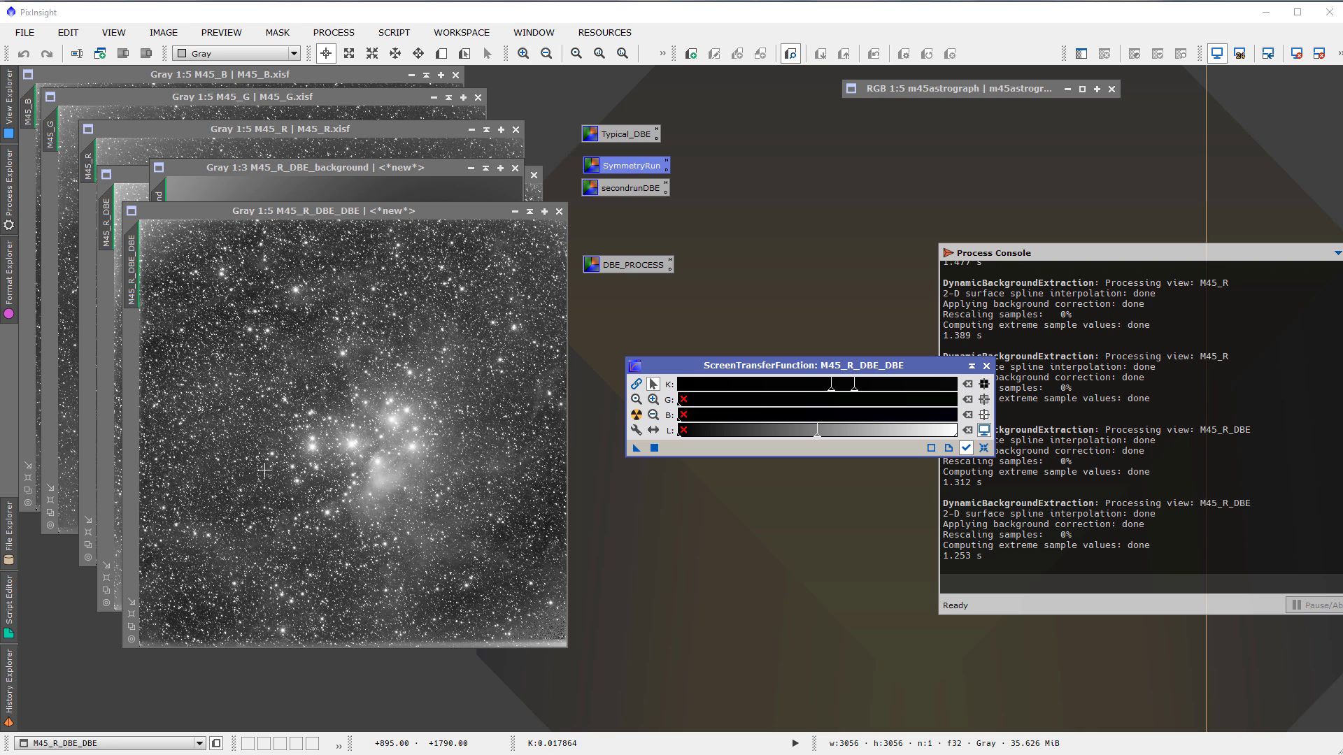
{"action": "left_click_drag", "start_coordinate": [854, 389], "coordinate": [833, 390]}
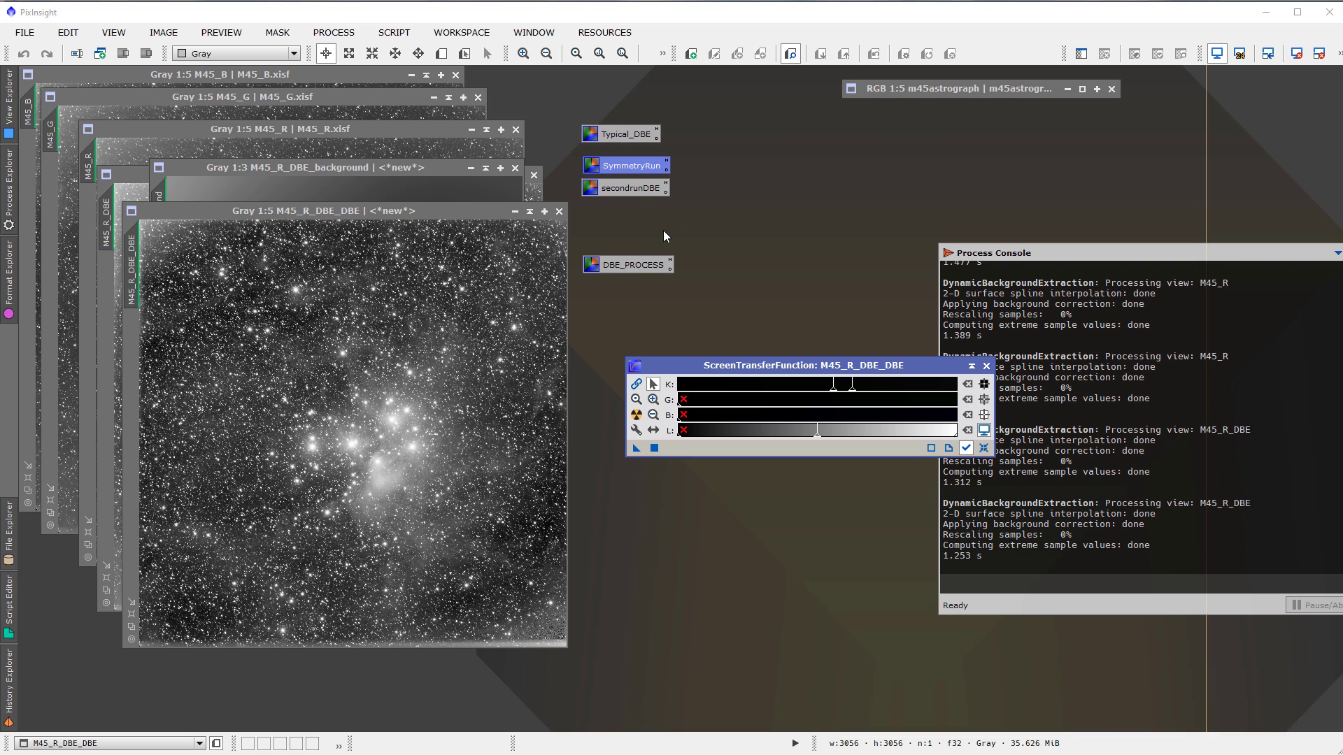
- Restore the colour m45astrograph image, enlarge its window, and place it upper left
{"action": "double_click", "coordinate": [905, 84]}
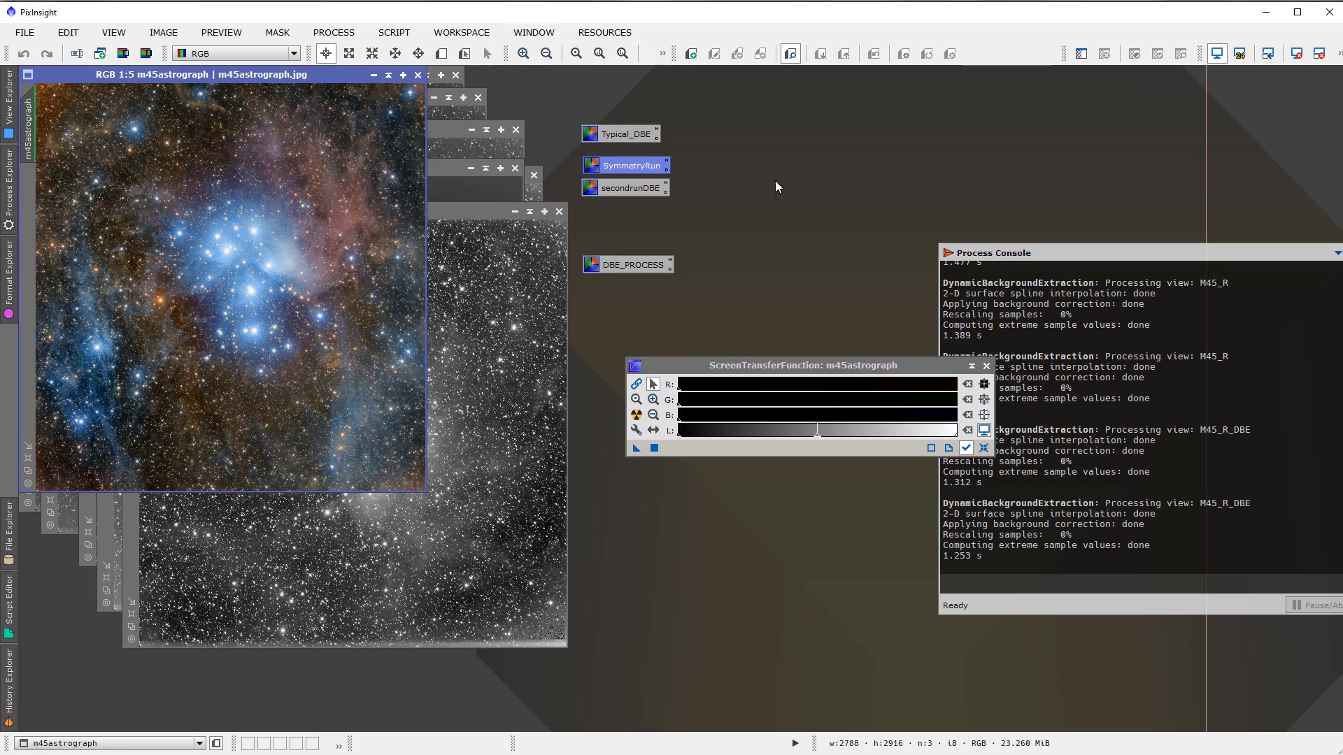
{"action": "left_click_drag", "start_coordinate": [281, 77], "coordinate": [463, 131]}
{"action": "scroll", "coordinate": [406, 336], "scroll_direction": "up", "scroll_amount": 2}
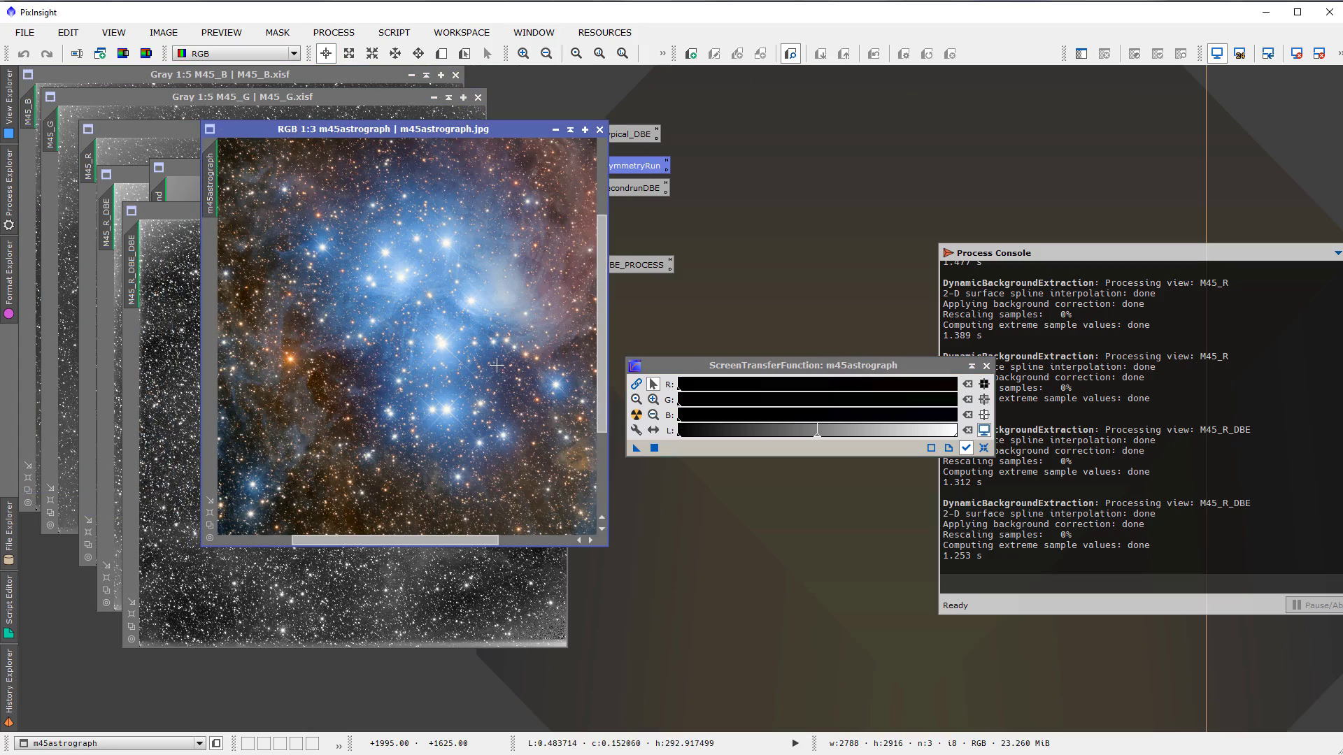
{"action": "left_click_drag", "start_coordinate": [607, 549], "coordinate": [919, 725]}
{"action": "left_click_drag", "start_coordinate": [488, 130], "coordinate": [402, 75]}
{"action": "left_click_drag", "start_coordinate": [653, 368], "coordinate": [921, 340]}
- Zoom m45astrograph to 1:4 so the whole Pleiades field is visible
{"action": "left_click", "coordinate": [833, 481]}
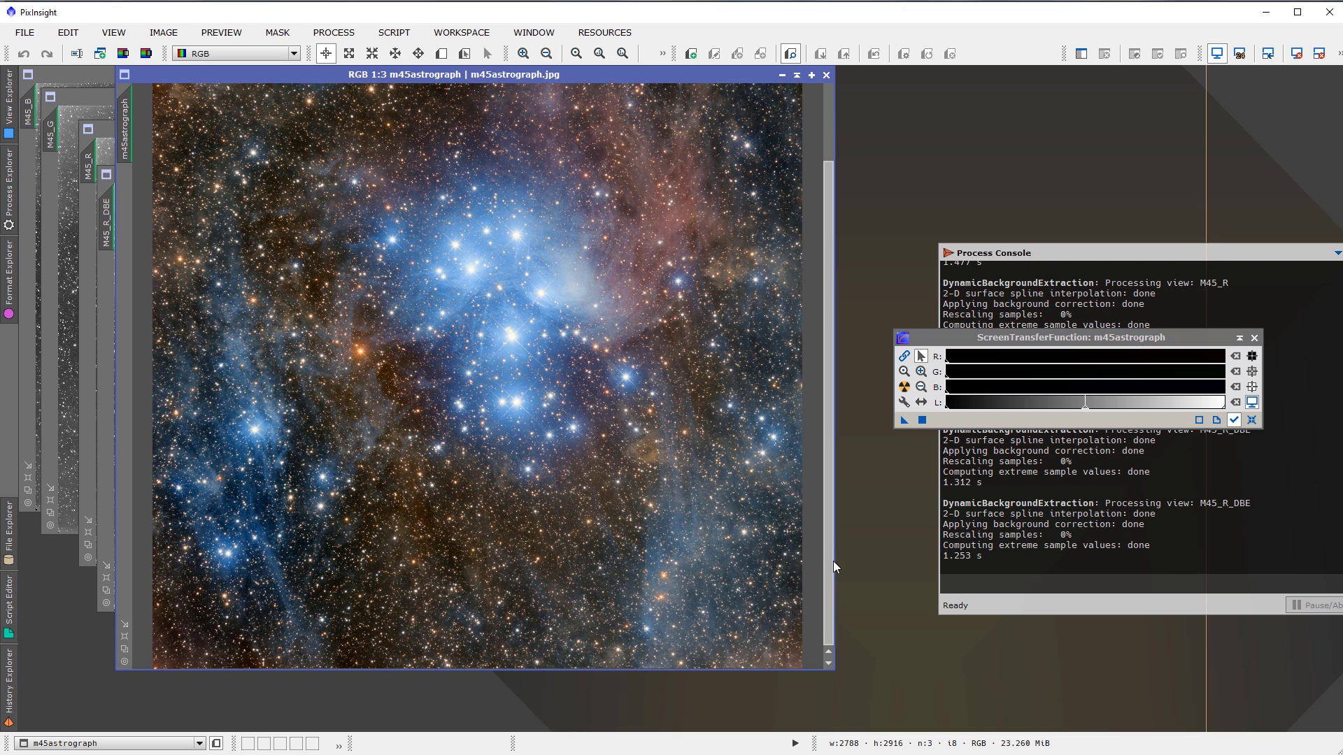
{"action": "scroll", "coordinate": [829, 481], "scroll_direction": "up", "scroll_amount": 3}
{"action": "scroll", "coordinate": [829, 490], "scroll_direction": "down", "scroll_amount": 5}
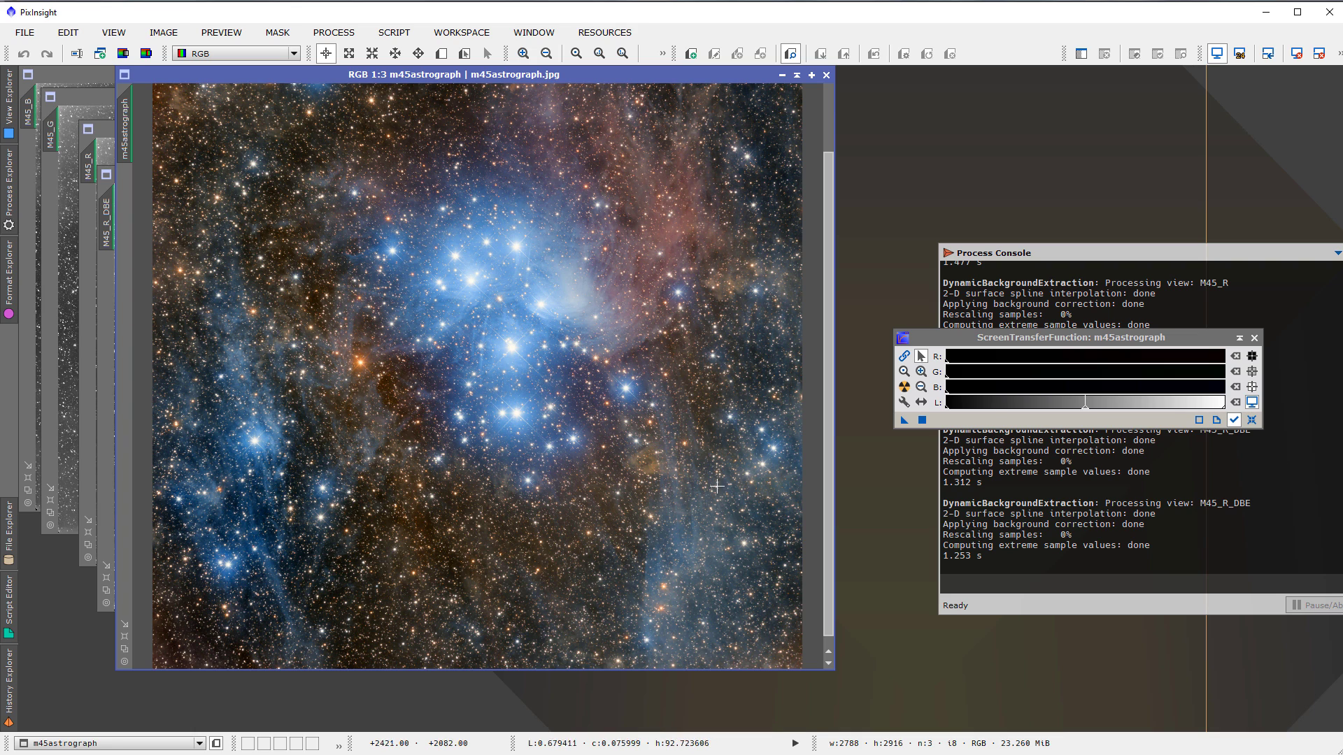
{"action": "scroll", "coordinate": [647, 656], "scroll_direction": "up", "scroll_amount": 1}
{"action": "left_click_drag", "start_coordinate": [674, 668], "coordinate": [747, 670]}
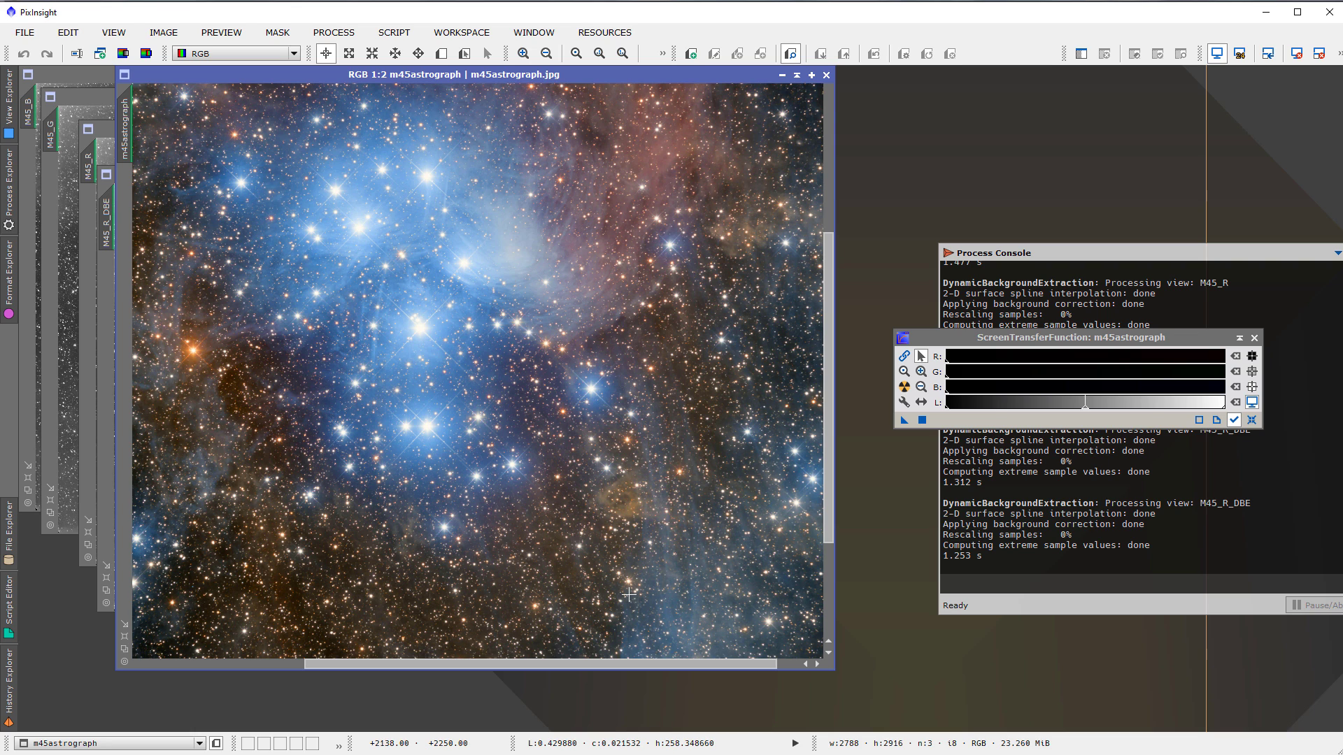
{"action": "scroll", "coordinate": [629, 594], "scroll_direction": "down", "scroll_amount": 1}
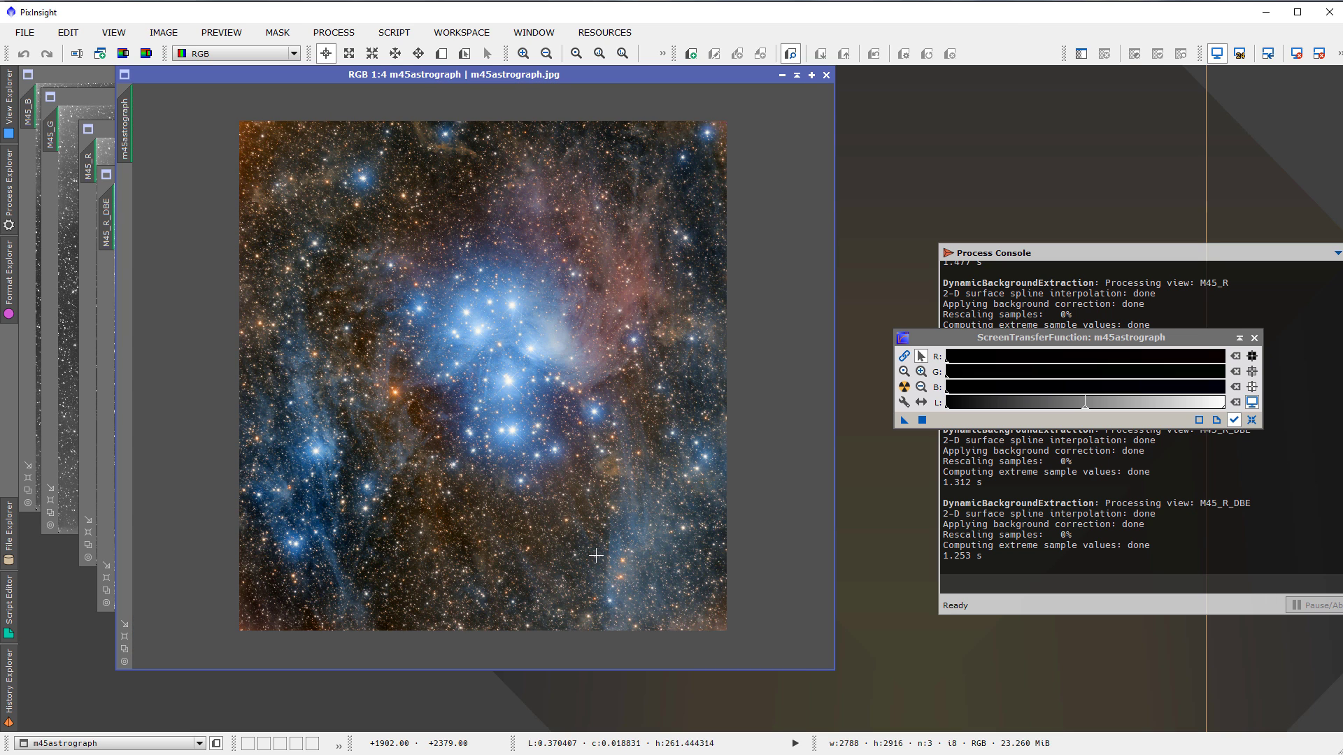